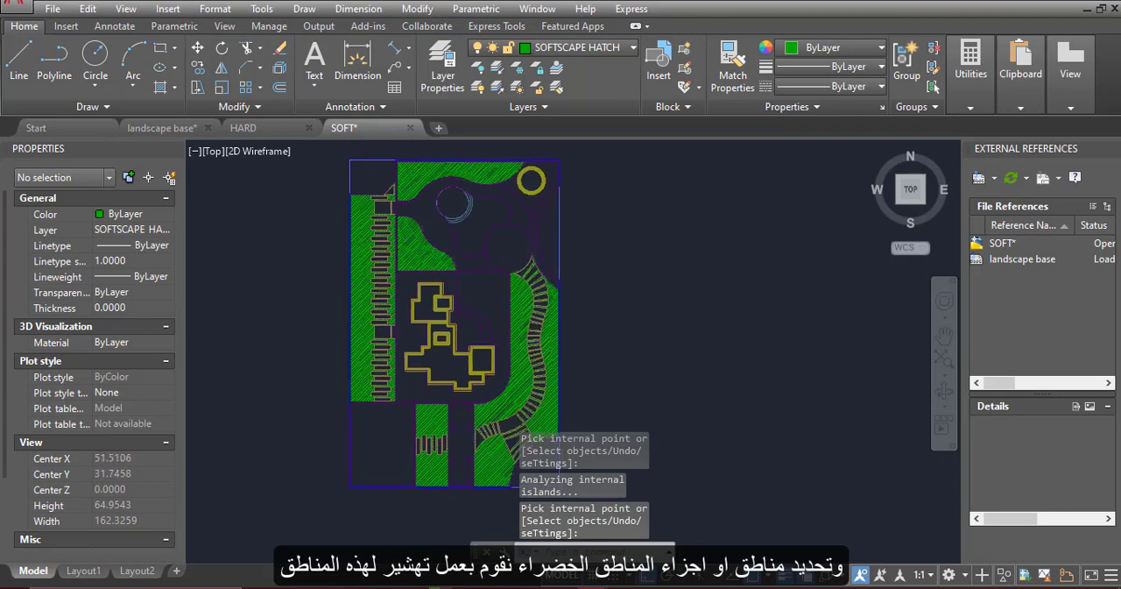
Switch from the SOFT drawing to the landscape base drawing
middle_click(658, 325)
middle_click(658, 324)
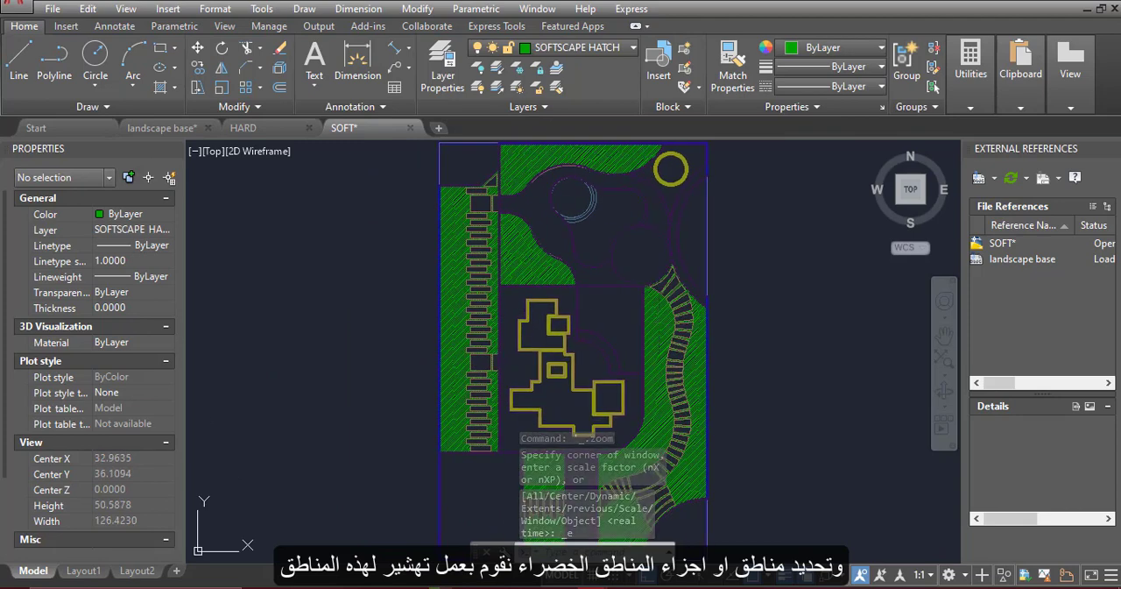
middle_click_drag(728, 227, 724, 282)
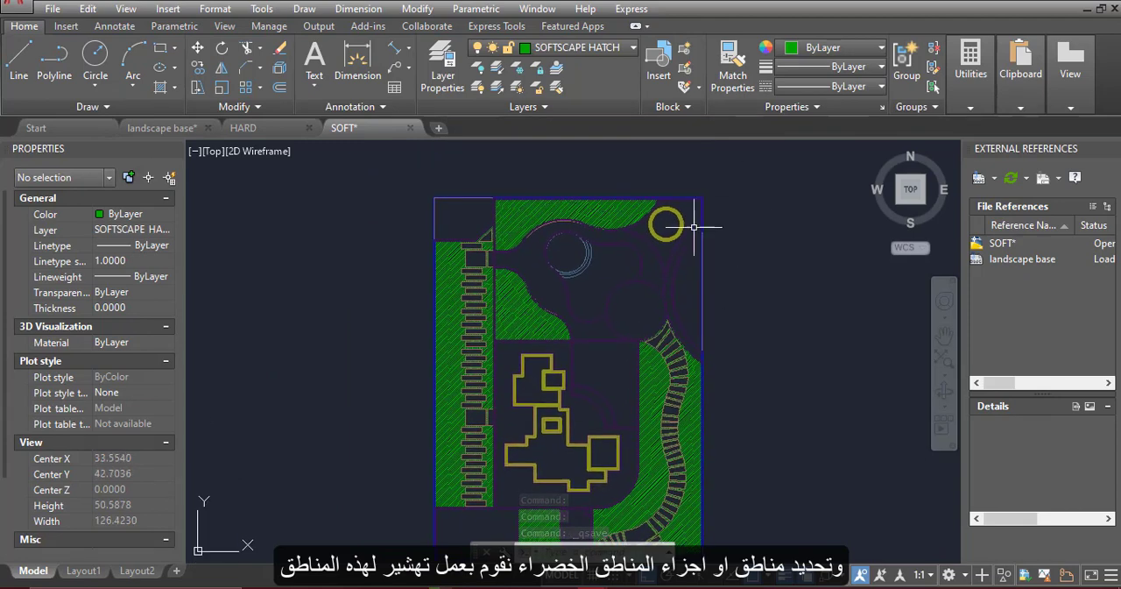
scroll(664, 333, "up", 8)
scroll(672, 270, "down", 10)
middle_click(671, 257)
middle_click(671, 257)
left_click(166, 128)
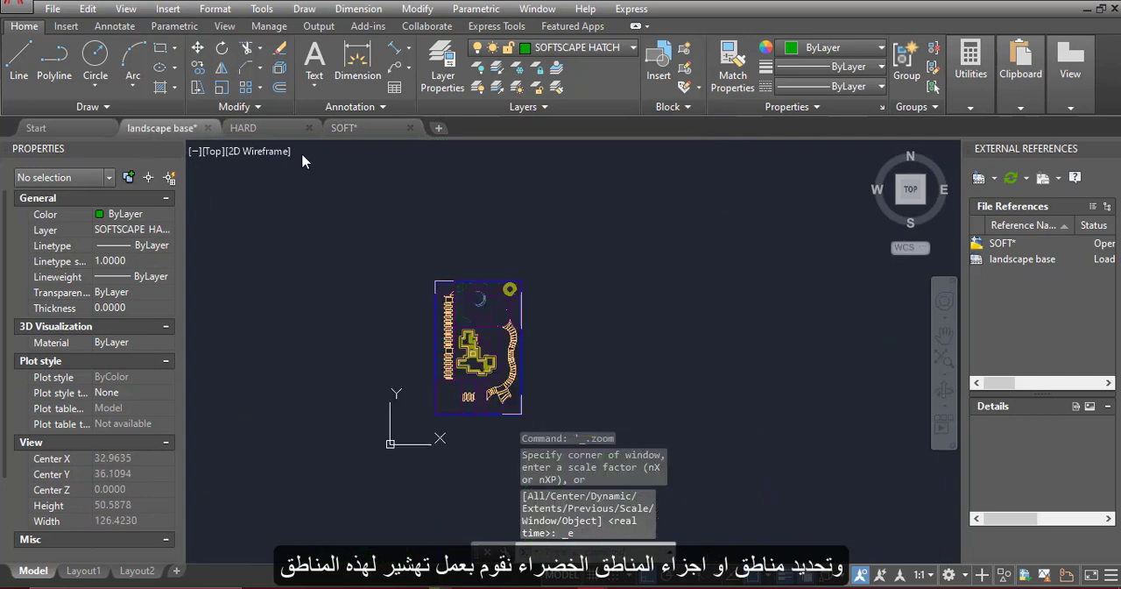
scroll(450, 376, "up", 5)
Try to attach the SOFT and HARD drawings from the CAD folder as external references to the landscape base
left_click(980, 179)
left_click(450, 219)
left_click(450, 248, "ctrl")
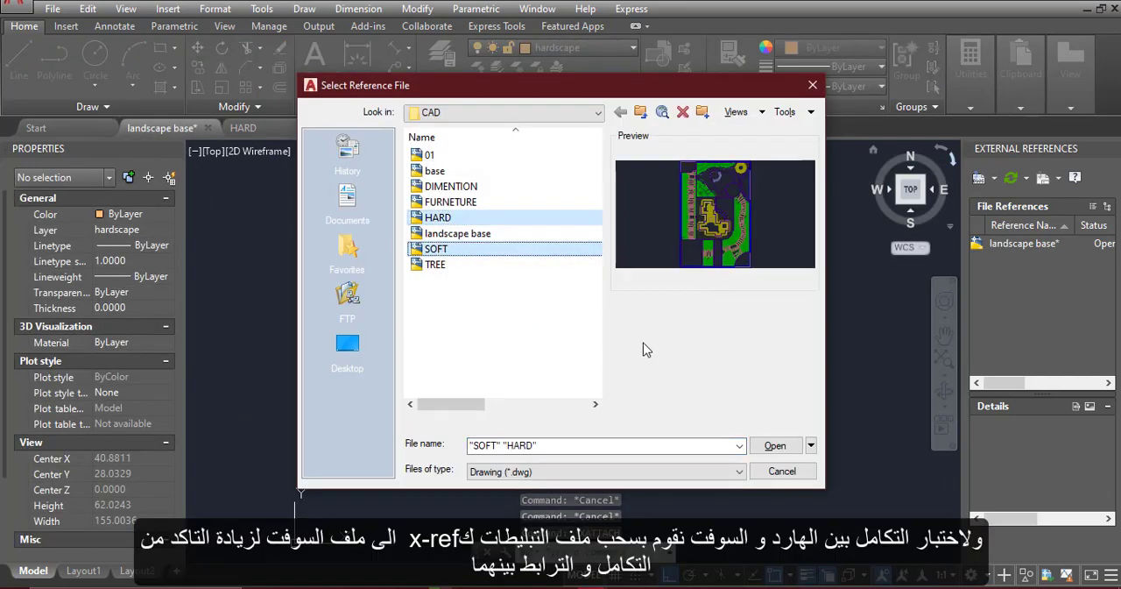
left_click(774, 445)
left_click(719, 194)
left_click(618, 449)
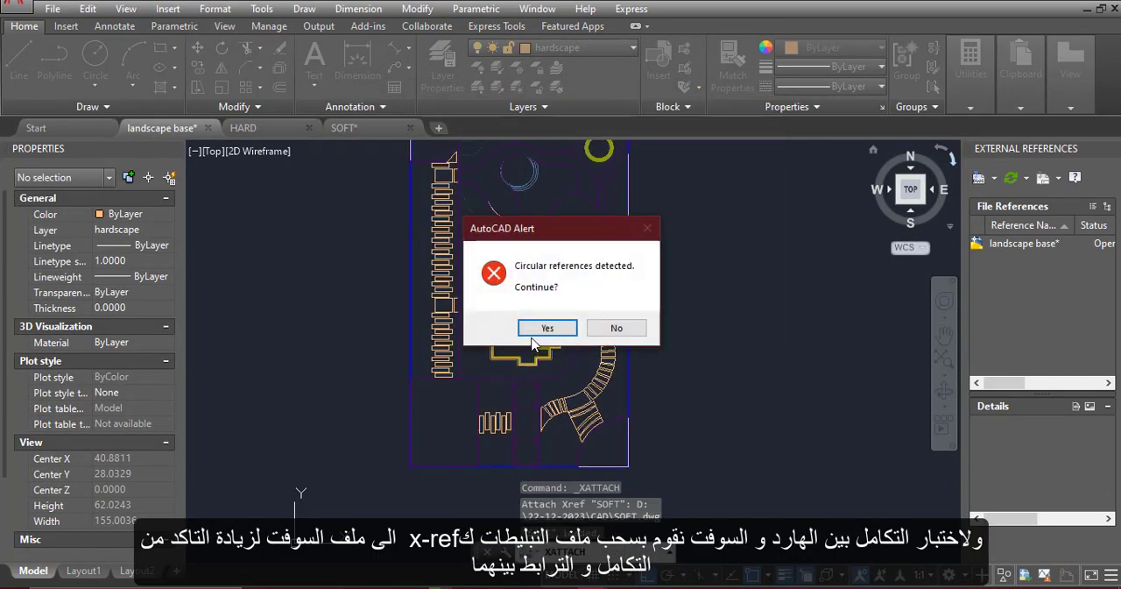
left_click(617, 328)
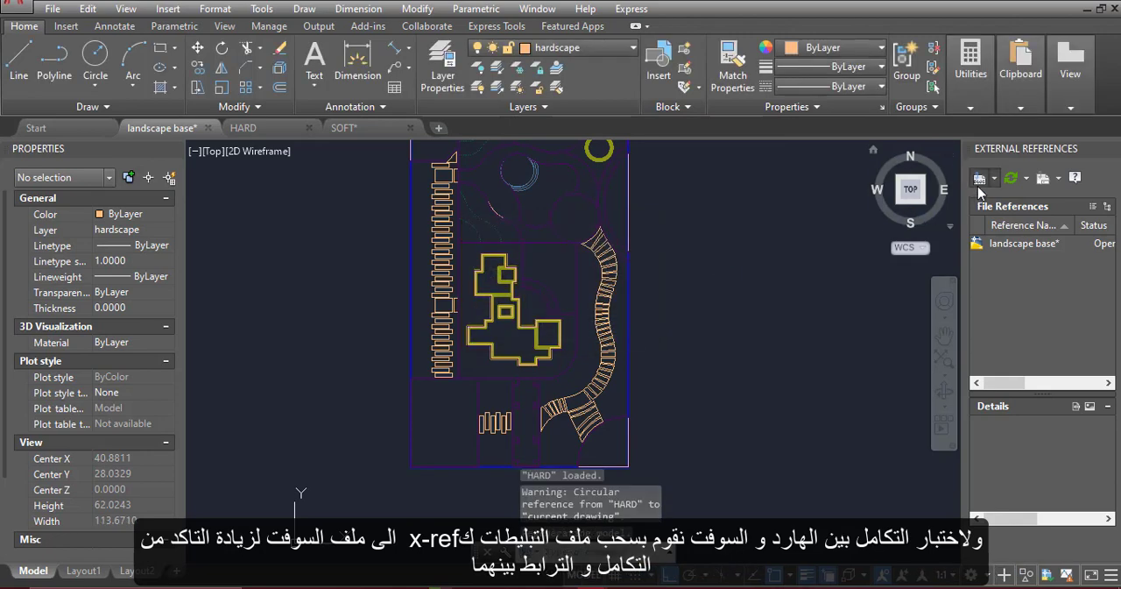
Attach SOFT and HARD to the landscape base as overlay references with relative paths, continuing despite the circular references
left_click(980, 179)
left_click(438, 218)
left_click(438, 251, "ctrl")
left_click(762, 445)
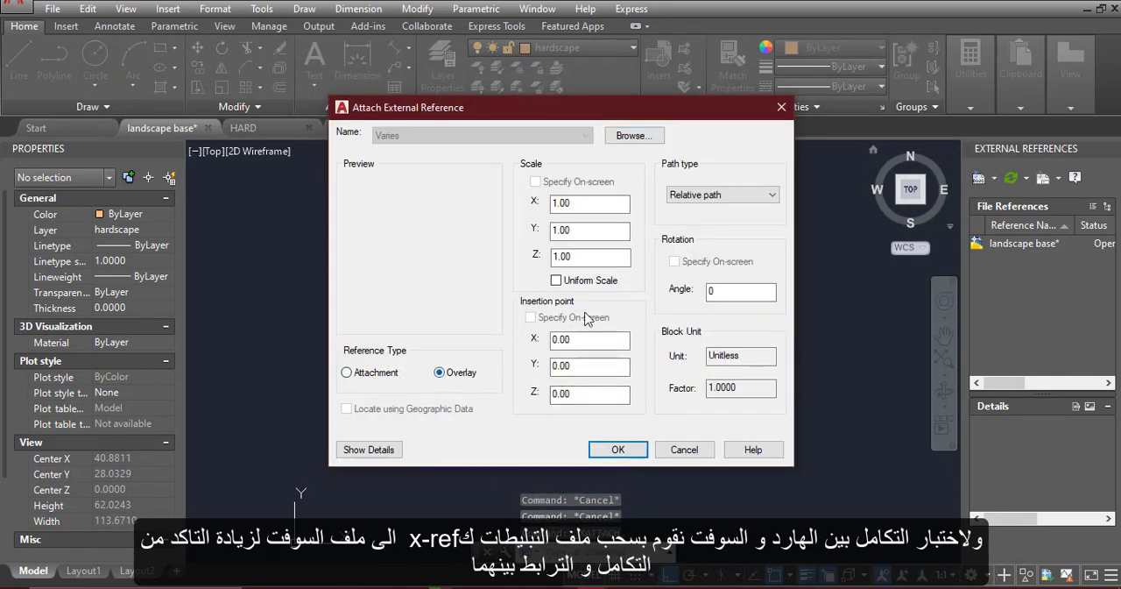
left_click(617, 449)
left_click(540, 325)
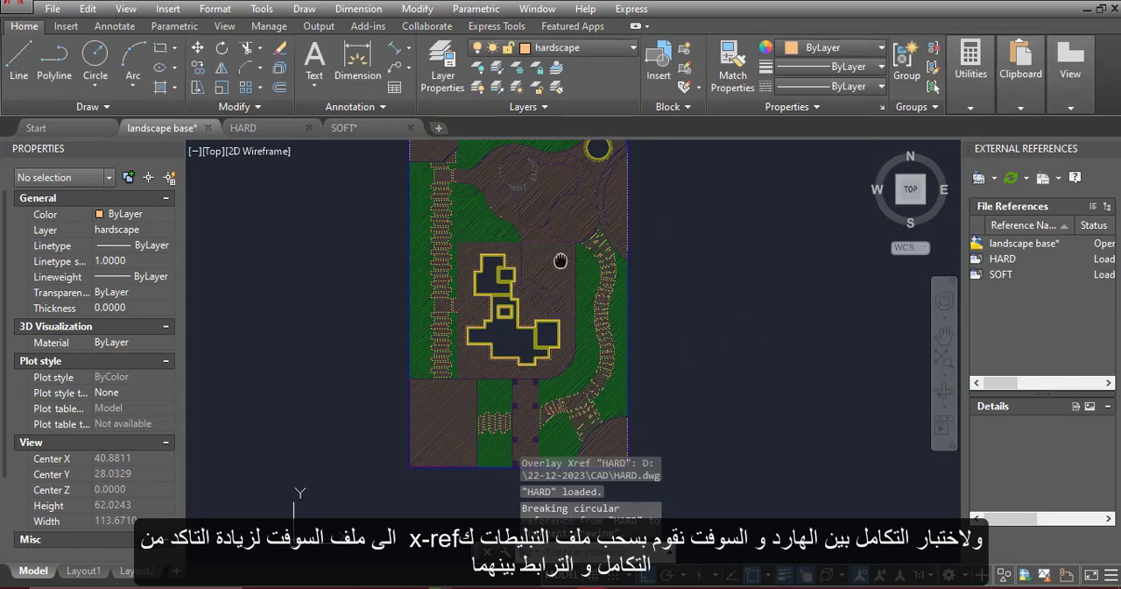
In the SOFT drawing, hatch the four small squares along the upper half of the entrance walkway with ANSI31
middle_click_drag(560, 261, 585, 341)
scroll(559, 245, "up", 4)
scroll(631, 239, "down", 2)
middle_click_drag(691, 407, 654, 268)
mouse_move(628, 361)
middle_mouse_down()
mouse_move(626, 280)
mouse_move(541, 208)
middle_mouse_up()
scroll(568, 478, "up", 2)
left_click(369, 134)
scroll(517, 358, "up", 4)
type("h")
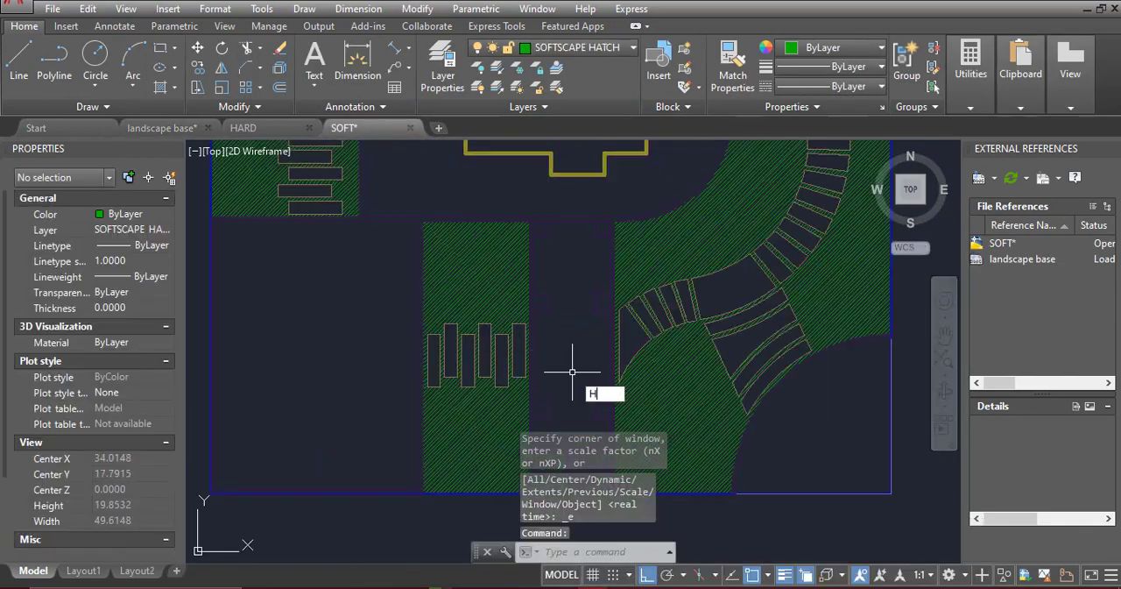
key("Return")
left_click(604, 229)
left_click(544, 229)
left_click(603, 302)
Hatch the remaining four small squares along the lower half of the entrance walkway and finish the hatch
middle_click_drag(616, 412, 600, 375)
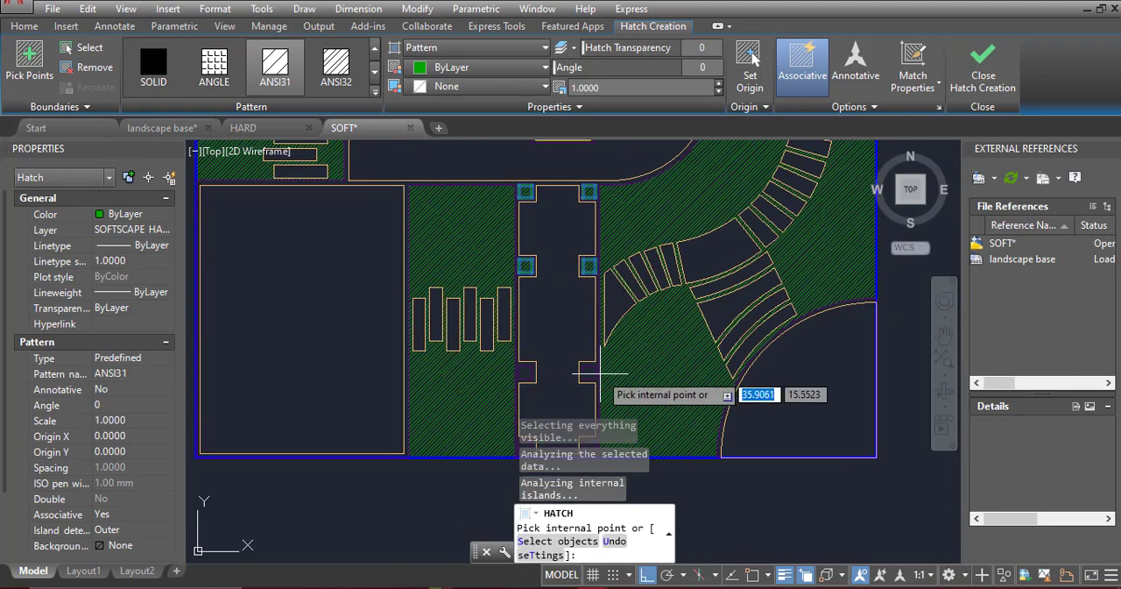
left_click(528, 374)
middle_click_drag(528, 408, 520, 375)
left_click(517, 415)
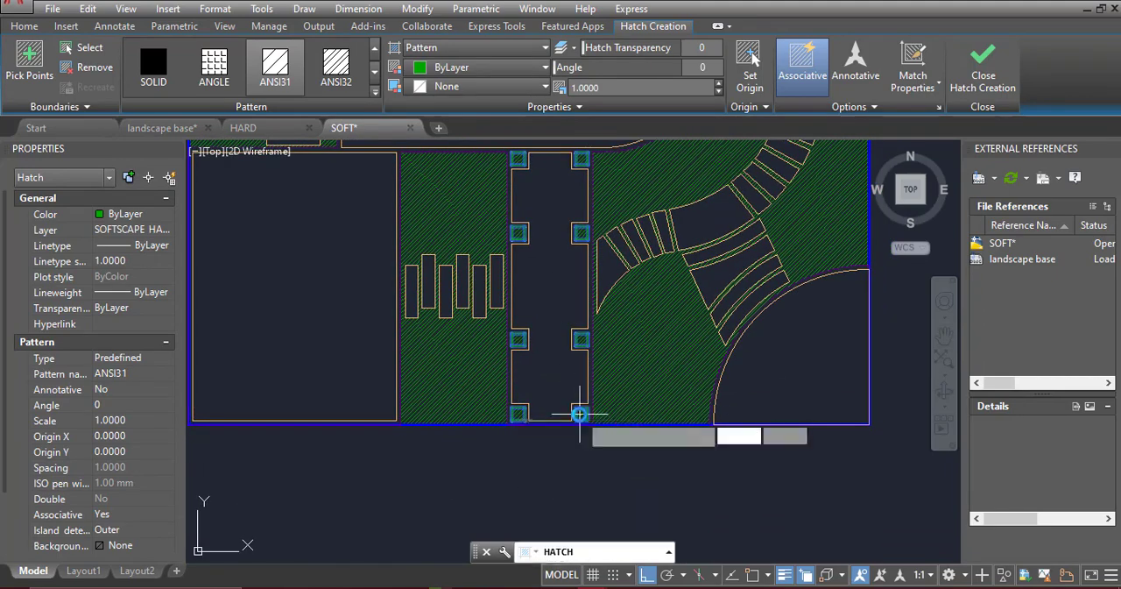
key("Return")
scroll(579, 414, "down", 5)
Reload the changed SOFT reference in the landscape base drawing and open the HARD reference's options
left_click(219, 128)
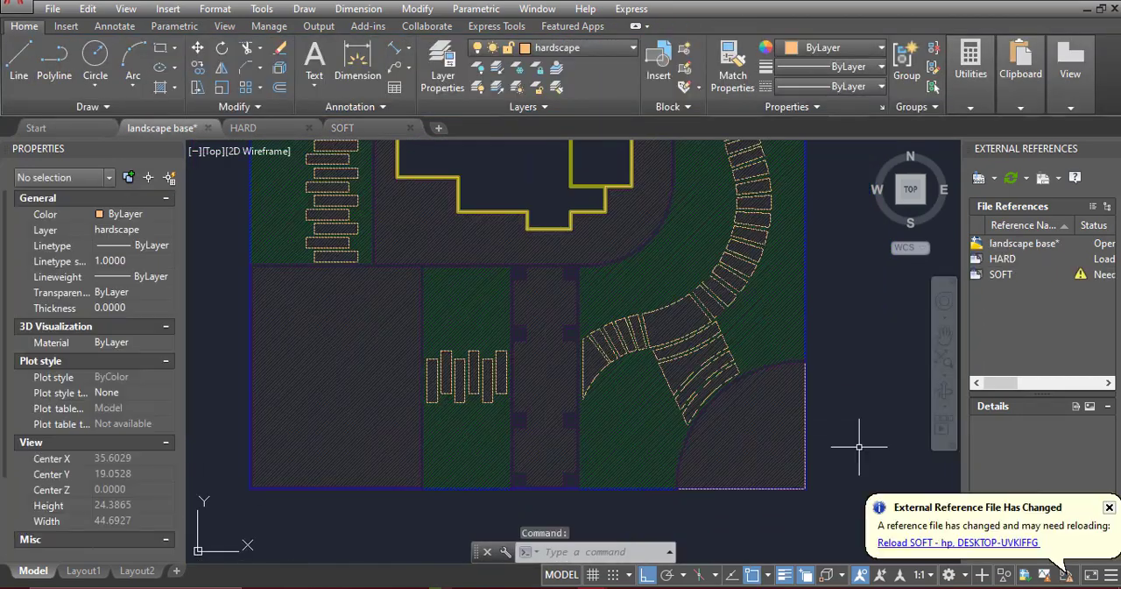
scroll(846, 248, "down", 2)
middle_click_drag(778, 167, 728, 335)
scroll(662, 420, "up", 6)
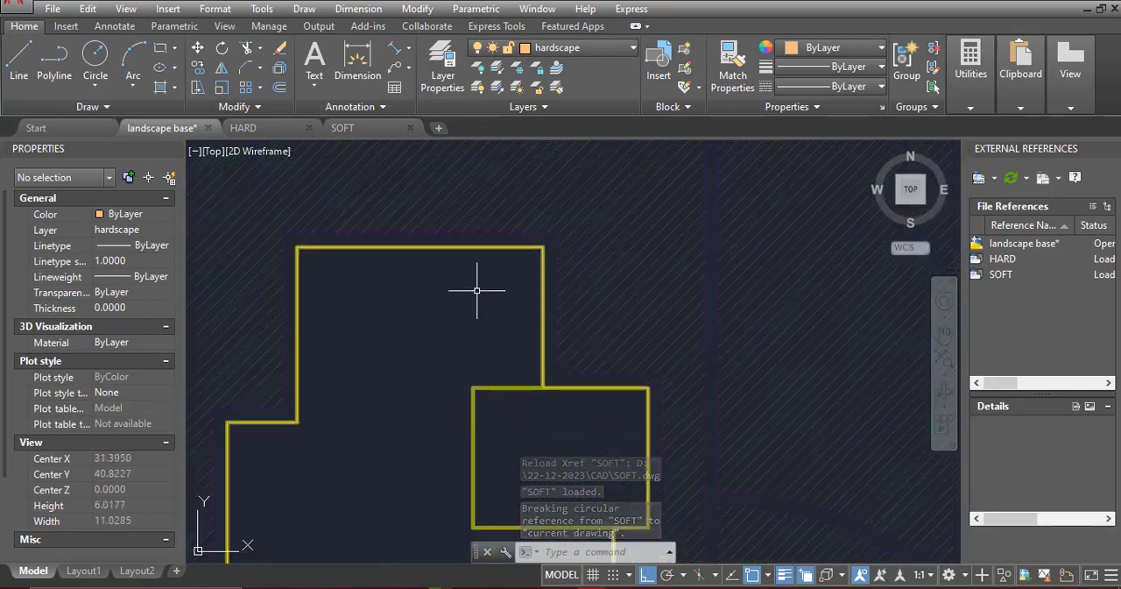
scroll(525, 316, "down", 8)
middle_click_drag(547, 197, 584, 251)
scroll(565, 227, "up", 6)
right_click(994, 260)
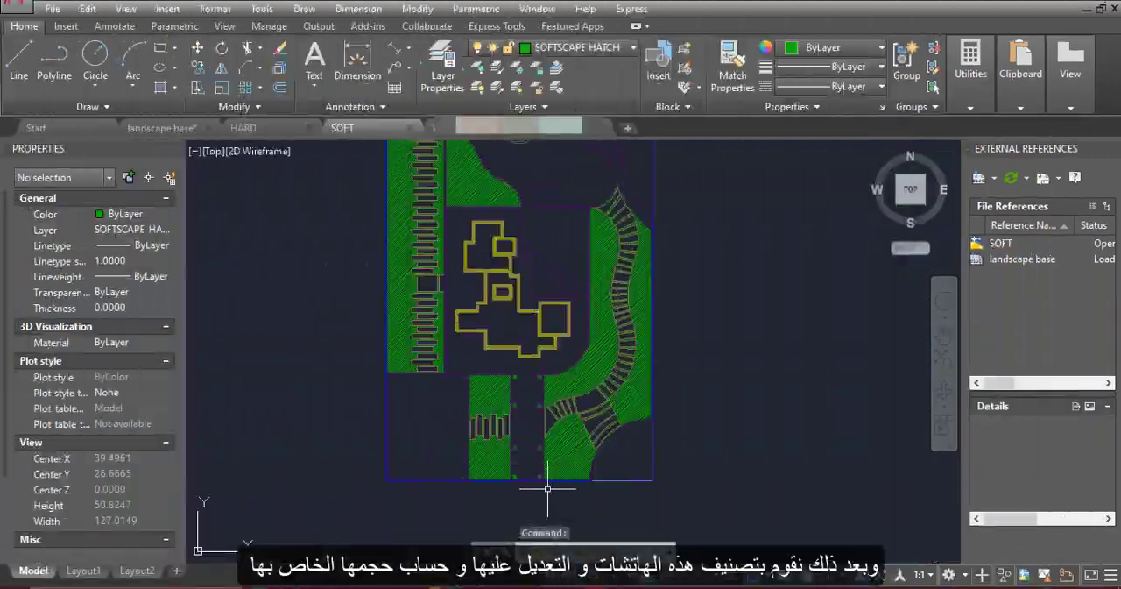
In the SOFT drawing, change the hatch pattern of the area around the curved stepping path to GRASS
scroll(537, 526, "up", 3)
left_click(575, 425)
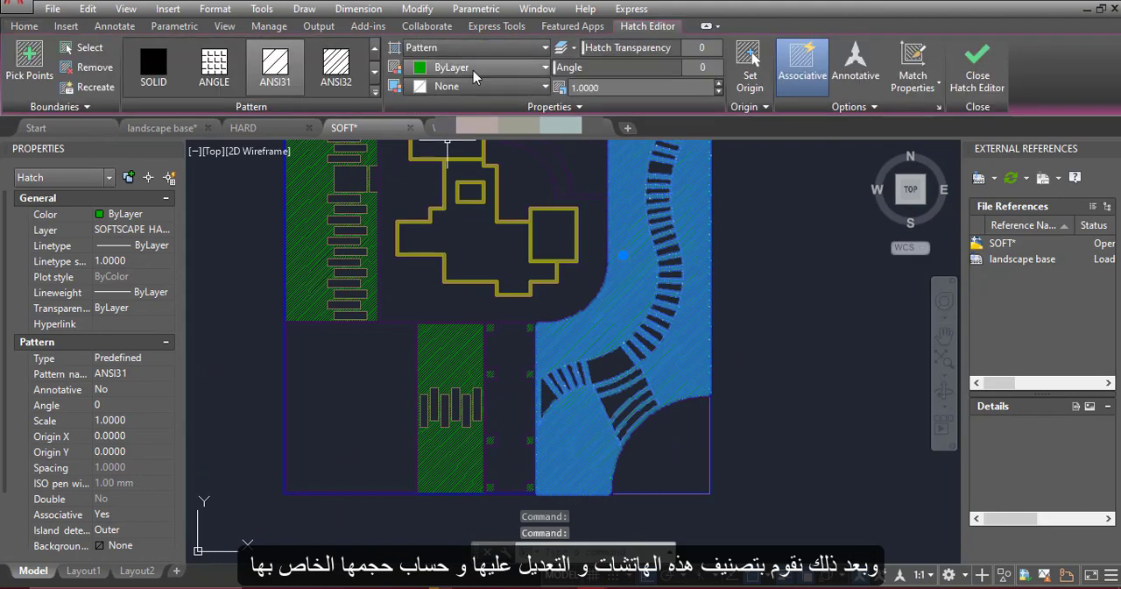
left_click(375, 93)
scroll(280, 175, "down", 1)
left_click(275, 184)
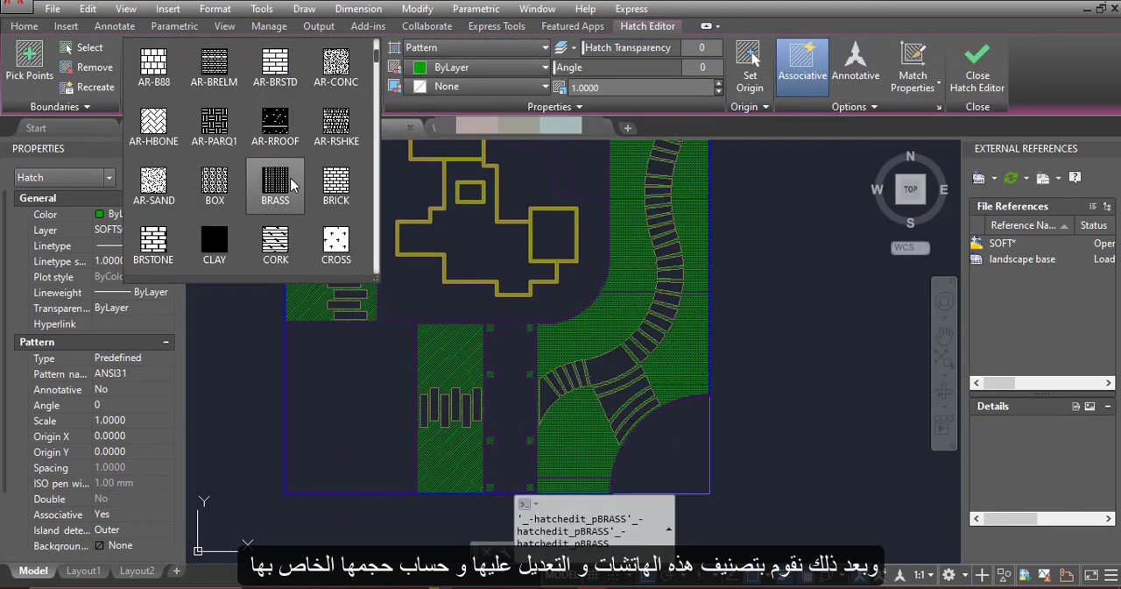
scroll(337, 66, "down", 5)
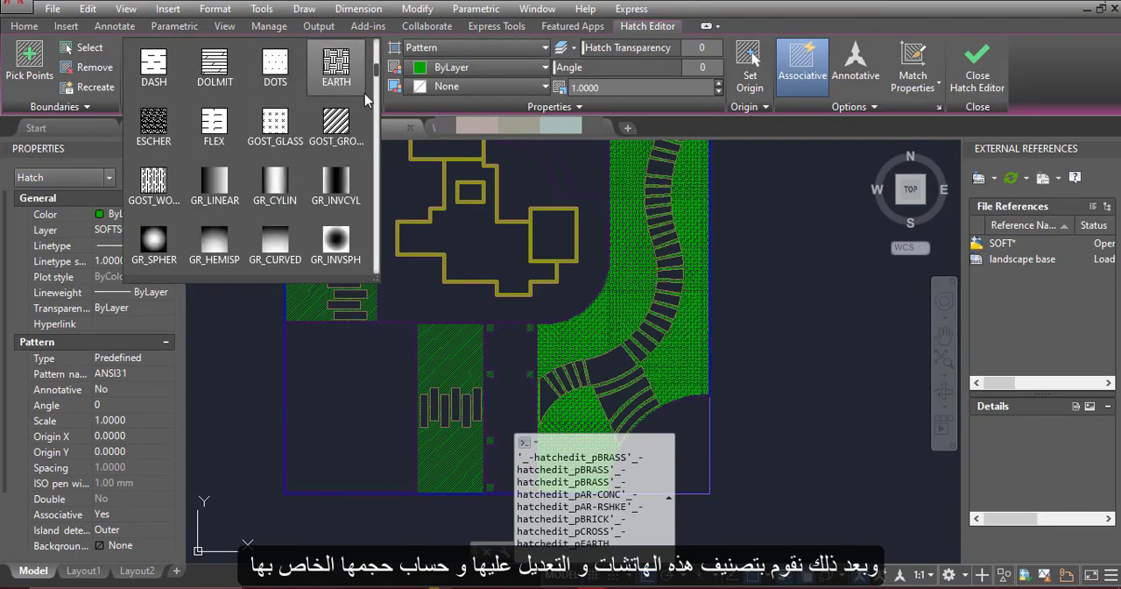
left_click(275, 243)
Try a scale of 0.1 for the grass hatch around the curved path and settle on 0.2
scroll(671, 282, "up", 3)
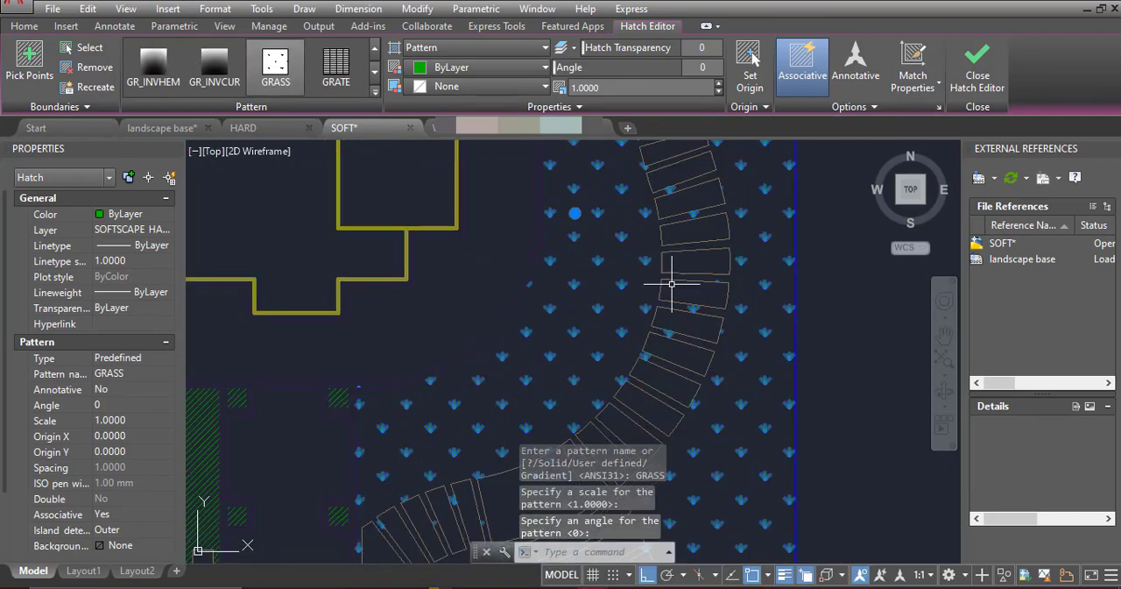
left_click(657, 91)
type(".1")
key("Return")
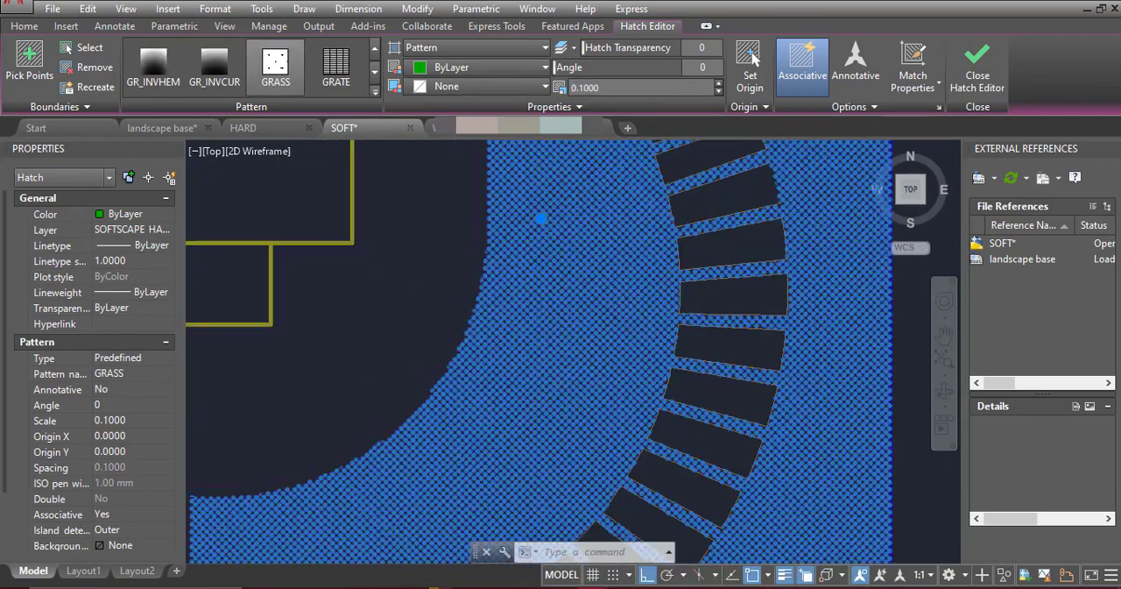
scroll(814, 333, "down", 6)
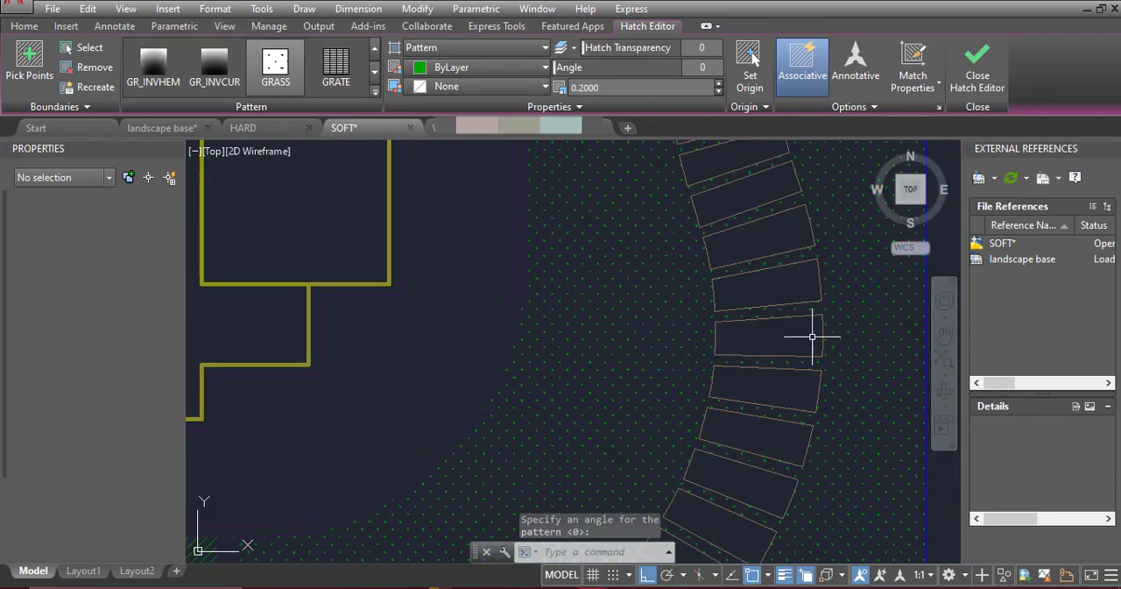
key("Escape")
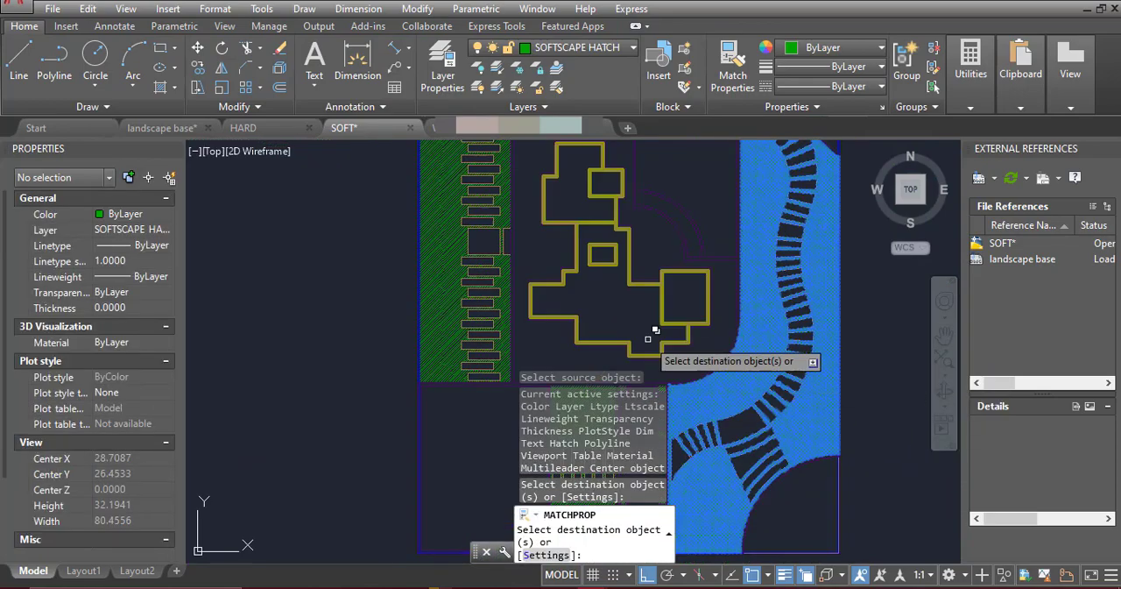
Match the grass hatch's properties onto the hatches of the entrance strip and the long strip along the straight stepping path
middle_click_drag(591, 408, 607, 281)
scroll(607, 281, "up", 2)
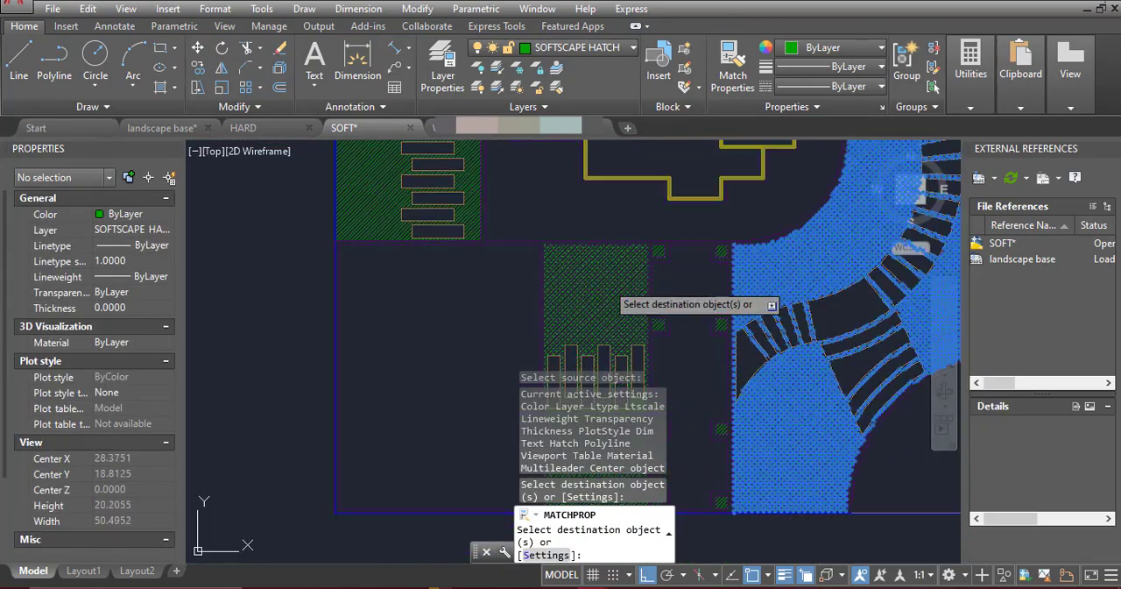
left_click(607, 282)
scroll(653, 254, "up", 4)
left_click(674, 241)
scroll(675, 241, "down", 4)
middle_click_drag(607, 238, 700, 400)
key("Escape")
key("Escape")
scroll(472, 244, "down", 3)
middle_click_drag(473, 244, 477, 368)
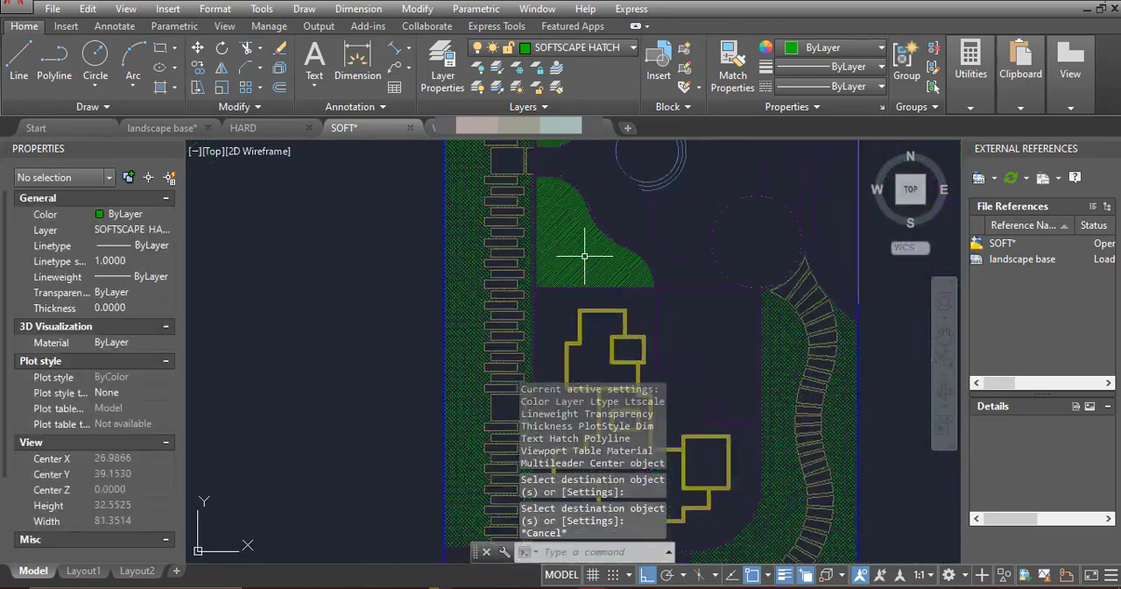
scroll(583, 255, "up", 6)
middle_click_drag(583, 255, 510, 313)
left_click(497, 305)
scroll(497, 305, "down", 4)
mouse_move(516, 240)
middle_mouse_down()
mouse_move(543, 268)
mouse_move(538, 240)
middle_mouse_up()
scroll(531, 271, "up", 2)
middle_click_drag(527, 167, 524, 383)
scroll(523, 383, "up", 2)
left_click(488, 236)
key("Escape")
Separate the two curved planting-bed hatches beside the round feature into individual hatches
left_click(487, 265)
middle_click_drag(479, 438, 486, 304)
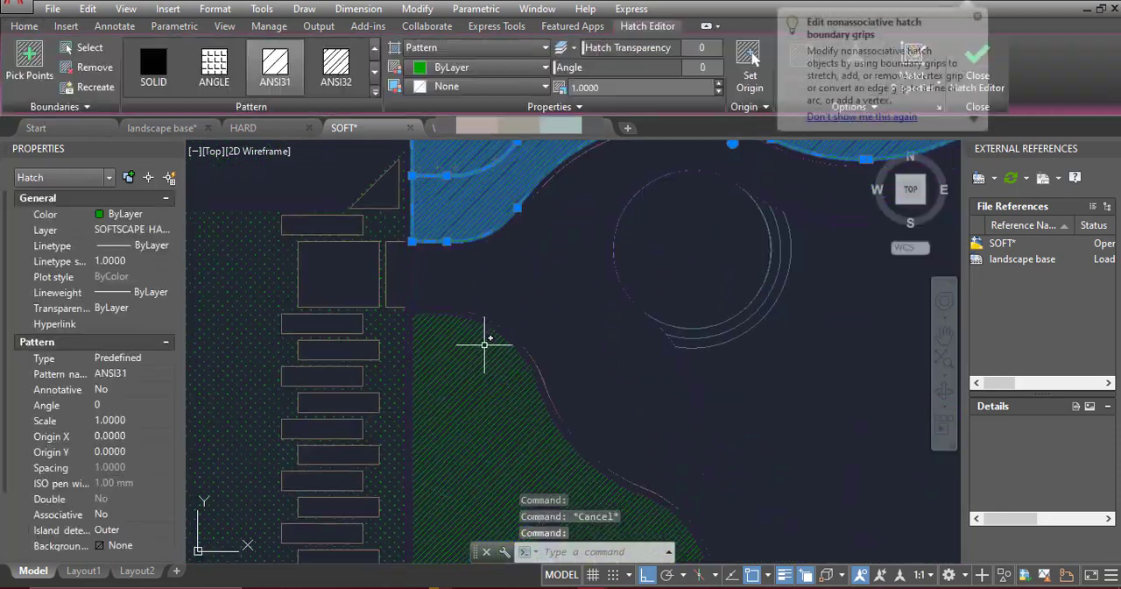
left_click(485, 343)
right_click(478, 347)
left_click(978, 16)
left_click(979, 16)
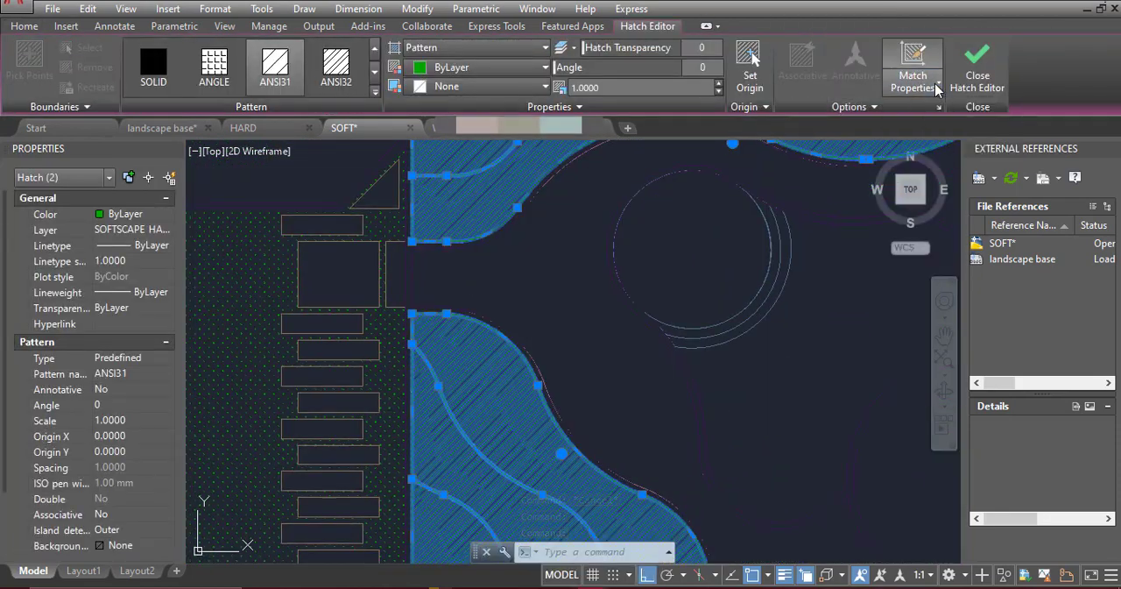
left_click(939, 106)
left_click(827, 177)
key("Escape")
Regenerate the SOFT drawing to refresh the hatch display
scroll(521, 394, "down", 2)
scroll(521, 308, "up", 5)
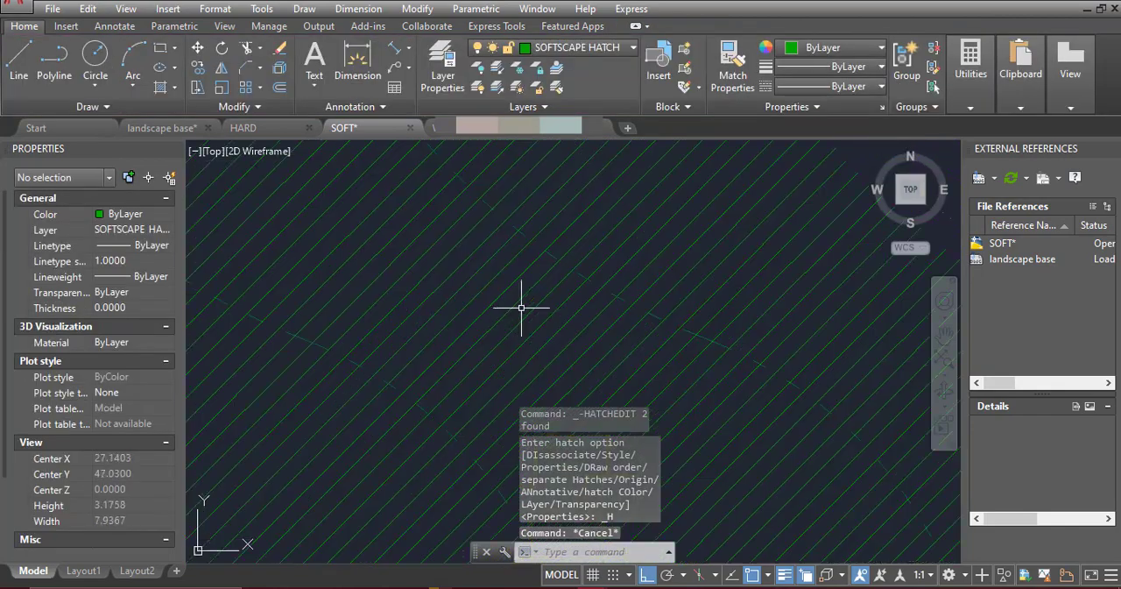
type("RE")
key("Return")
scroll(526, 315, "down", 10)
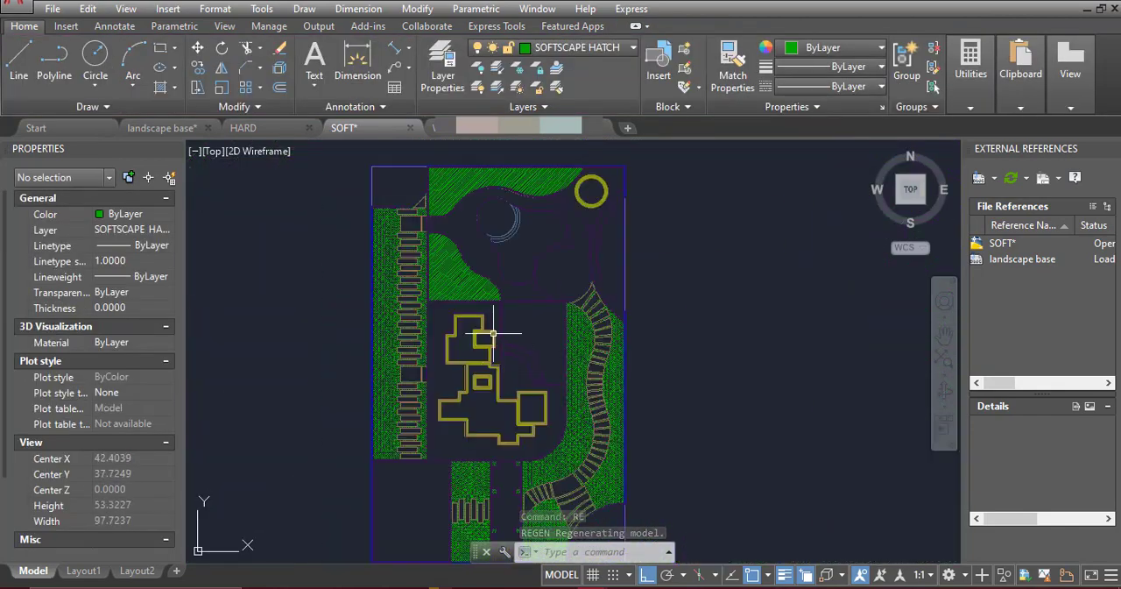
Copy the coloured flower-bed hatches from the other open drawing and paste them beside the plan in SOFT
scroll(476, 263, "up", 5)
scroll(476, 351, "down", 5)
scroll(412, 377, "up", 2)
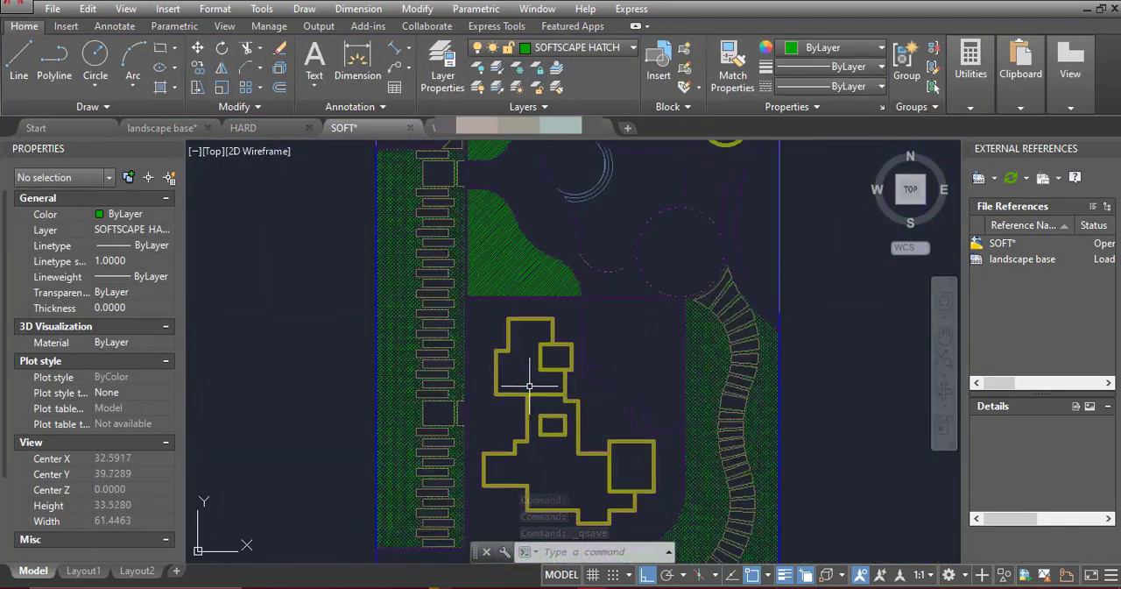
scroll(339, 396, "down", 2)
scroll(338, 396, "up", 2)
scroll(444, 365, "down", 2)
key("ctrl+c")
left_click(345, 128)
key("ctrl+v")
left_click(768, 327)
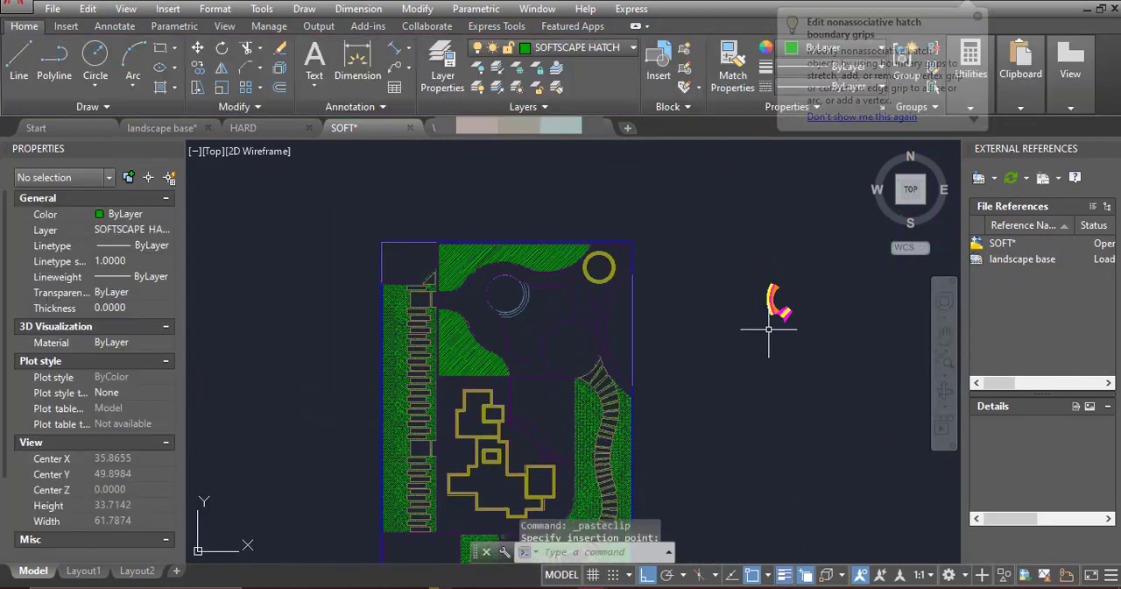
scroll(769, 319, "up", 15)
scroll(699, 336, "down", 5)
middle_click_drag(703, 319, 546, 295)
type("MS")
key("Return")
scroll(547, 295, "up", 2)
scroll(685, 314, "down", 2)
type("MA")
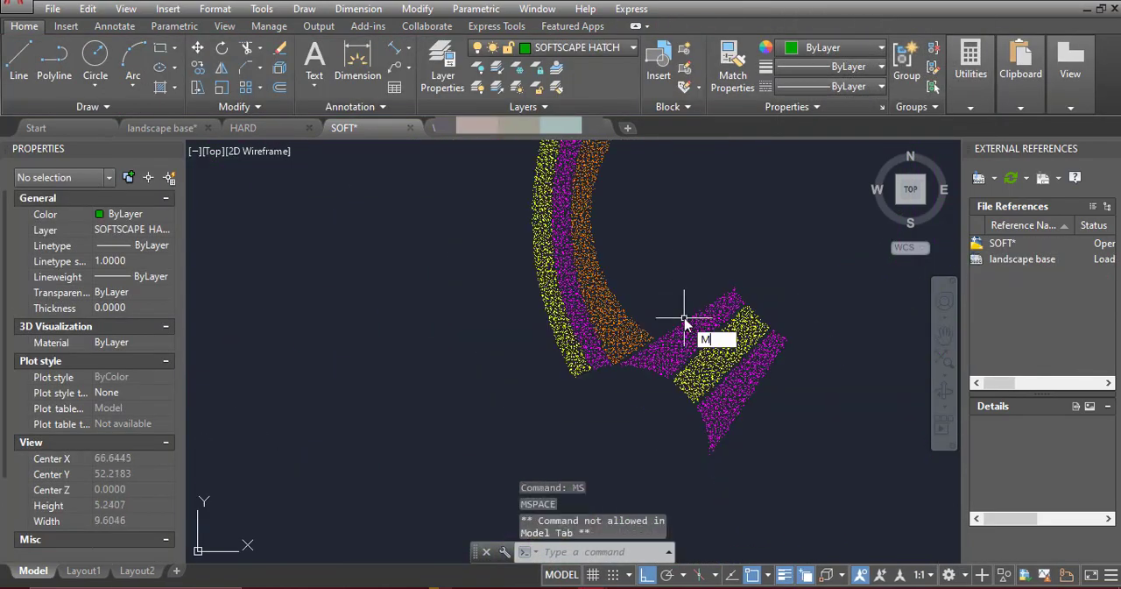
left_click(696, 322)
scroll(889, 243, "down", 8)
scroll(373, 314, "up", 3)
middle_click_drag(374, 314, 513, 338)
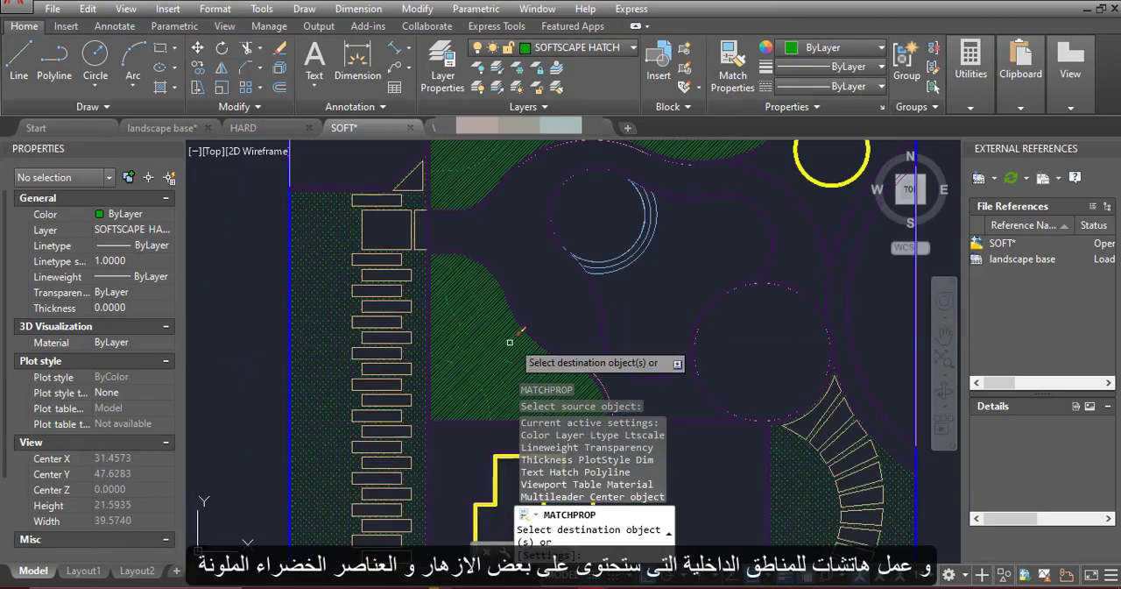
scroll(467, 341, "up", 5)
key("Escape")
Delete the middle band's hatch in the curved bed above the building and hatch that band again
scroll(438, 286, "down", 6)
left_click(438, 288)
key("Delete")
scroll(489, 349, "up", 3)
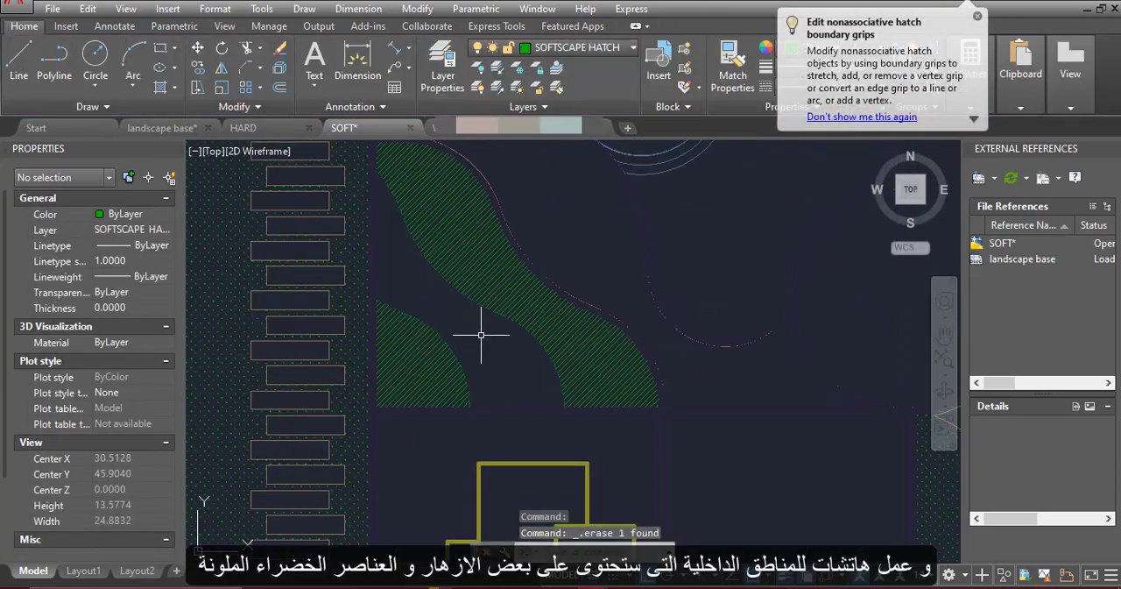
type("H")
left_click(465, 328)
key("Return")
left_click(468, 329)
scroll(495, 262, "down", 3)
middle_click_drag(518, 182, 482, 371)
key("Escape")
Match the pasted magenta hatch's properties onto the middle bands of the two curved planting beds
left_click(442, 275)
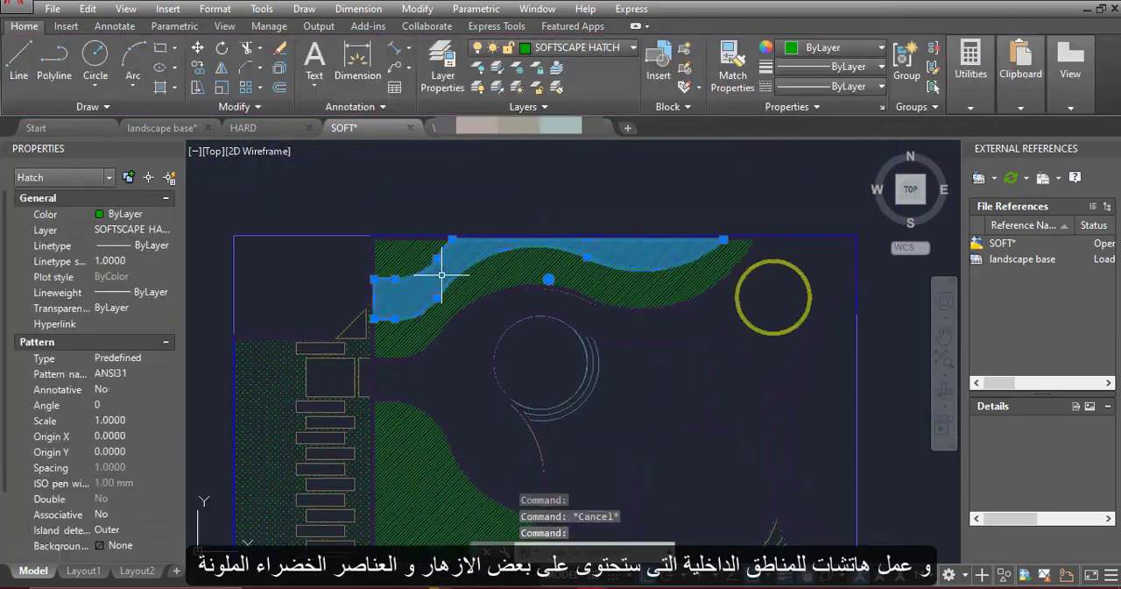
key("Escape")
scroll(441, 274, "down", 4)
type("MA")
key("Return")
scroll(724, 330, "up", 9)
left_click(747, 299)
scroll(747, 299, "down", 9)
scroll(446, 340, "up", 4)
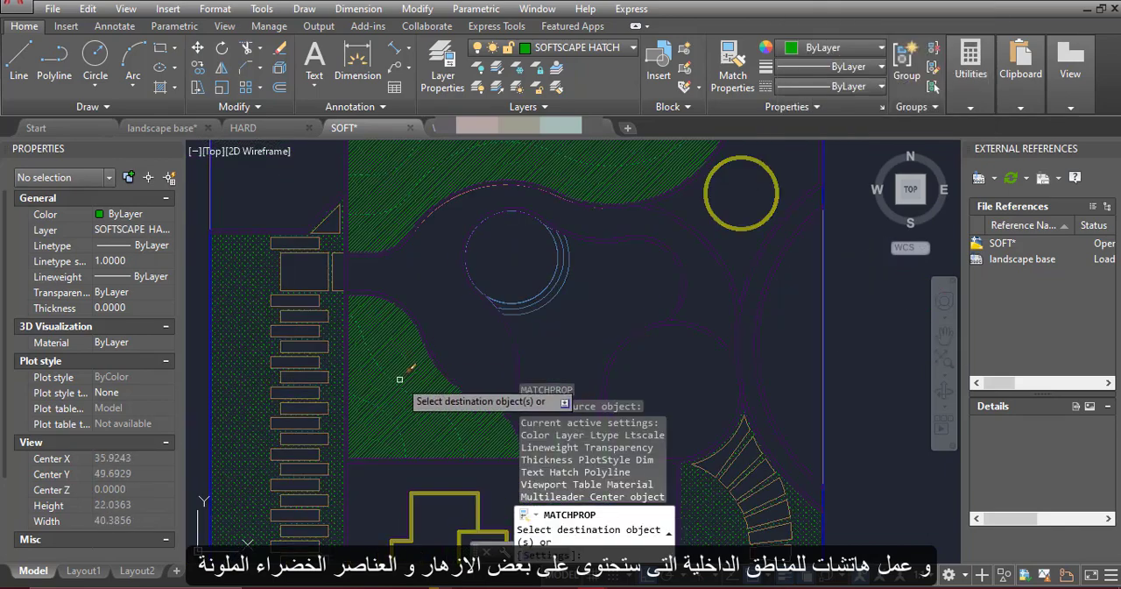
left_click(398, 179)
key("Escape")
Set the scale of both magenta AR-CONC hatches in the planting beds to 0.1
left_click(396, 183)
left_click(360, 368)
scroll(359, 366, "up", 5)
left_click(643, 92)
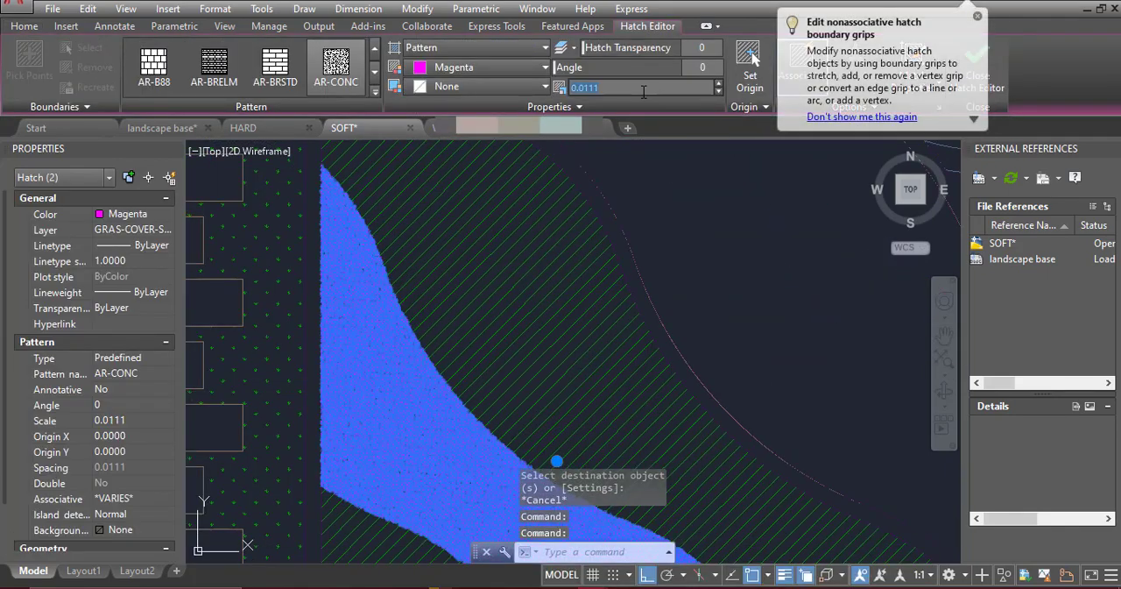
type("0.1")
key("Return")
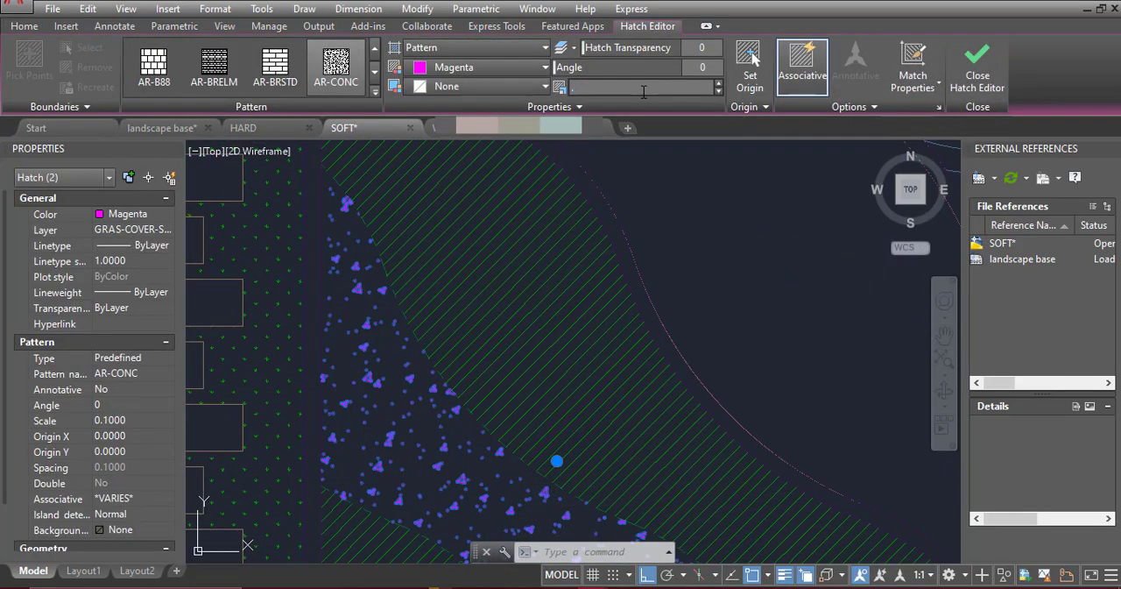
Set the scale of both magenta AR-CONC hatches in the planting beds to 0.05
left_click(644, 92)
type(".05")
key("Return")
key("Escape")
Match the pasted yellow hatch's properties onto the remaining hatch of the bed above the building and the upper bed's outer band
scroll(473, 346, "down", 8)
scroll(759, 329, "up", 6)
type("MA")
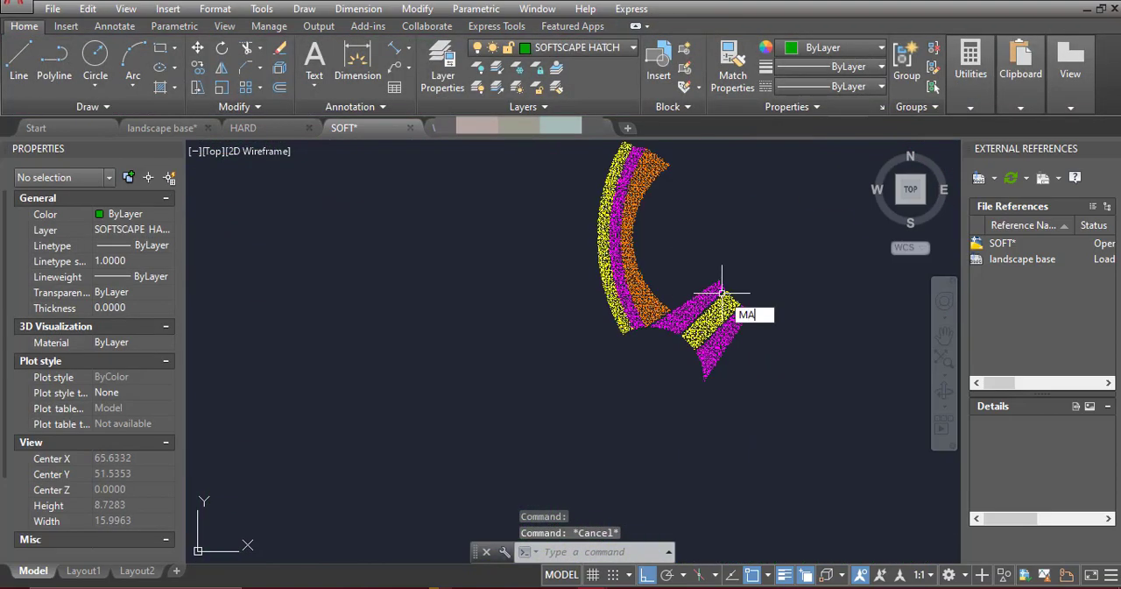
key("Return")
scroll(626, 335, "up", 3)
left_click(618, 291)
scroll(537, 322, "down", 10)
scroll(360, 310, "up", 6)
left_click(361, 306)
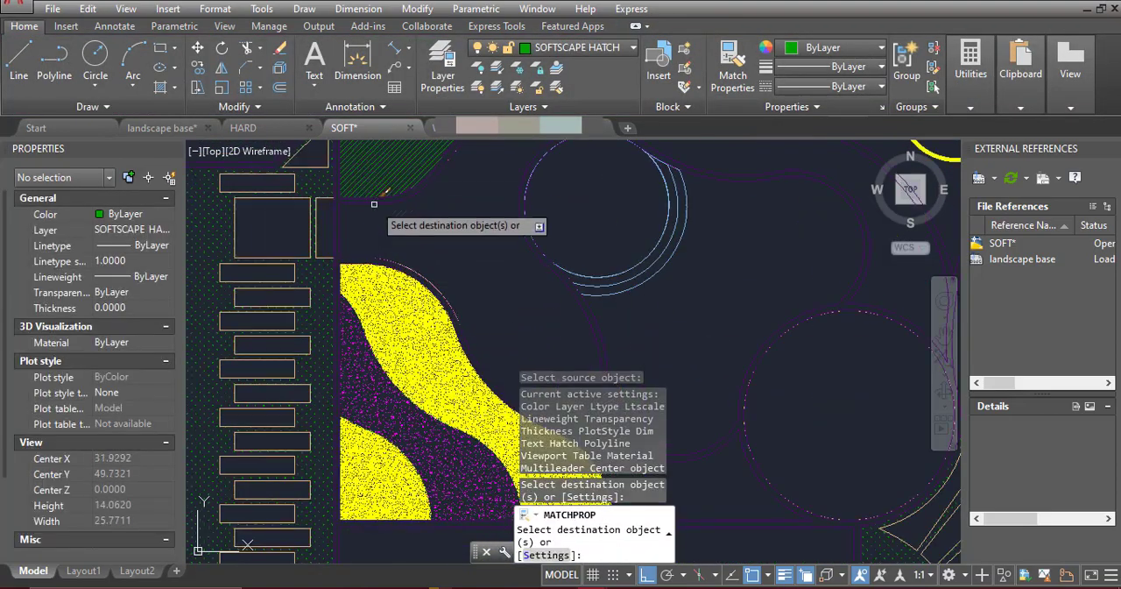
left_click(376, 195)
key("Escape")
Separate the yellow hatch areas of the curved bed above the building and delete them
left_click(401, 328)
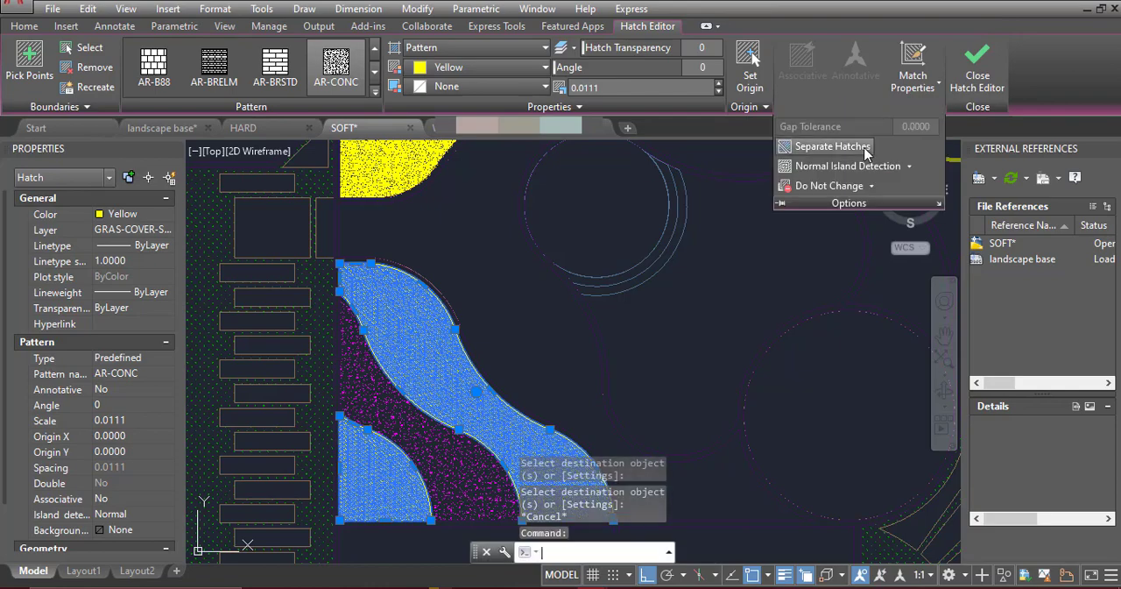
left_click(865, 153)
key("Delete")
Set the scale of the yellow AR-CONC hatch in the upper curved bed to 0.05
scroll(460, 350, "down", 3)
middle_click_drag(460, 352, 441, 468)
scroll(450, 305, "up", 3)
left_click(452, 304)
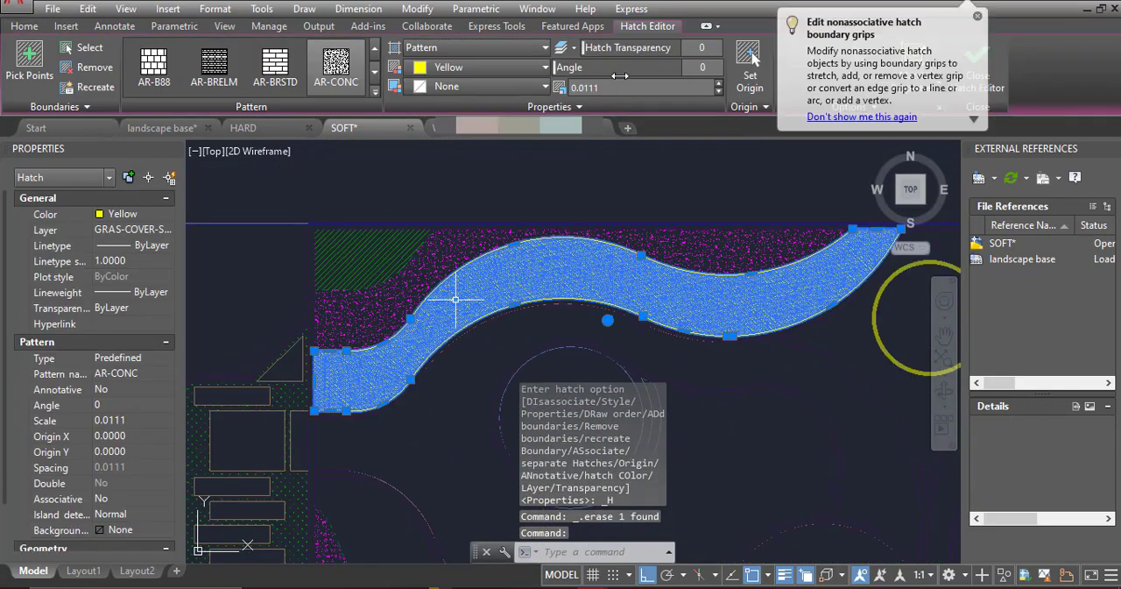
key("Escape")
scroll(532, 325, "up", 5)
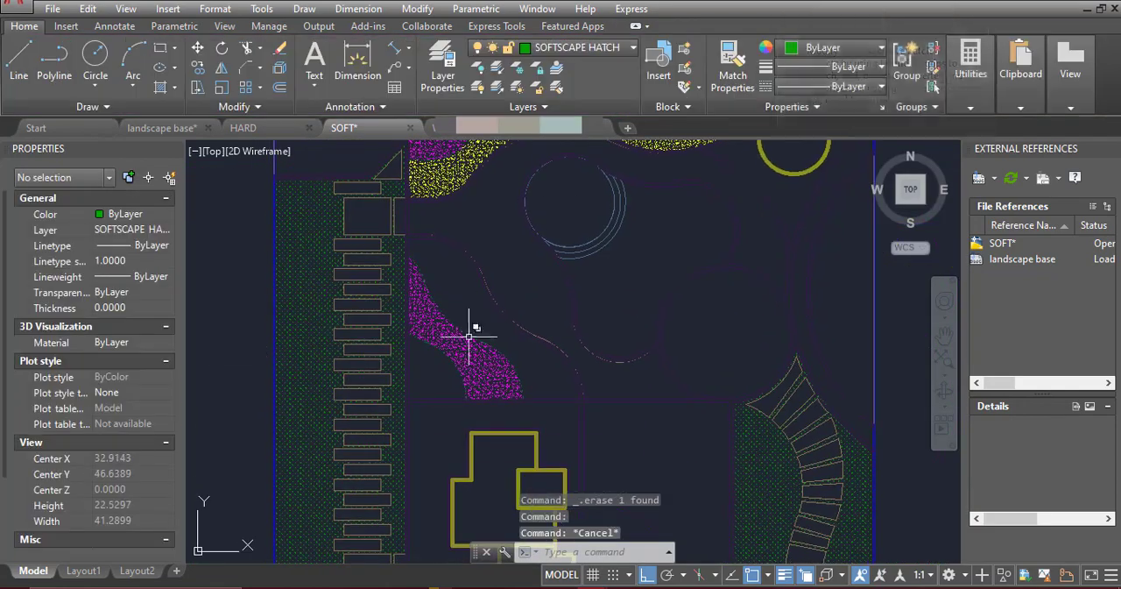
Hatch the outer and inner bands of the curved bed above the building as two separate ANSI31 hatches
type("h")
key("Return")
left_click(473, 301)
key("Return")
key("Return")
left_click(417, 416)
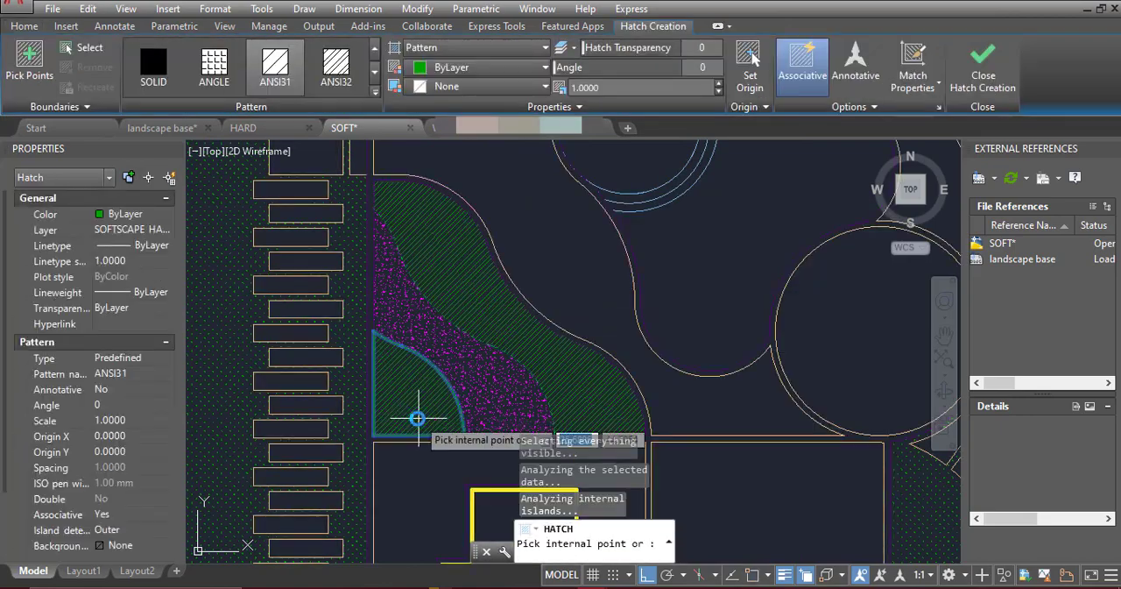
key("Return")
Match the upper bed's yellow hatch properties onto the outer band of the bed above the building
type("ma")
key("Return")
scroll(442, 473, "down", 3)
left_click(433, 248)
left_click(444, 333)
Match the pasted orange hatch's properties onto the inner corner areas of both curved planting beds
key("Return")
scroll(429, 280, "down", 4)
scroll(729, 278, "up", 8)
key("Return")
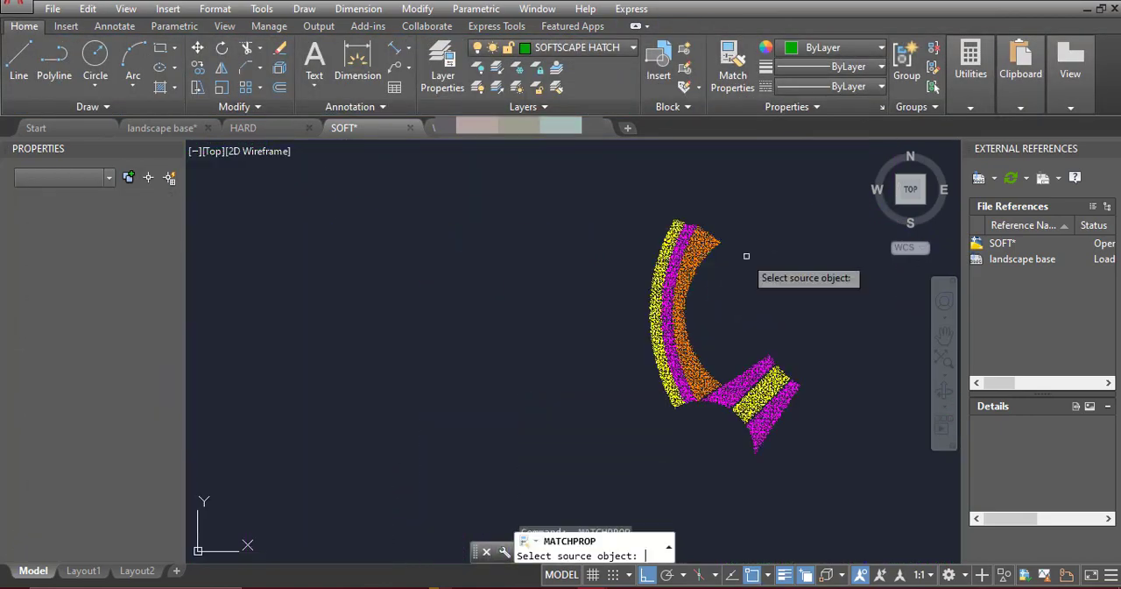
left_click(707, 237)
left_click(272, 194)
left_click(277, 364)
key("Escape")
Set the scale of both orange AR-CONC hatches in the bed corners to 0.05
left_click(277, 366)
scroll(275, 196, "up", 5)
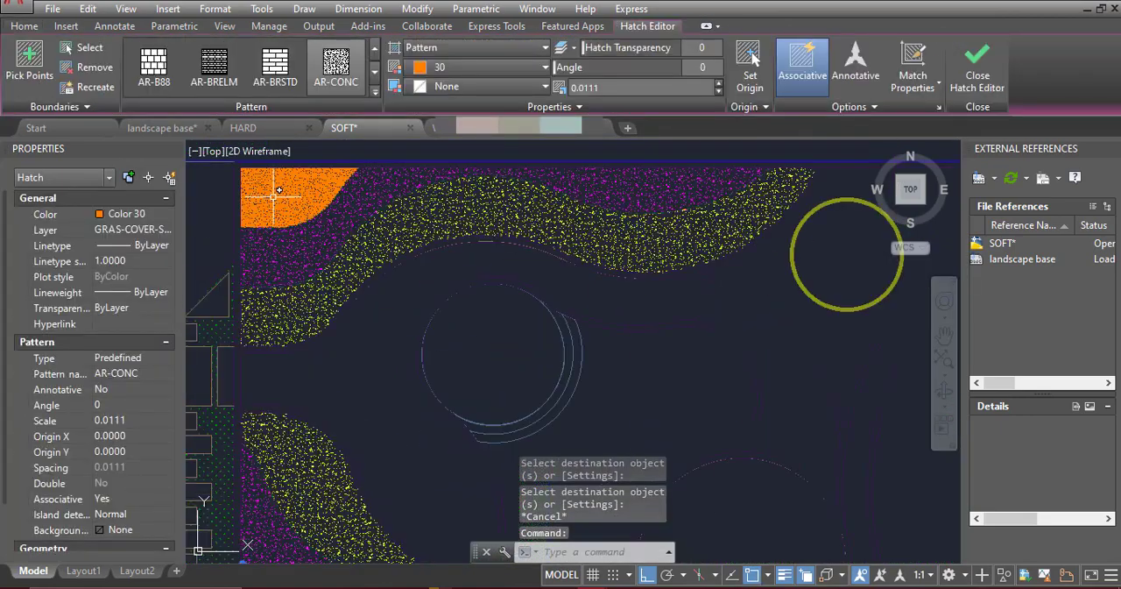
left_click(279, 189)
left_click(629, 86)
key("BackSpace")
key("Escape")
scroll(620, 230, "down", 2)
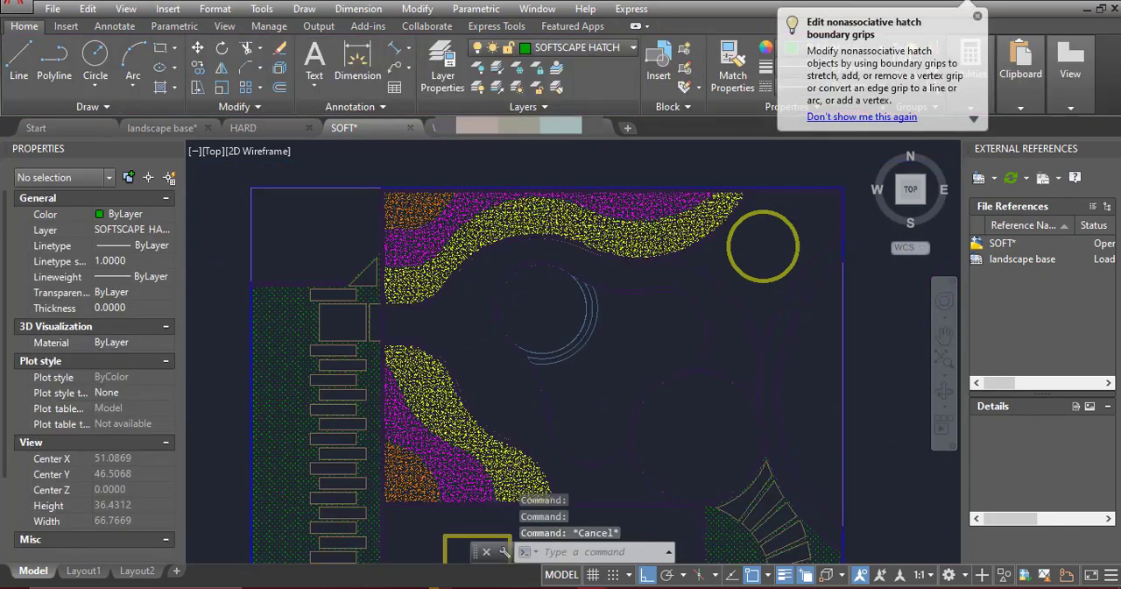
Delete the pasted sample hatches beside the plan
scroll(418, 254, "down", 3)
left_click(764, 334)
left_click(622, 202)
key("Delete")
Select all six coloured hatches of the two curved beds and move them to the softscape layer
scroll(465, 296, "up", 3)
left_click(381, 339)
left_click(346, 377)
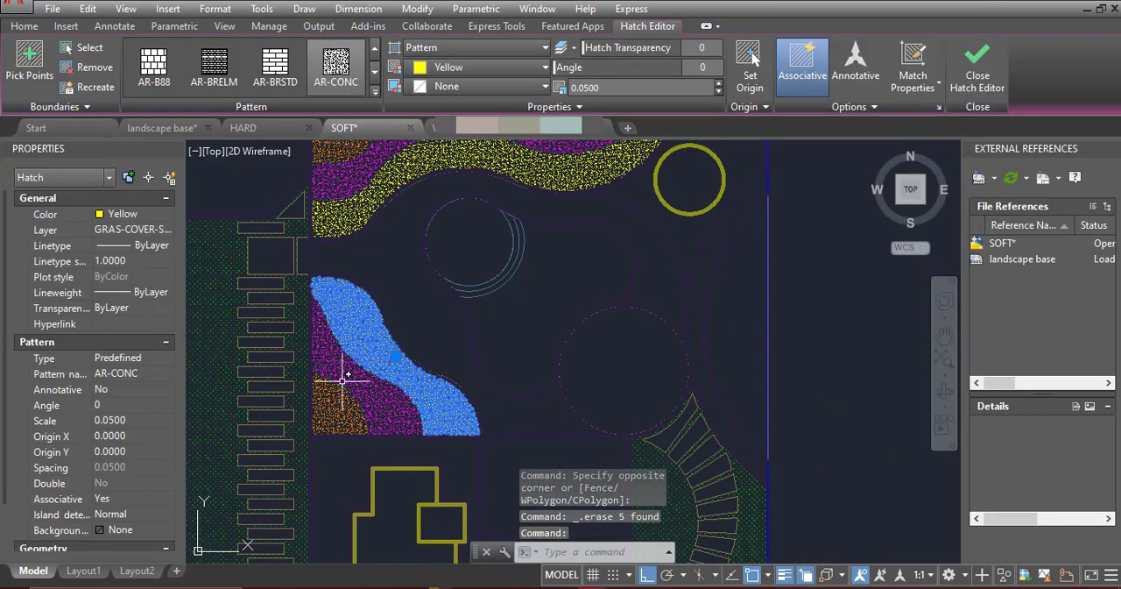
left_click(339, 405)
middle_click_drag(346, 206, 371, 381)
left_click(356, 325)
left_click(360, 358)
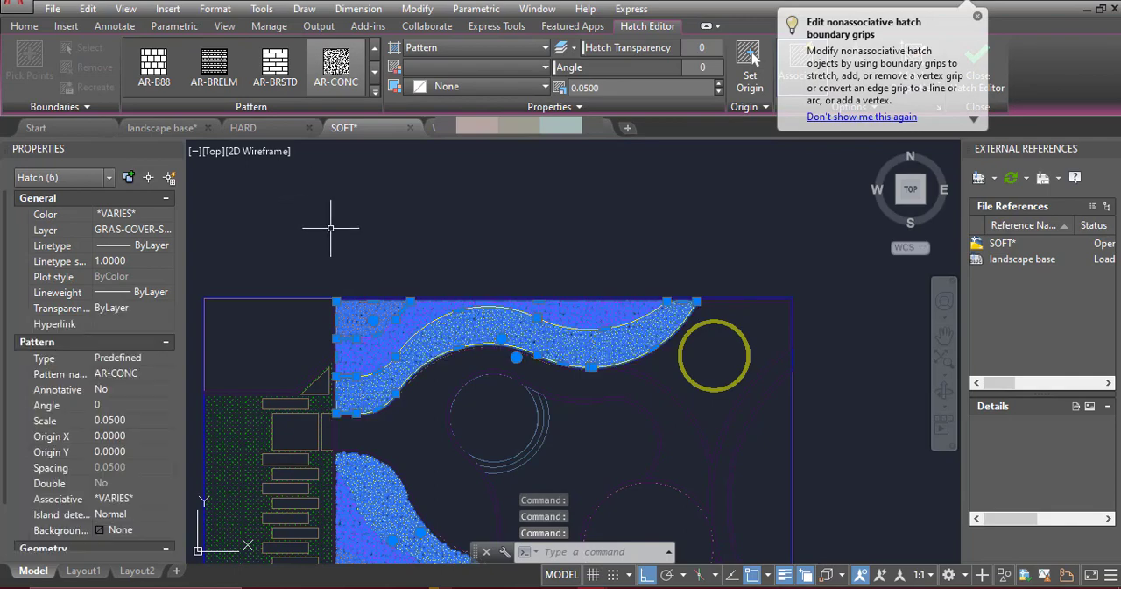
left_click(24, 25)
left_click(615, 49)
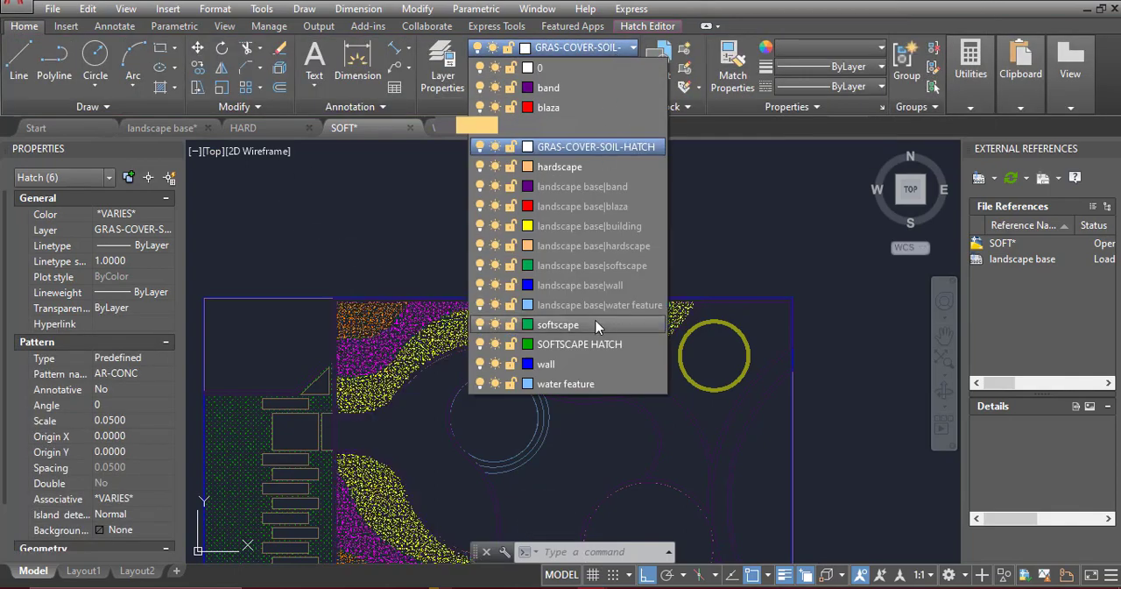
left_click(595, 317)
key("Escape")
Bring the landscape base reference to the front of the draw order
scroll(500, 218, "down", 2)
left_click(693, 320)
left_click(647, 374)
right_click(646, 374)
key("Escape")
key("Escape")
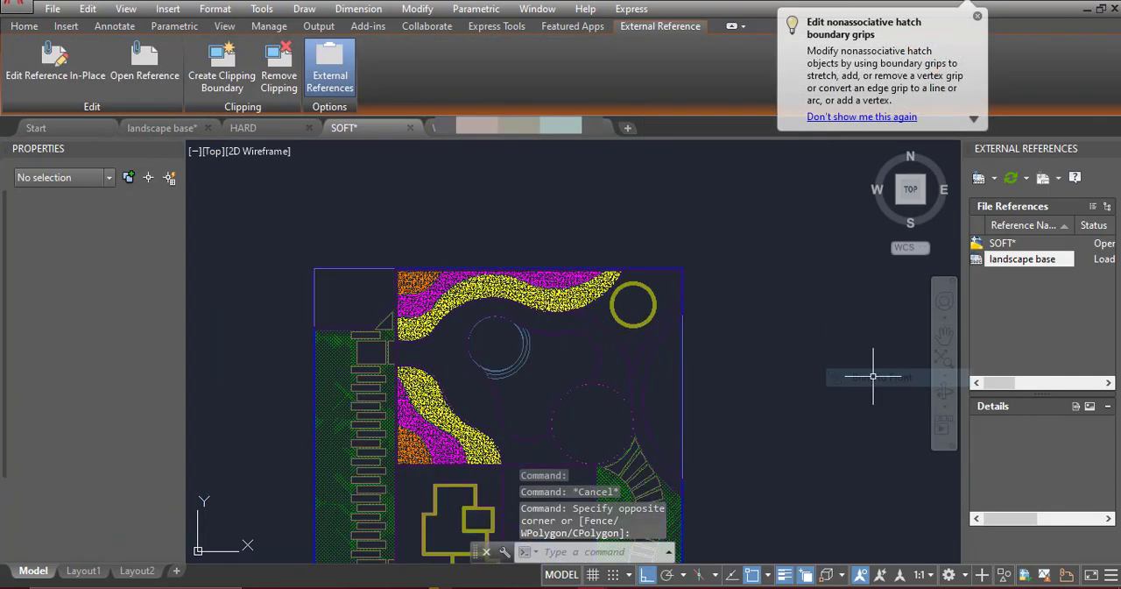
Regenerate the SOFT drawing and save it
type("RE")
key("Return")
scroll(514, 301, "up", 3)
key("ctrl+s")
left_click(308, 265)
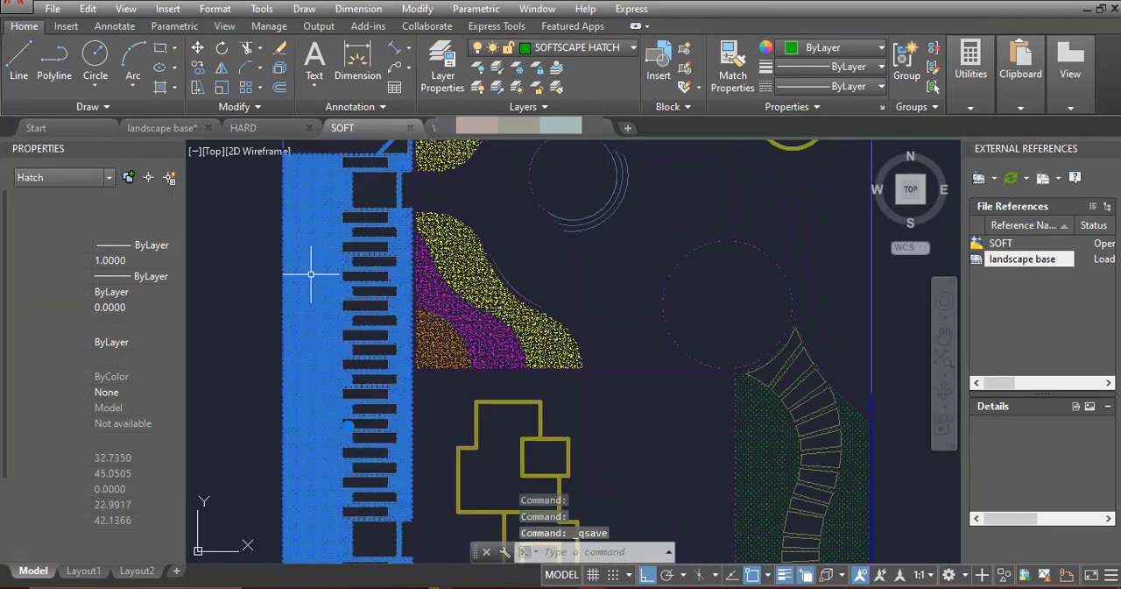
key("Escape")
scroll(656, 280, "down", 6)
scroll(476, 344, "up", 2)
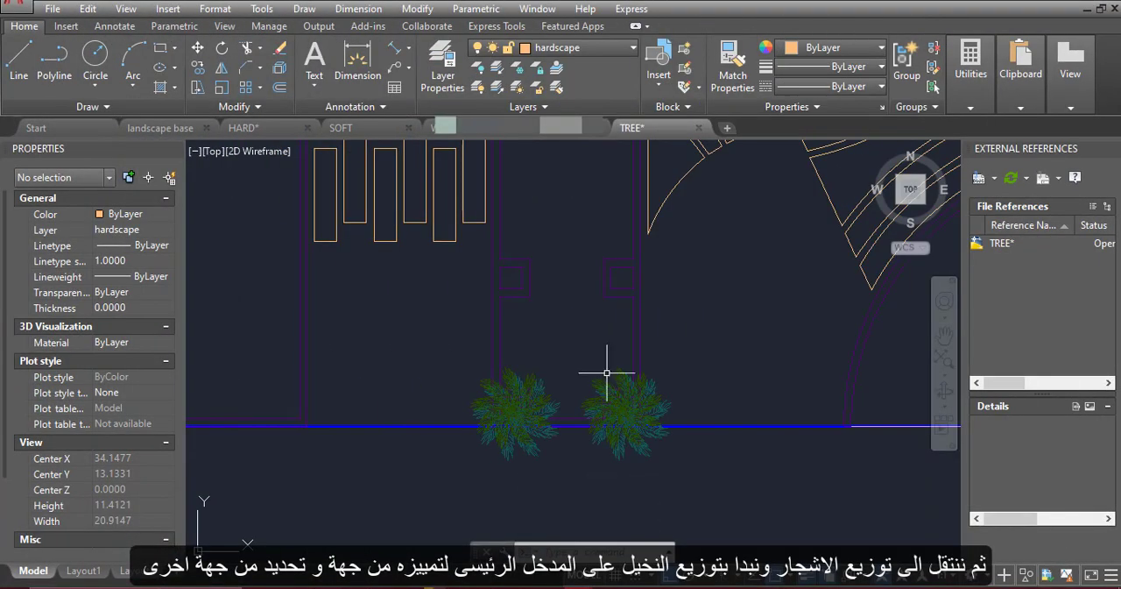
In the TREE drawing, copy the pair of palms at the main entrance three times along the entrance path
left_click(607, 374)
left_click(537, 384)
left_click(198, 68)
scroll(606, 391, "up", 12)
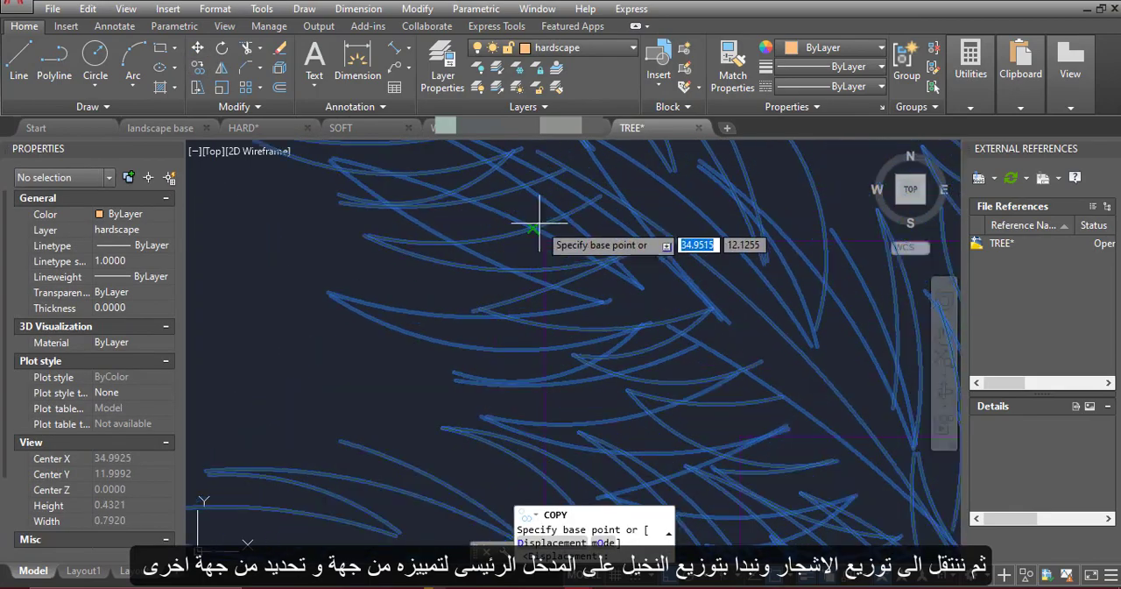
left_click(552, 255)
scroll(531, 328, "down", 8)
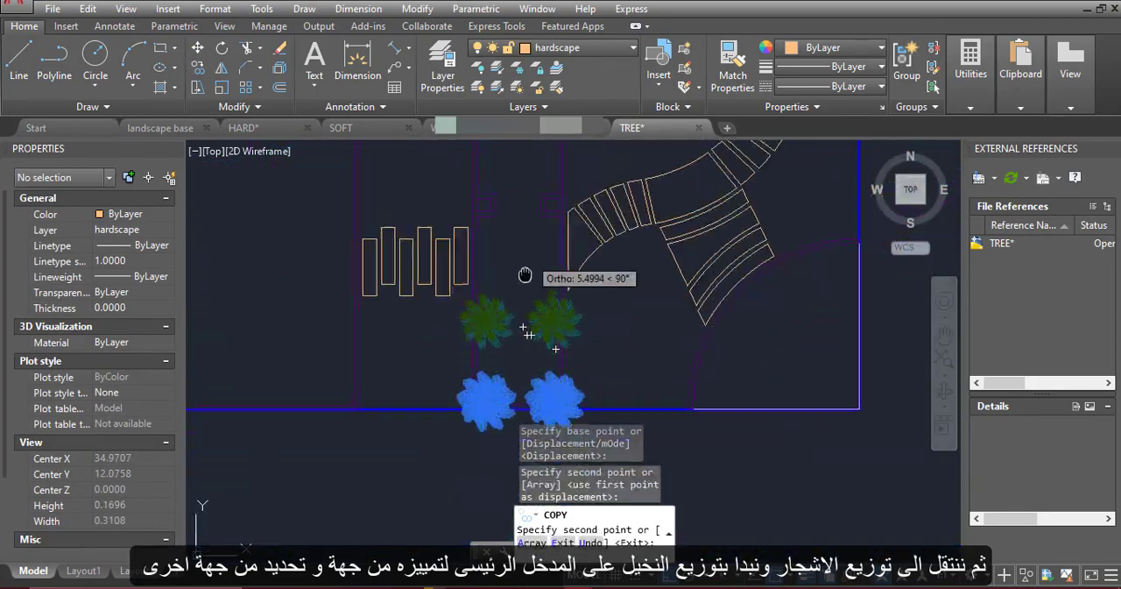
scroll(525, 272, "down", 10)
key("Escape")
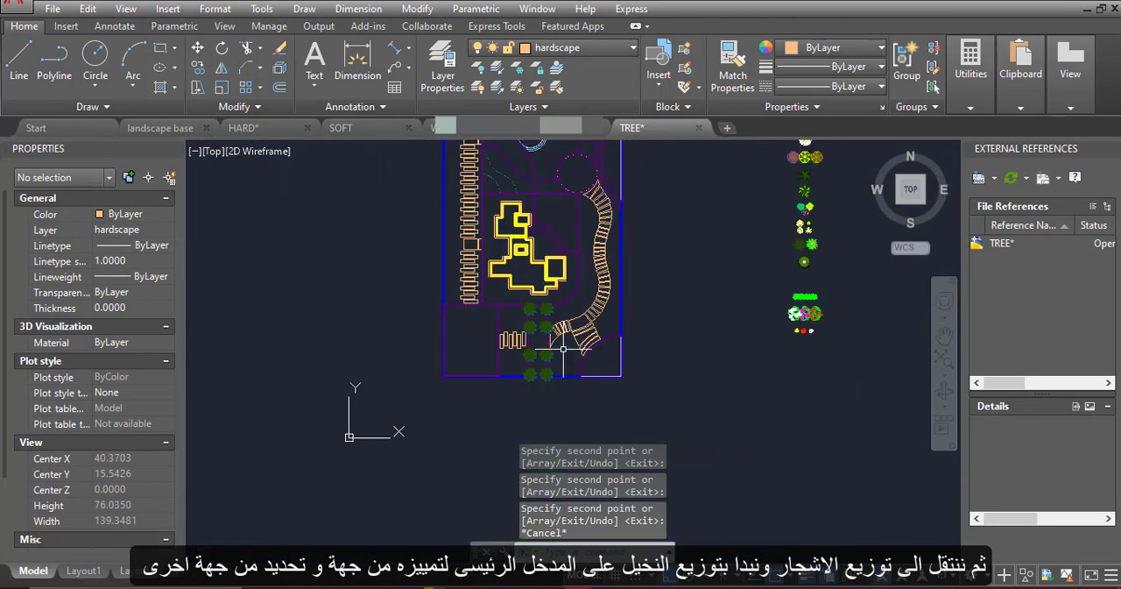
Try to attach the SOFT drawing as an overlay external reference with a full path
mouse_move(570, 276)
middle_mouse_down()
mouse_move(508, 310)
mouse_move(519, 376)
middle_mouse_up()
left_click(979, 179)
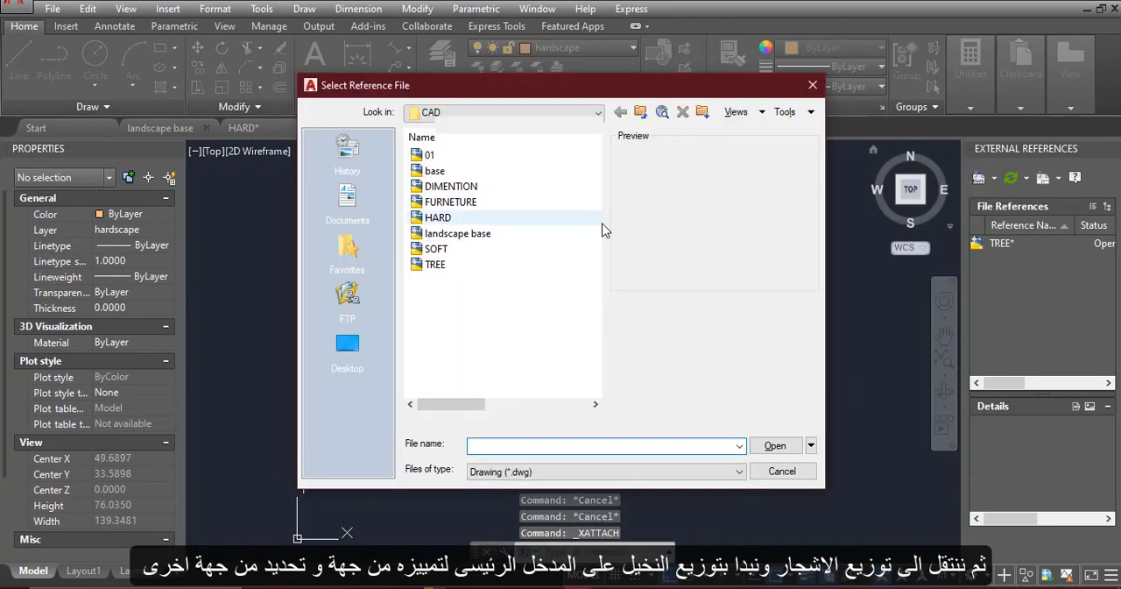
left_click(446, 250)
left_click(783, 440)
left_click(723, 194)
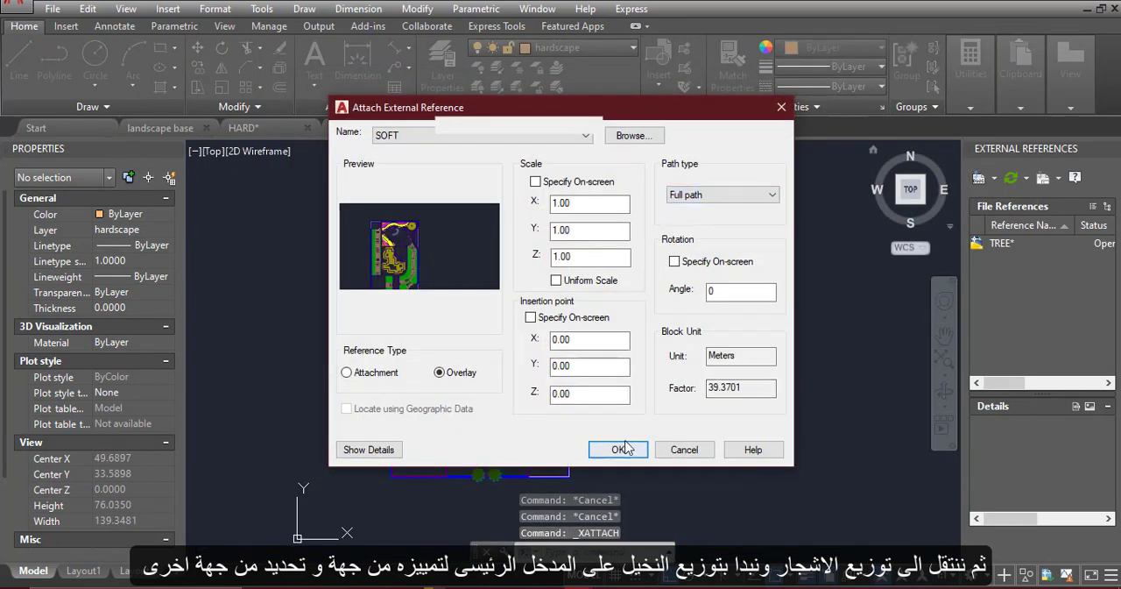
left_click(620, 449)
Detach the SOFT external reference from the TREE drawing
middle_click(643, 363)
middle_click(643, 363)
right_click(1003, 275)
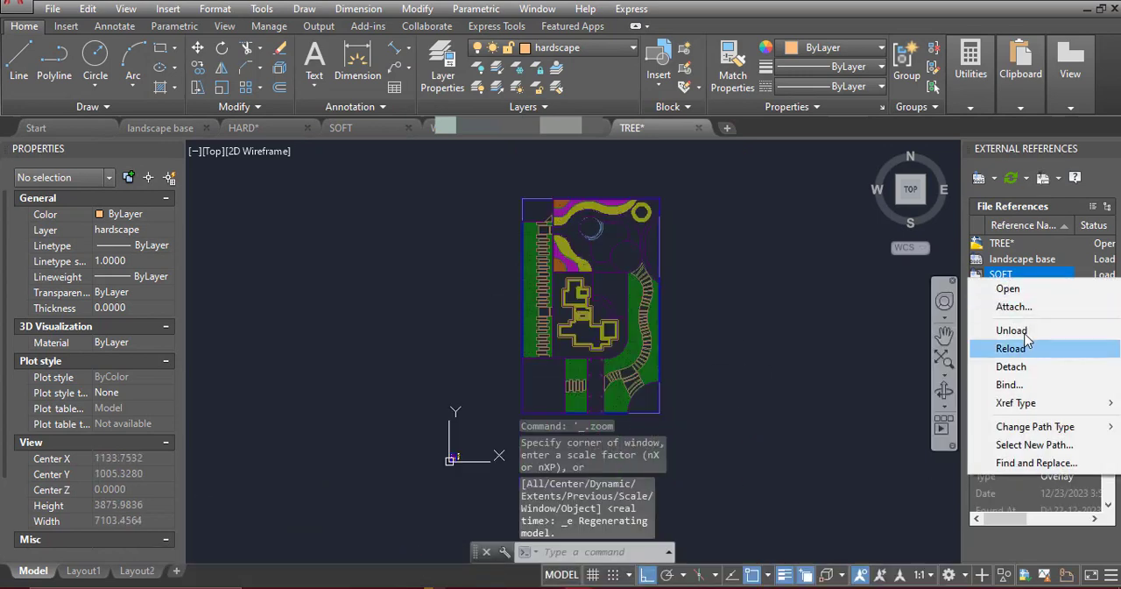
left_click(1020, 371)
Set the TREE drawing's insertion scale units to meters
type("un")
key("Return")
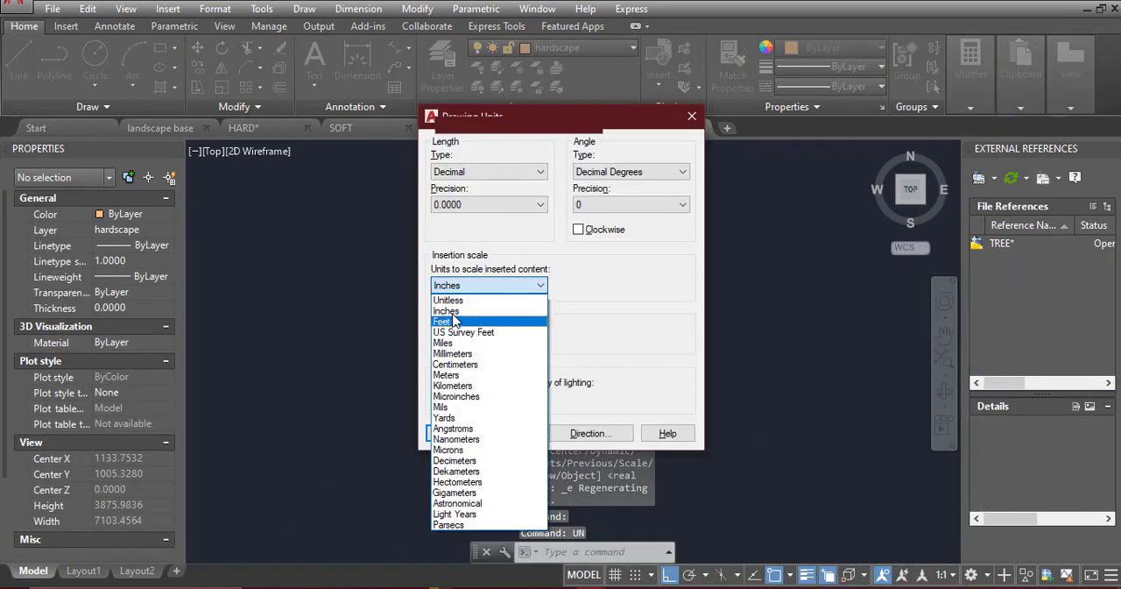
left_click(453, 433)
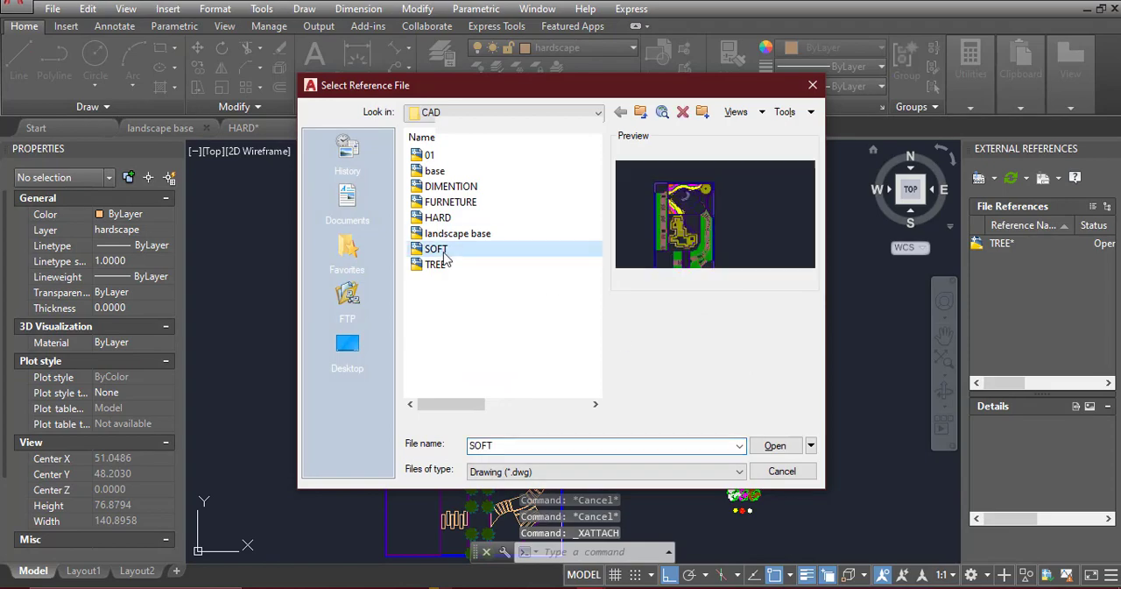
Attach SOFT as an overlay external reference with a full path, scale 1 and insertion point 0,0,0
double_click(438, 252)
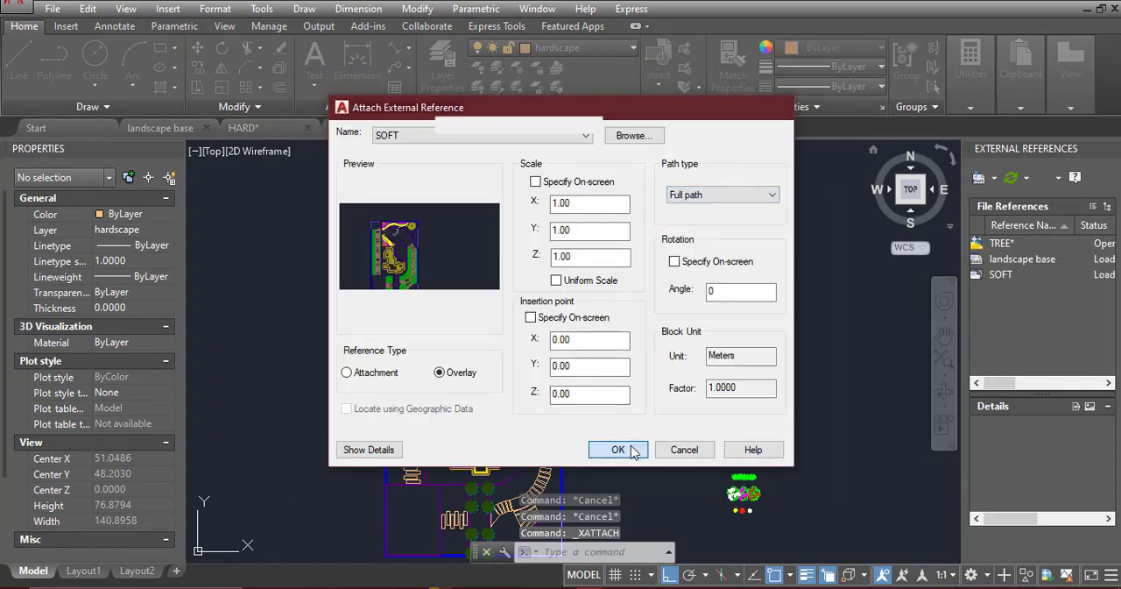
left_click(617, 450)
Select the entrance palms and bring them to the front of the attached softscape hatches
scroll(533, 394, "up", 10)
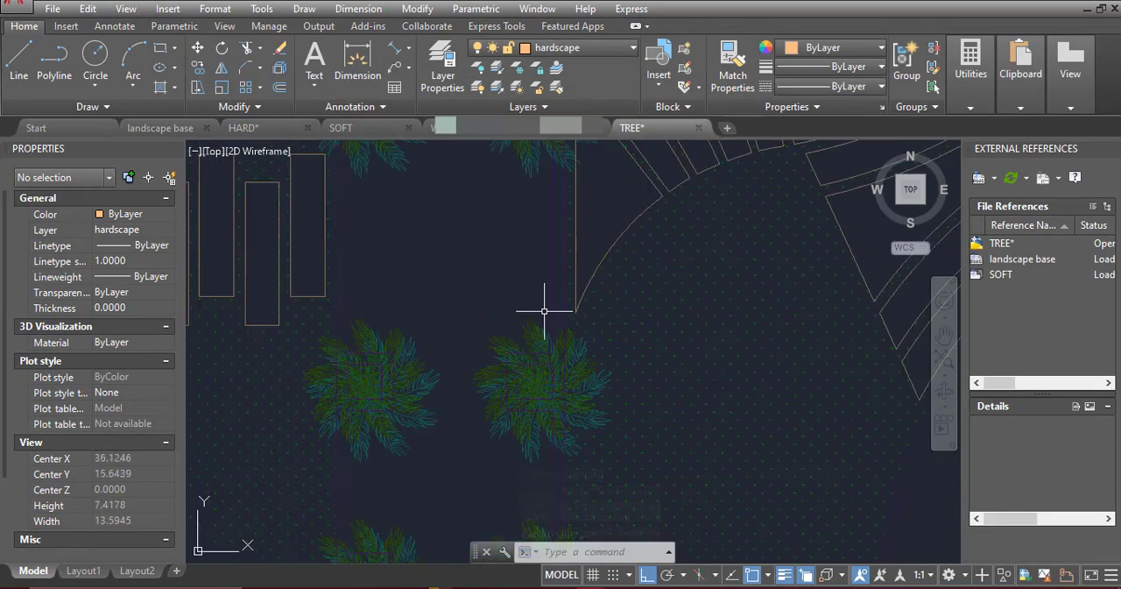
left_click(536, 337)
scroll(512, 328, "down", 2)
right_click(507, 328)
left_click(559, 441)
right_click(472, 313)
mouse_move(617, 402)
left_click(688, 402)
scroll(511, 348, "down", 2)
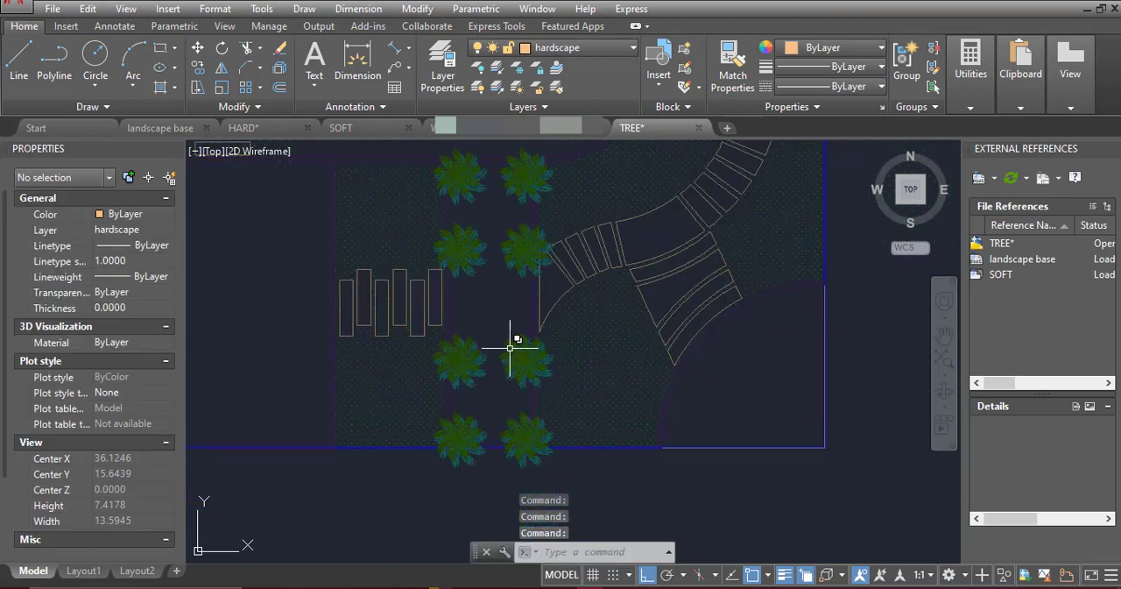
Copy the yellow, orange and white flower symbols from beside the plan into the gap between the two curved beds, with Ortho off
scroll(510, 348, "down", 6)
scroll(712, 463, "up", 6)
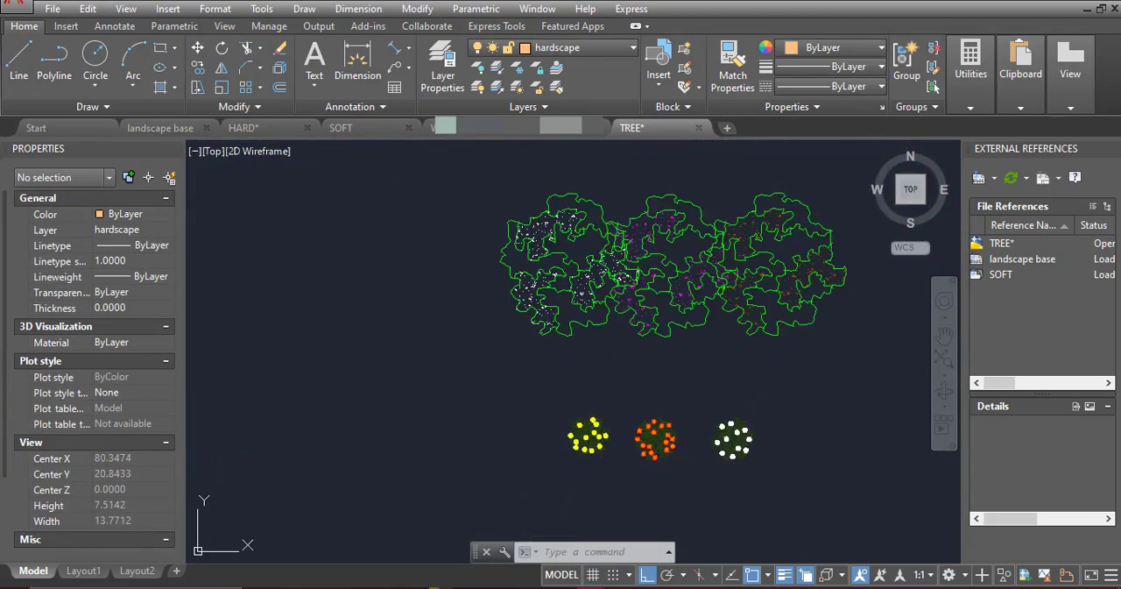
left_click(774, 477)
left_click(550, 403)
left_click(198, 67)
left_click(733, 439)
scroll(810, 395, "down", 8)
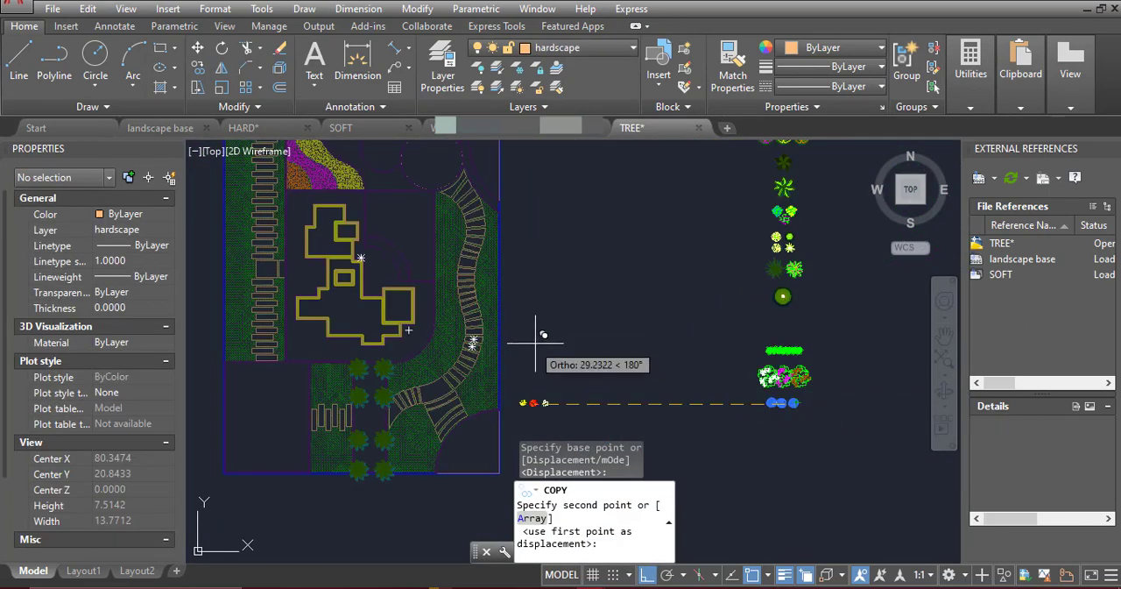
key("F8")
middle_click_drag(558, 273, 666, 412)
scroll(460, 263, "up", 6)
left_click(468, 253)
key("Escape")
scroll(491, 233, "down", 3)
scroll(497, 231, "up", 2)
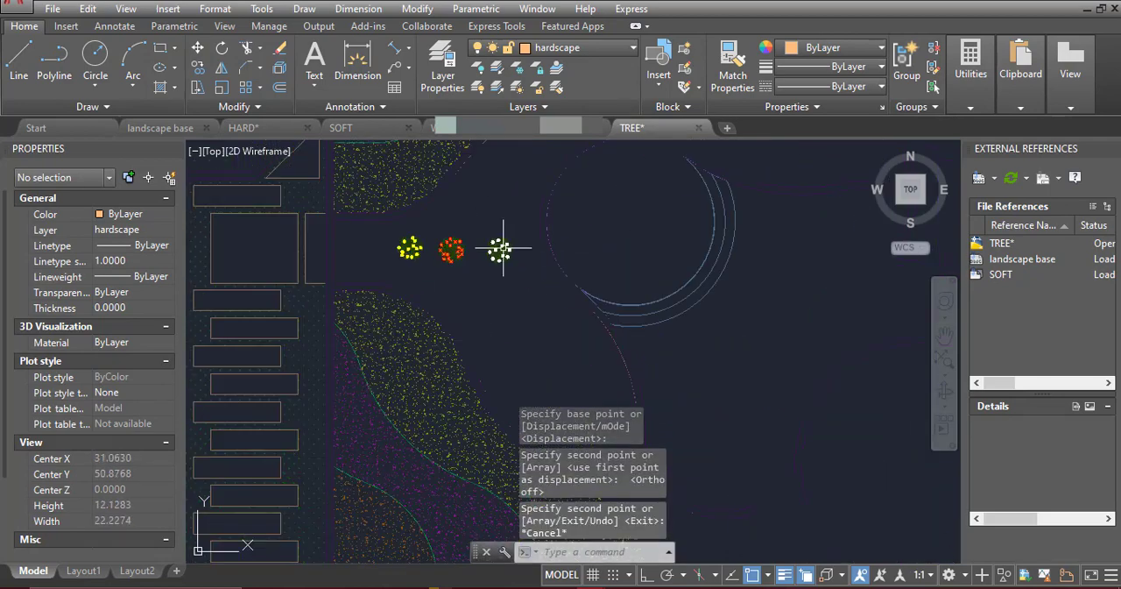
Assign the column of tree and shrub symbols beside the plan to the TRESS layer
scroll(503, 247, "down", 2)
middle_click_drag(502, 247, 489, 295)
scroll(386, 316, "down", 4)
scroll(882, 341, "up", 4)
mouse_move(882, 340)
middle_mouse_down()
mouse_move(630, 347)
mouse_move(637, 442)
middle_mouse_up()
scroll(648, 328, "down", 5)
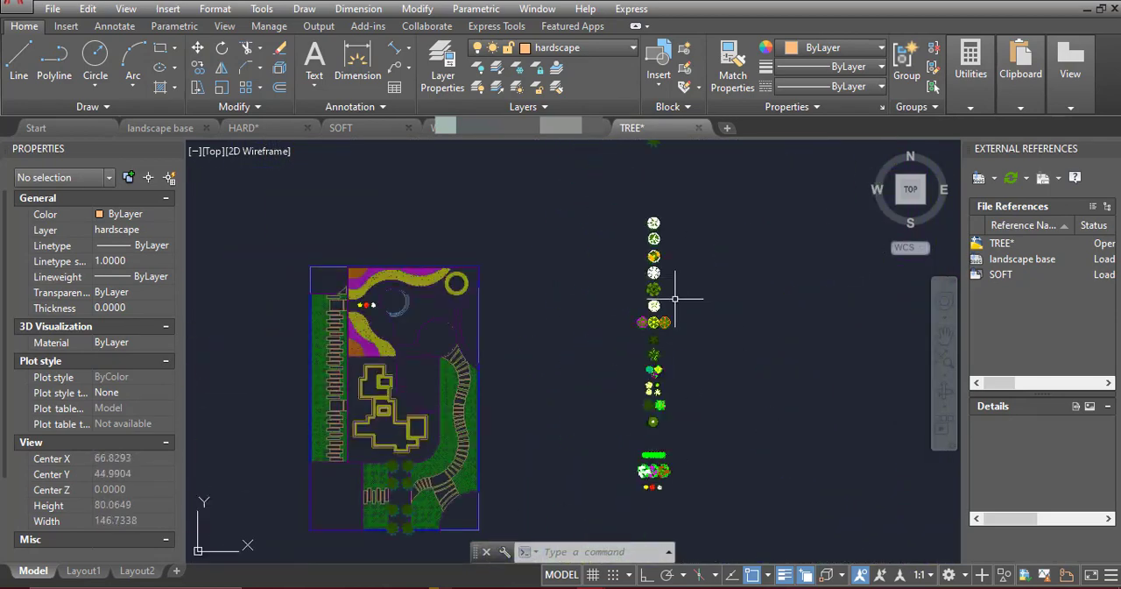
left_click(759, 481)
left_click(584, 143)
left_click(552, 48)
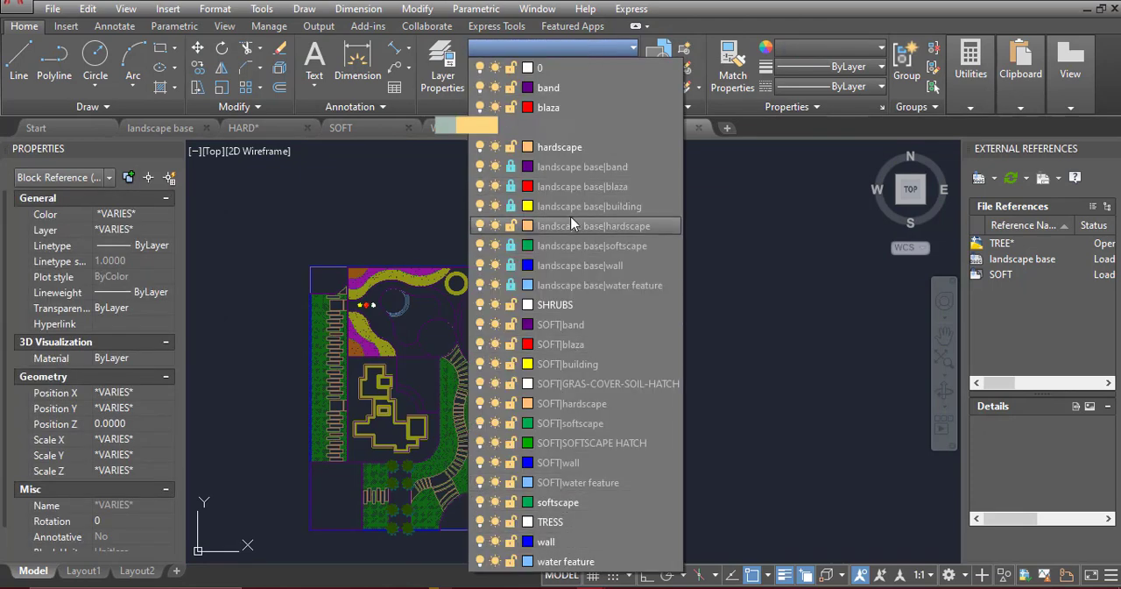
left_click(552, 521)
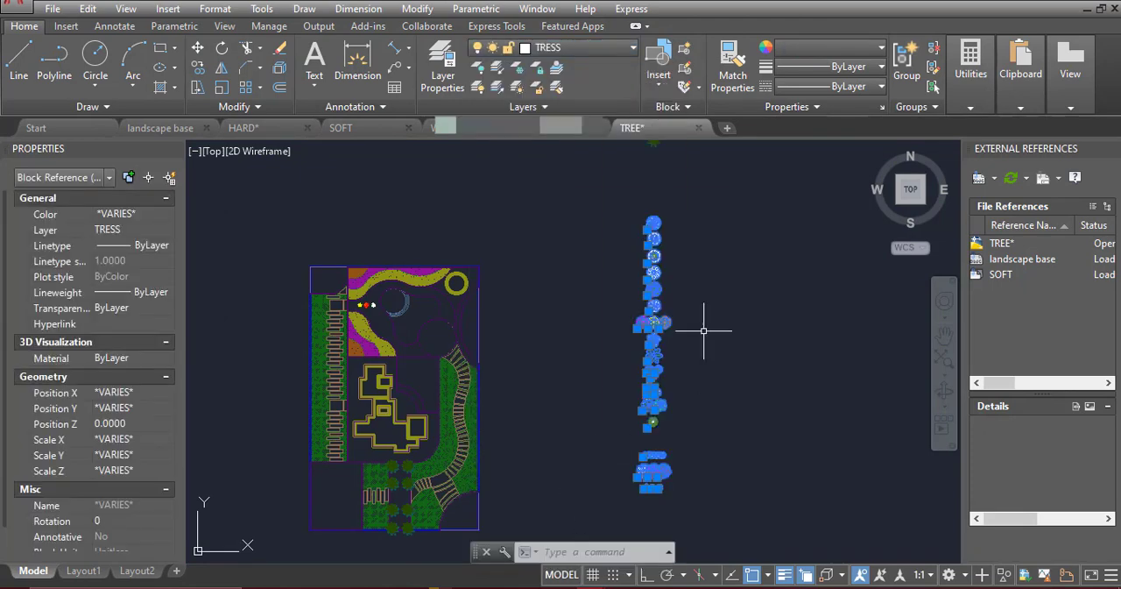
key("Escape")
Purge all unused items from the TREE drawing
left_click(702, 316)
key("Escape")
type("pu")
key("Return")
left_click(522, 489)
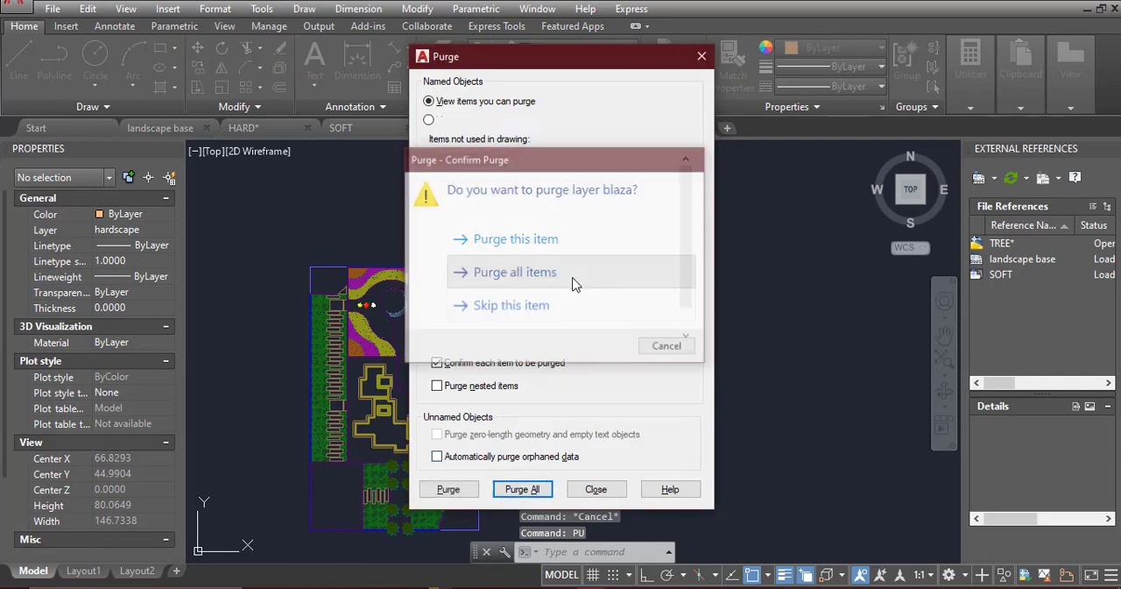
left_click(570, 280)
left_click(596, 489)
Examine the plant symbols beside the plan, around the round green tree symbol
scroll(508, 386, "up", 5)
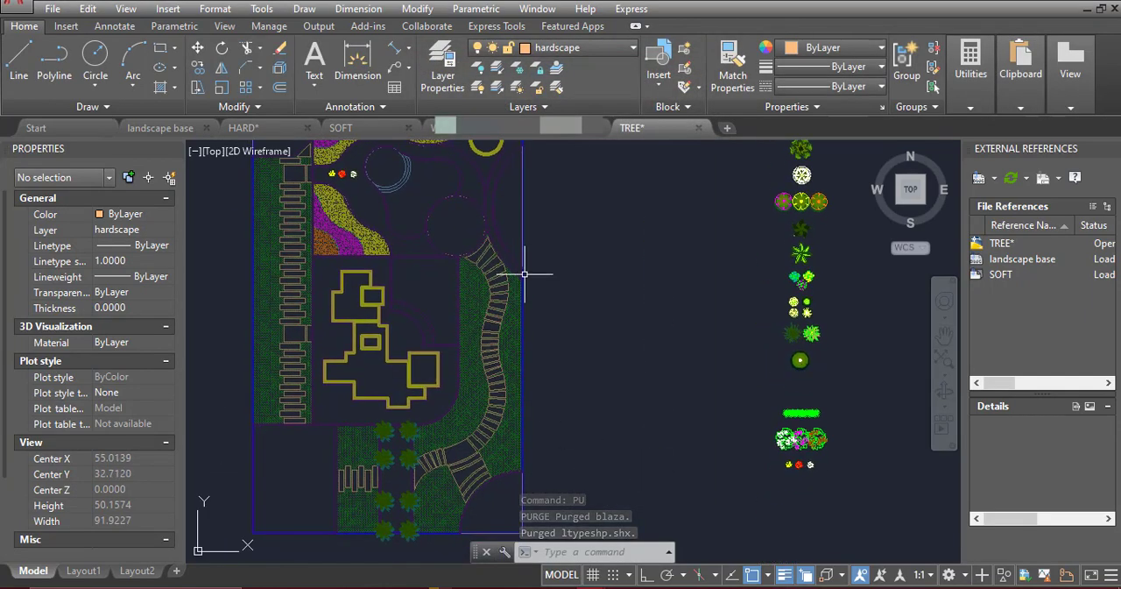
middle_click_drag(718, 351, 476, 402)
scroll(810, 312, "up", 6)
left_click(815, 317)
scroll(810, 314, "down", 2)
middle_click_drag(797, 319, 679, 381)
middle_click_drag(670, 263, 633, 468)
key("Escape")
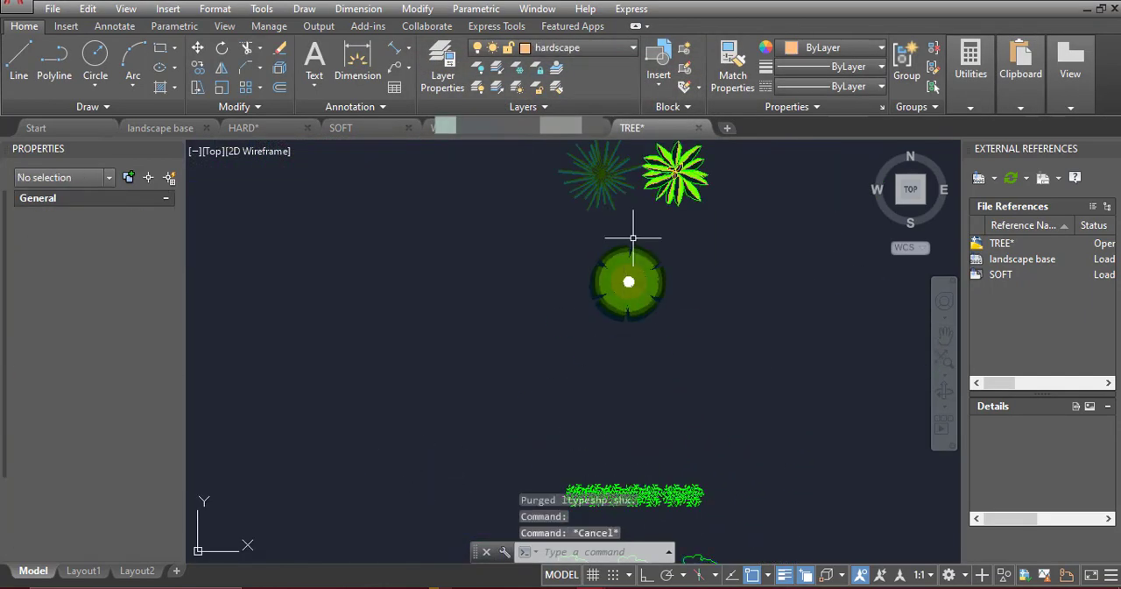
Examine the column of tree, shrub and flower symbols beside the plan to find a palm for the secondary entrances
middle_click_drag(674, 171, 640, 505)
middle_click_drag(604, 254, 615, 373)
scroll(601, 210, "up", 4)
scroll(599, 215, "down", 7)
middle_click_drag(596, 210, 565, 342)
scroll(573, 172, "up", 7)
scroll(561, 473, "down", 7)
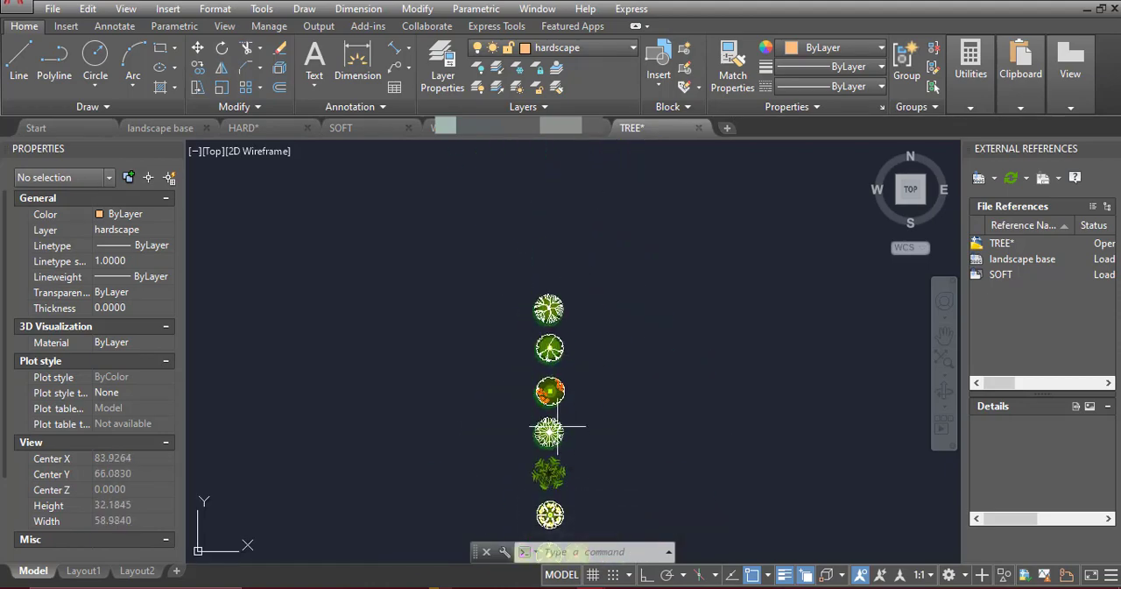
middle_click_drag(564, 425, 556, 210)
scroll(526, 363, "up", 6)
scroll(511, 378, "up", 3)
middle_click_drag(571, 508, 552, 228)
scroll(552, 225, "up", 3)
scroll(554, 215, "down", 5)
left_click(554, 223)
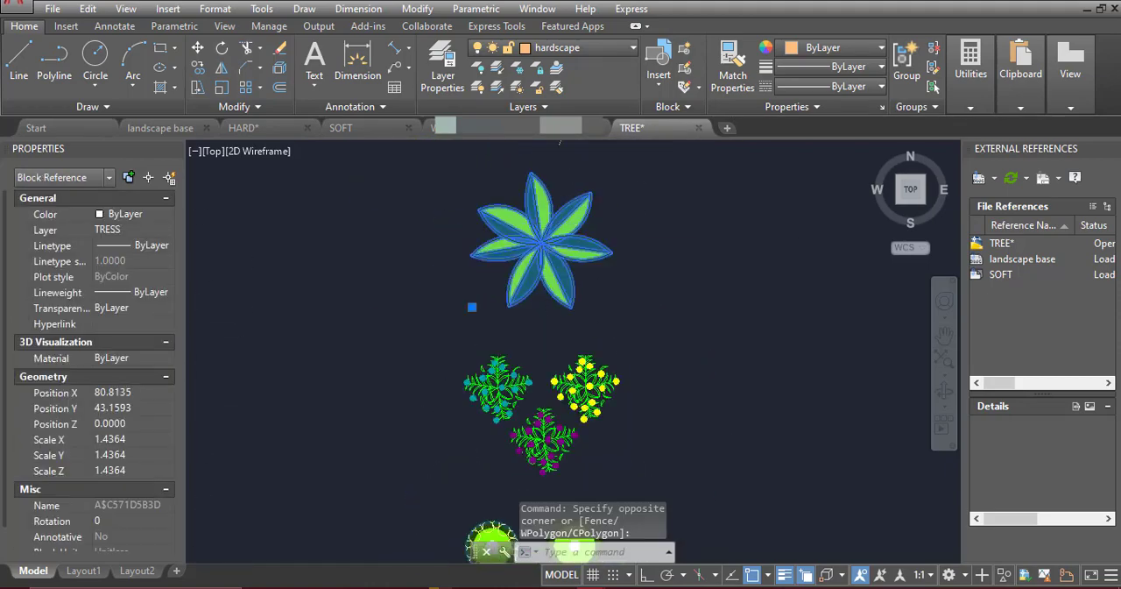
key("Escape")
middle_click_drag(569, 473, 556, 254)
middle_click_drag(589, 484, 576, 266)
scroll(576, 264, "down", 3)
middle_click_drag(581, 310, 581, 186)
scroll(561, 336, "up", 6)
middle_click_drag(568, 149, 561, 452)
scroll(561, 336, "down", 2)
middle_click_drag(561, 201, 565, 456)
scroll(565, 457, "up", 2)
left_click(571, 307)
key("Escape")
scroll(547, 296, "up", 4)
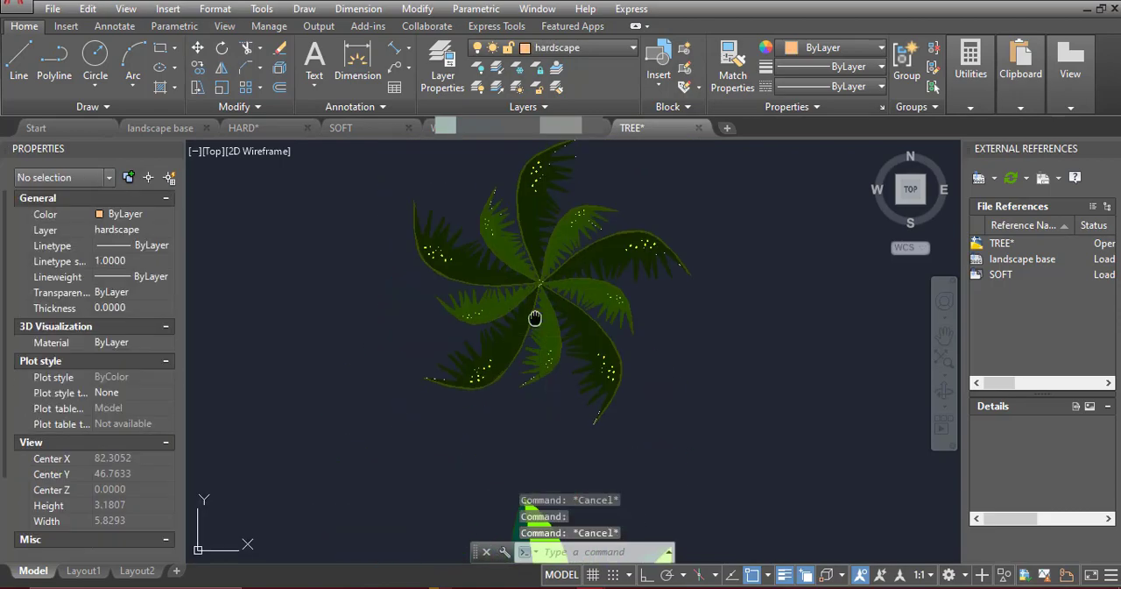
Copy the dark green swirl-leaved palm symbol from its centre to both sides of the bottom entrance, three along the boundary and one diagonally above
left_click(533, 342)
middle_click_drag(534, 318, 536, 366)
key("Escape")
left_click(536, 315)
left_click(198, 68)
scroll(527, 300, "up", 10)
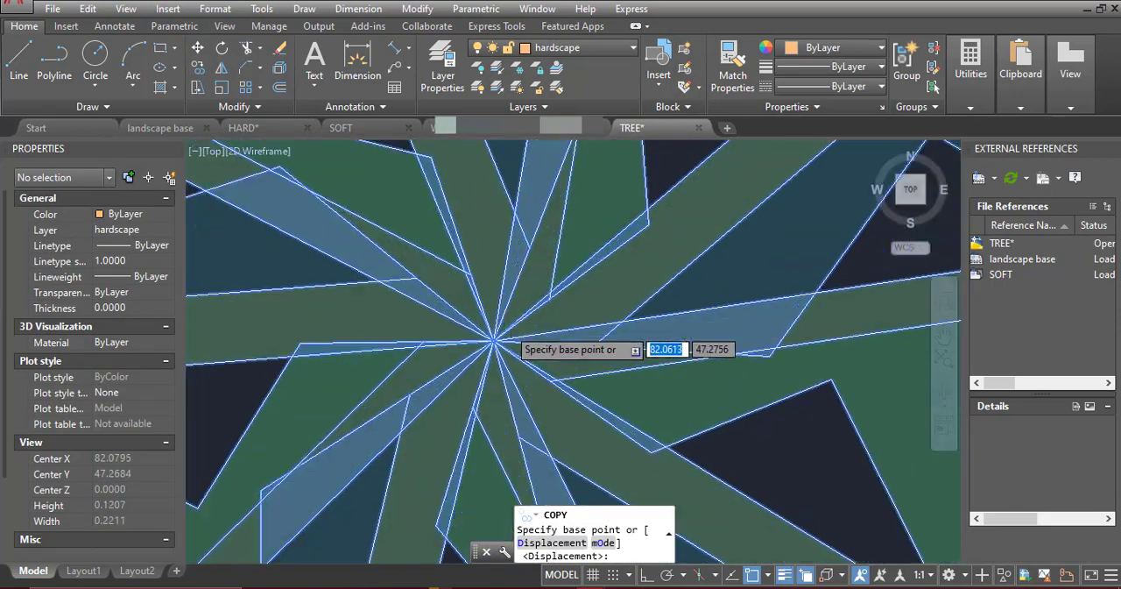
left_click(482, 348)
scroll(661, 252, "down", 15)
scroll(477, 390, "up", 2)
scroll(474, 425, "up", 10)
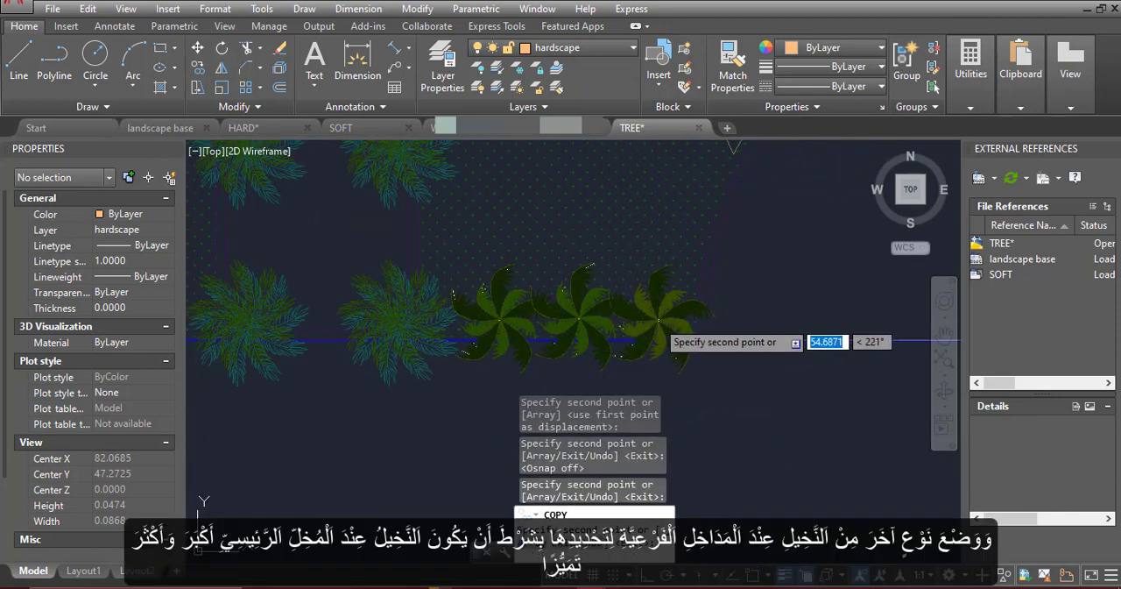
scroll(655, 340, "down", 5)
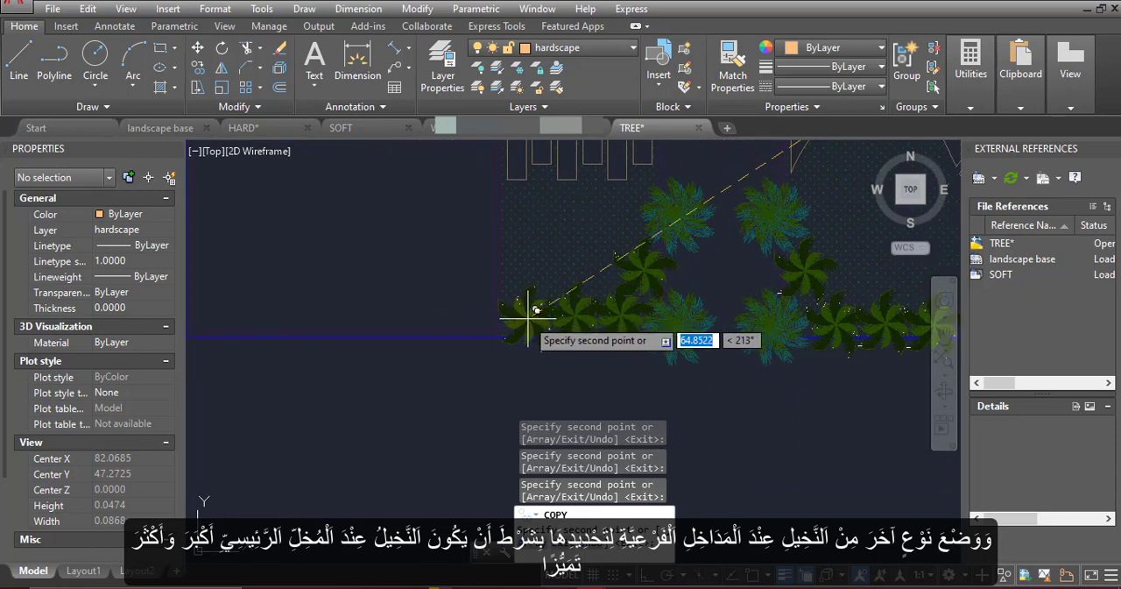
scroll(670, 298, "up", 4)
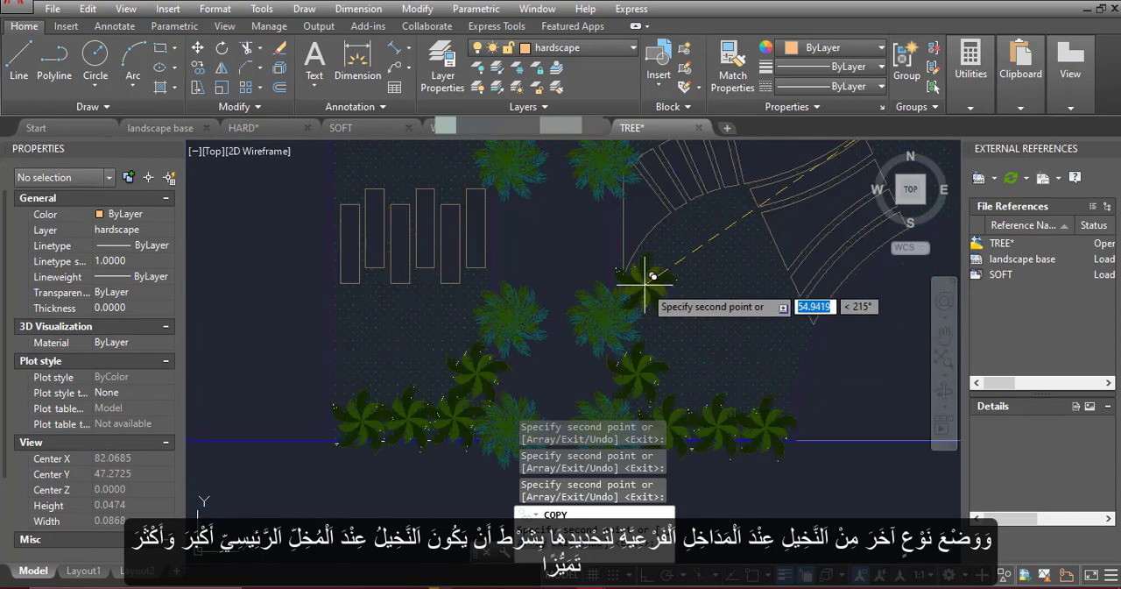
Undo the last two palm copies and place them on the outer sides between the upper pairs of entrance palms instead
middle_click_drag(465, 169, 470, 282)
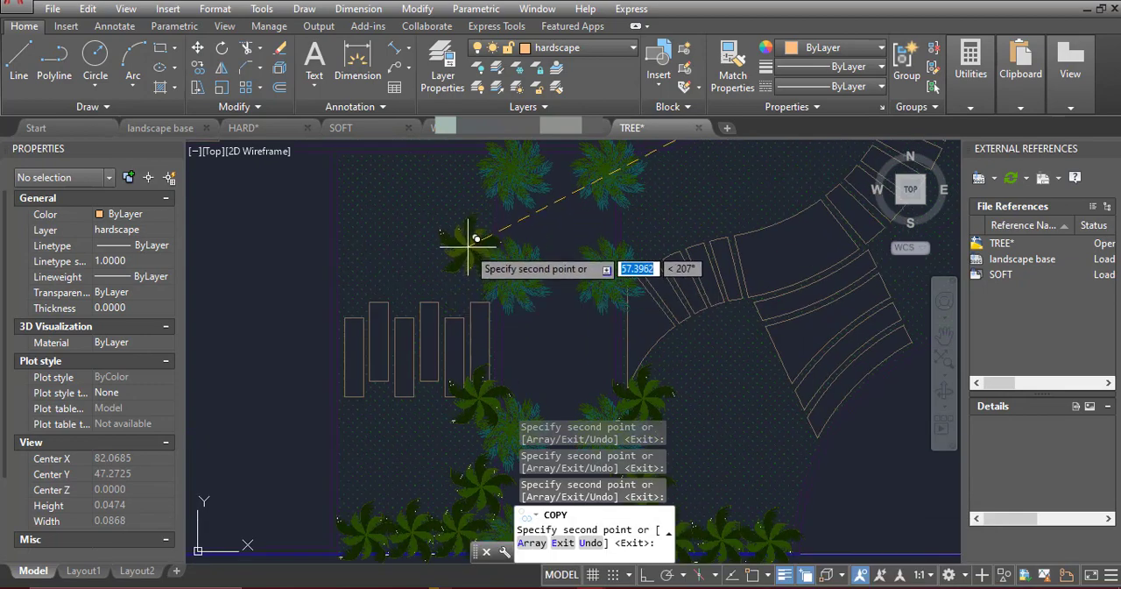
key("ctrl+z")
key("ctrl+z")
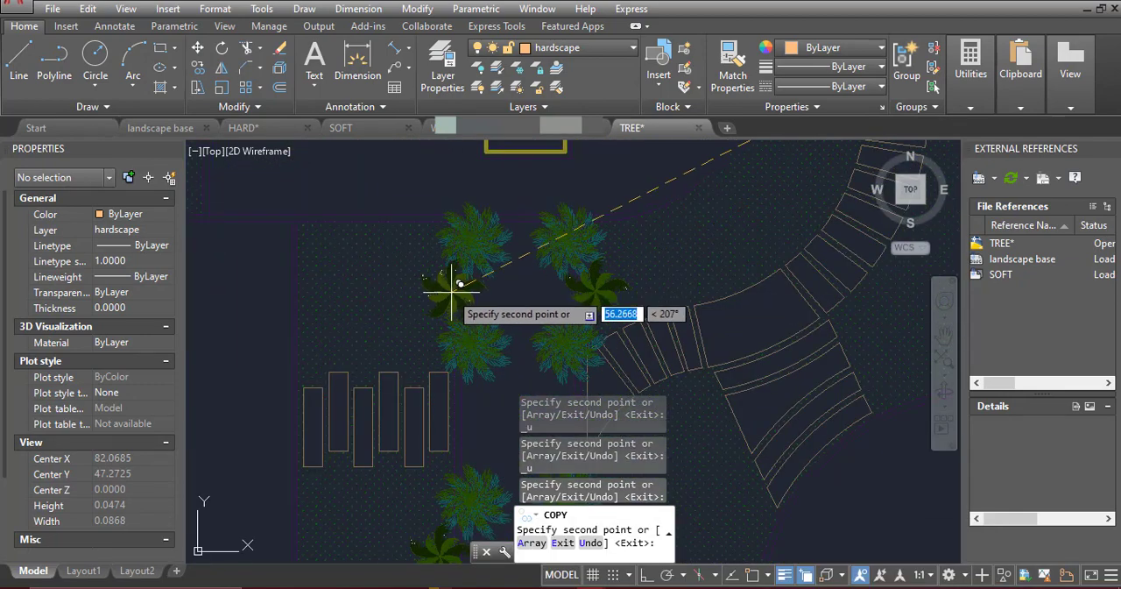
Copy the swirl-leaved palm to both sides of the upper end of the curved stepping-stone path, two on each side
scroll(543, 236, "down", 3)
middle_click_drag(606, 186, 571, 307)
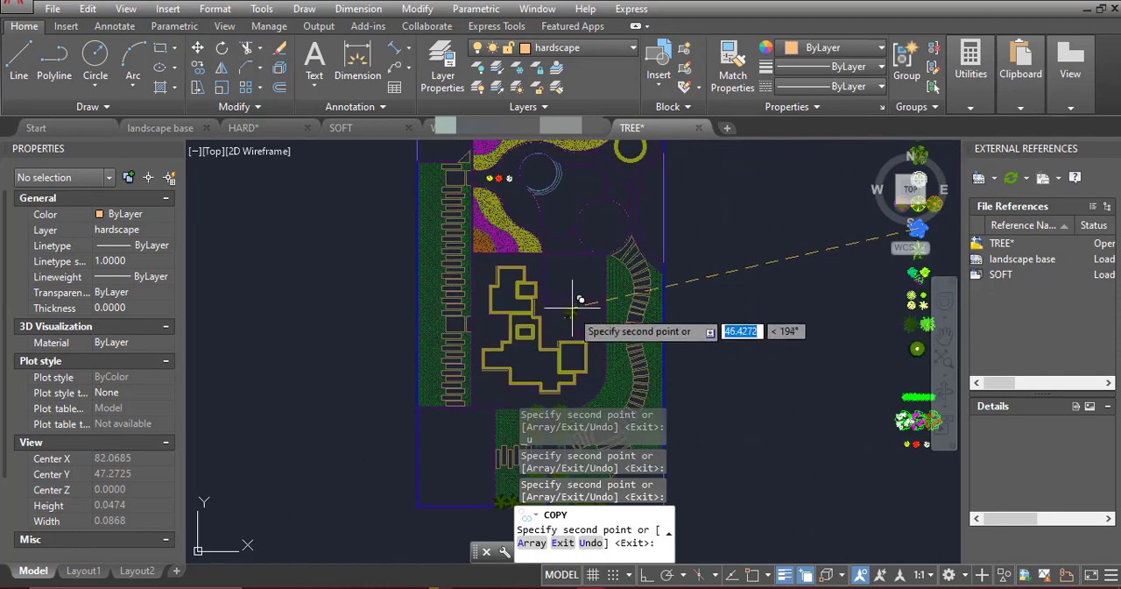
scroll(626, 300, "down", 2)
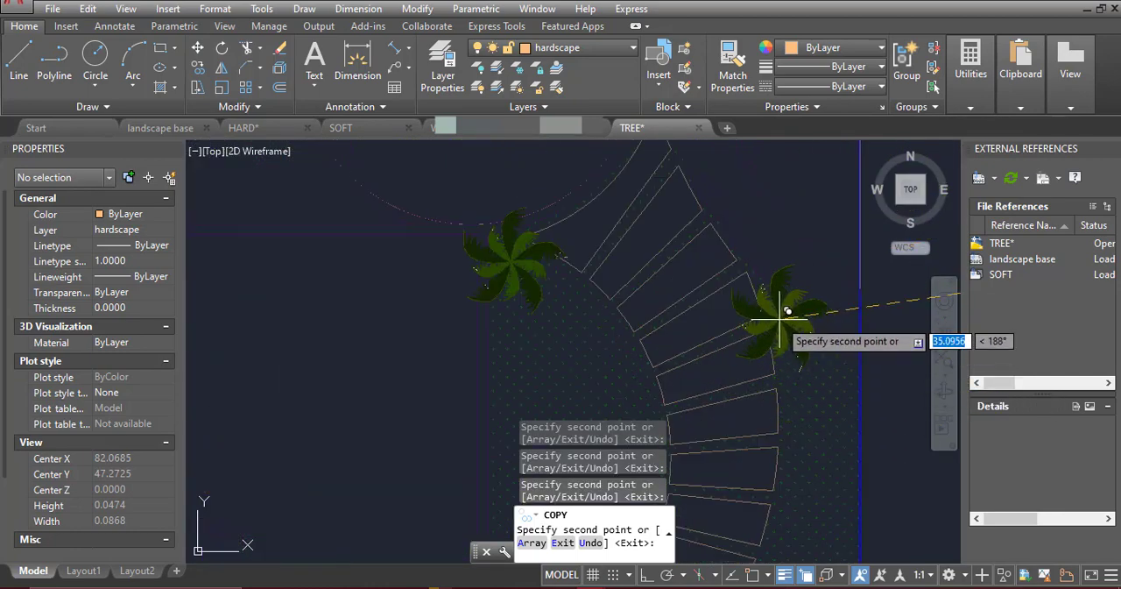
left_click(573, 306)
scroll(673, 335, "down", 6)
middle_click_drag(599, 230, 601, 310)
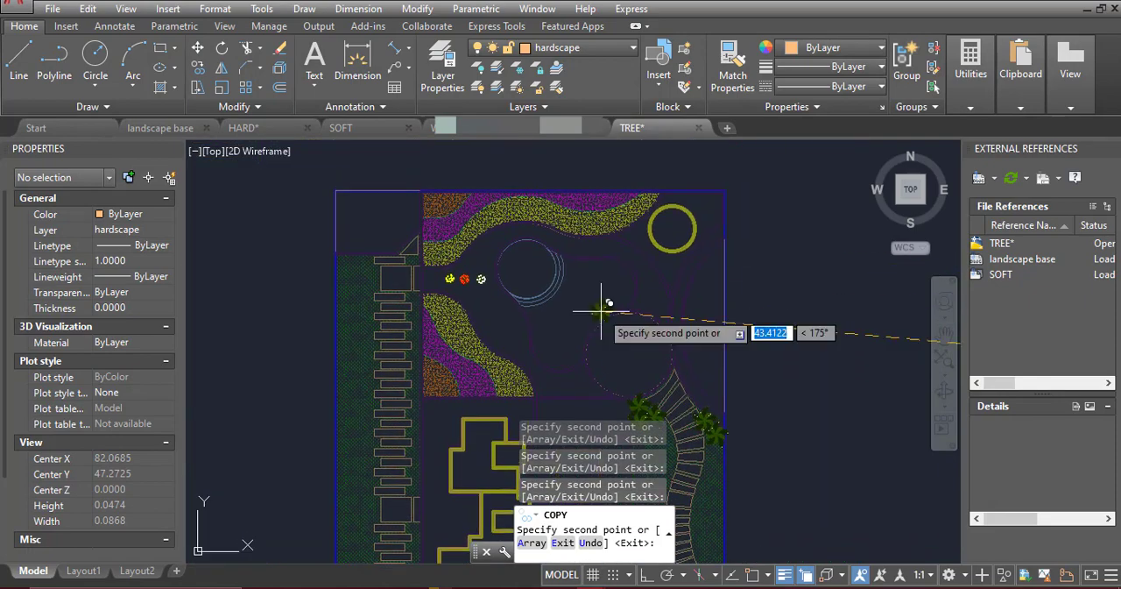
Copy the swirl-leaved palm around the top of the straight stepping-stone path, with three in the outer corner of the lawn
middle_click_drag(404, 307, 480, 301)
scroll(421, 239, "up", 4)
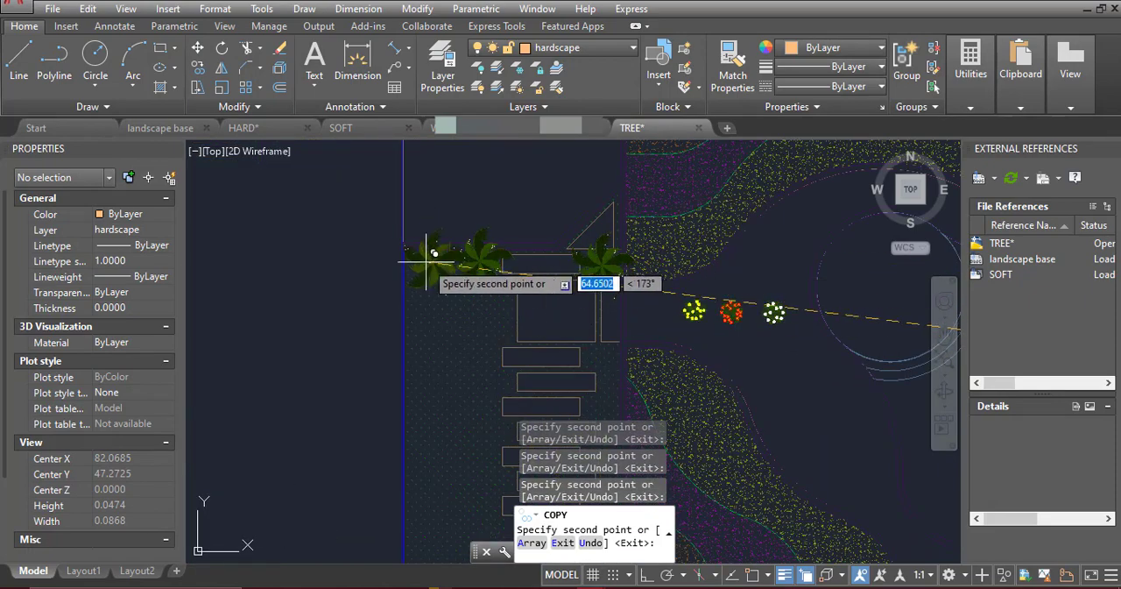
left_click(429, 315)
scroll(454, 200, "down", 4)
Copy the swirl-leaved palm to both corners of the lower landing on the straight stepping-stone path
scroll(514, 501, "up", 6)
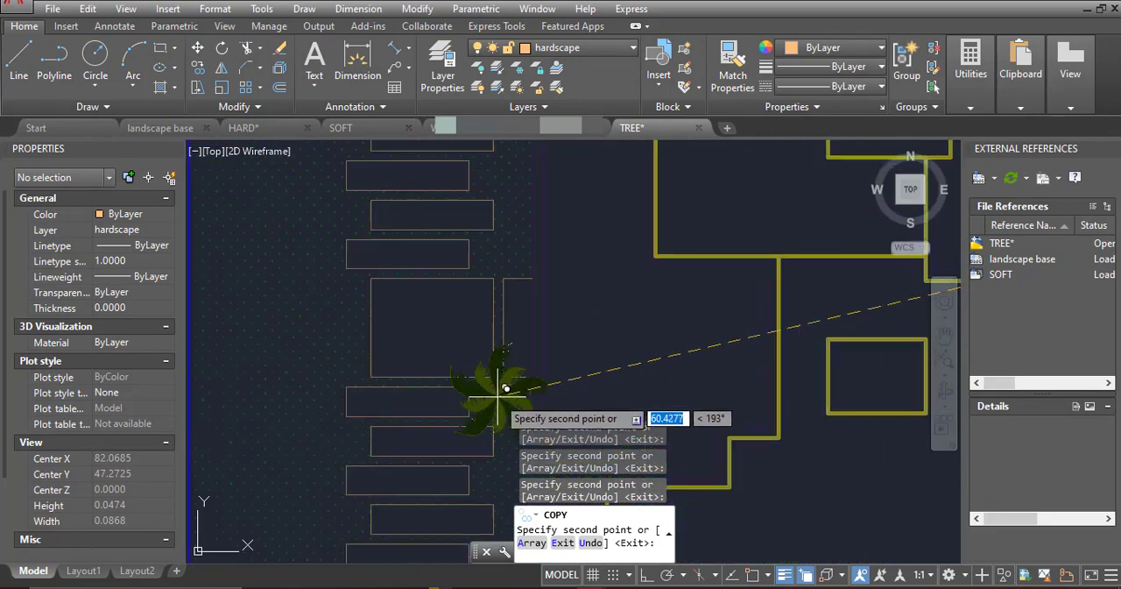
left_click(500, 393)
scroll(512, 355, "down", 2)
left_click(508, 321)
scroll(503, 381, "down", 4)
Copy the swirl-leaved palm to the lower inner corner of the straight path's top landing, opposite the palm already there
middle_click_drag(509, 167, 484, 295)
scroll(483, 269, "up", 5)
left_click(483, 237)
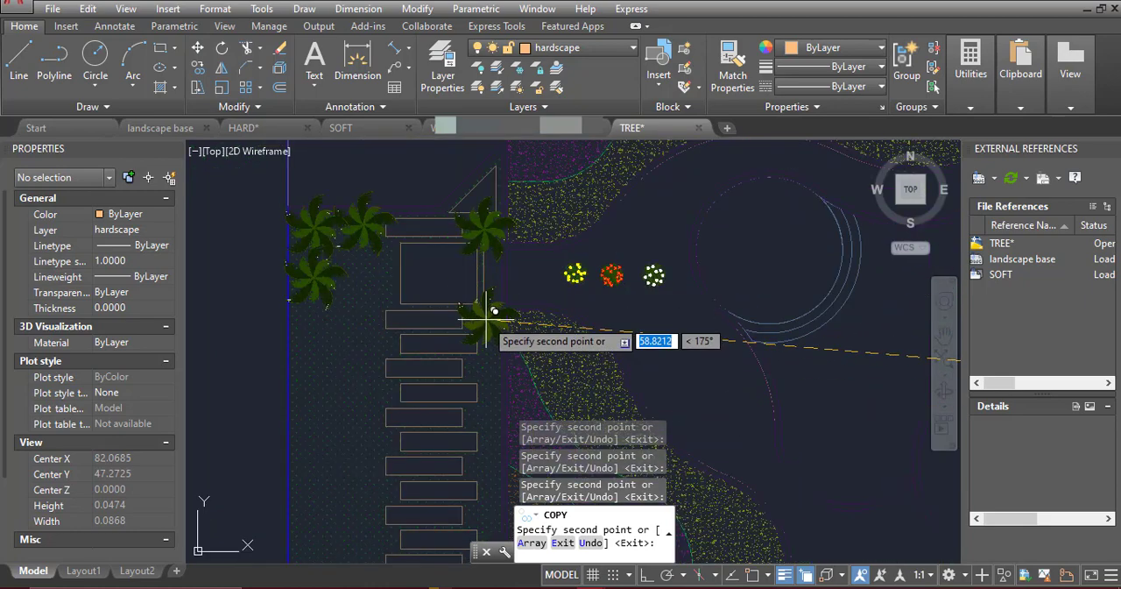
left_click(487, 318)
Copy the swirl-leaved palm in a row along the lawn-side edge of the broad curved steps near the bottom entrance
scroll(460, 266, "down", 5)
middle_click_drag(570, 356, 524, 155)
middle_click_drag(641, 426, 621, 242)
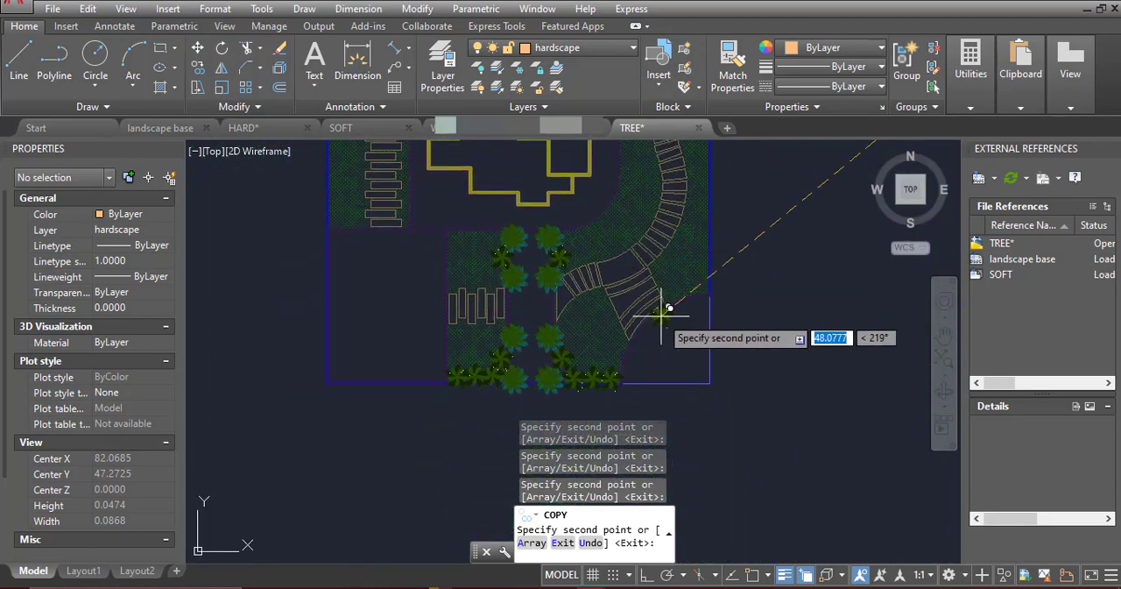
scroll(581, 296, "up", 5)
left_click(681, 293)
middle_click_drag(637, 327, 677, 234)
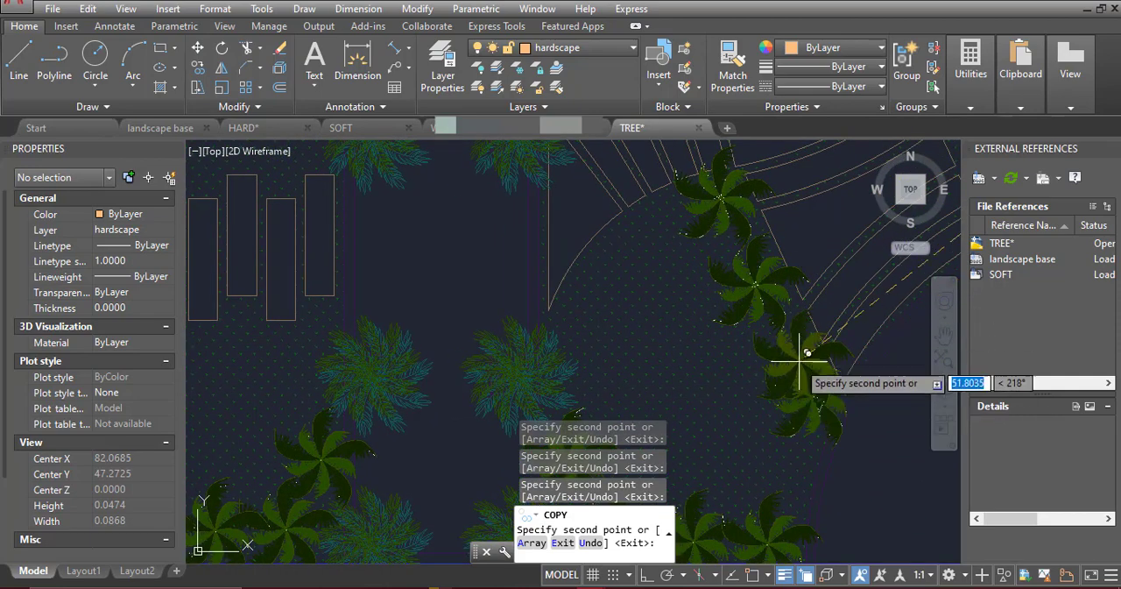
Copy three swirl-leaved palms along the outer edge of the broad curved steps, complete the lawn-side row, and end copying
scroll(657, 418, "down", 2)
middle_click_drag(841, 242, 692, 288)
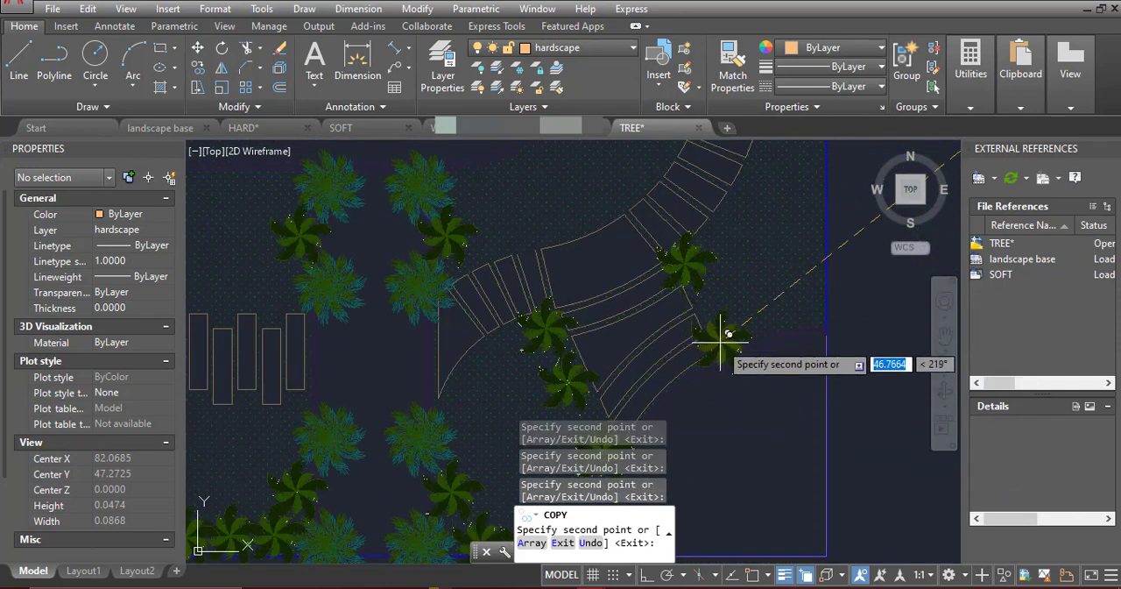
scroll(756, 250, "down", 1)
scroll(648, 373, "up", 3)
scroll(655, 360, "down", 2)
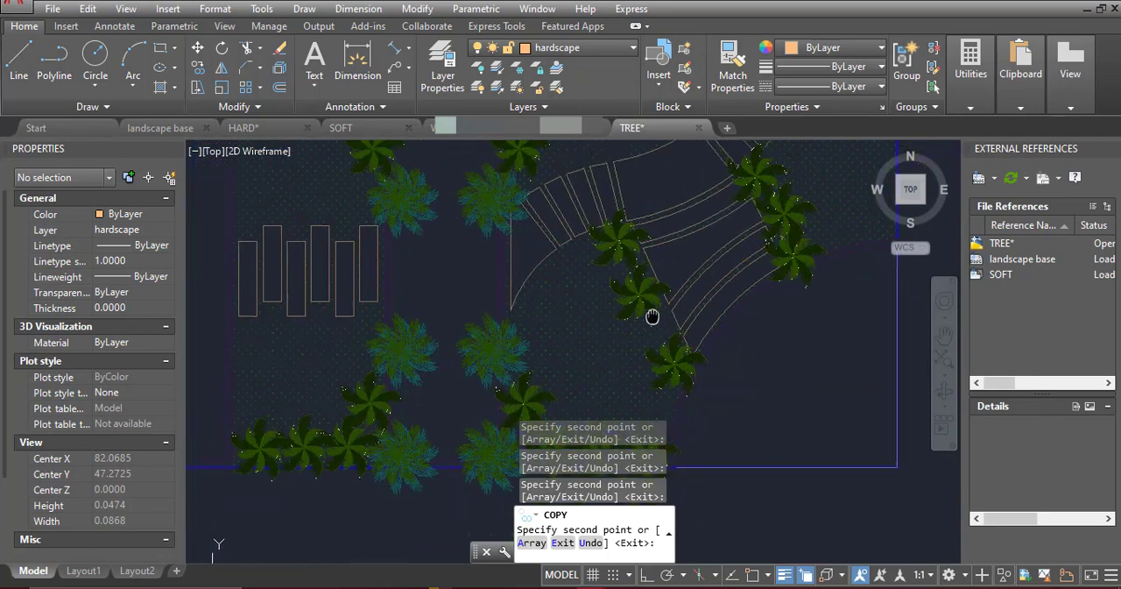
scroll(652, 328, "up", 1)
left_click(655, 330)
key("Return")
key("Escape")
Nudge the palms on the lawn-side edge of the broad curved steps into an evenly spaced row
left_click(600, 248)
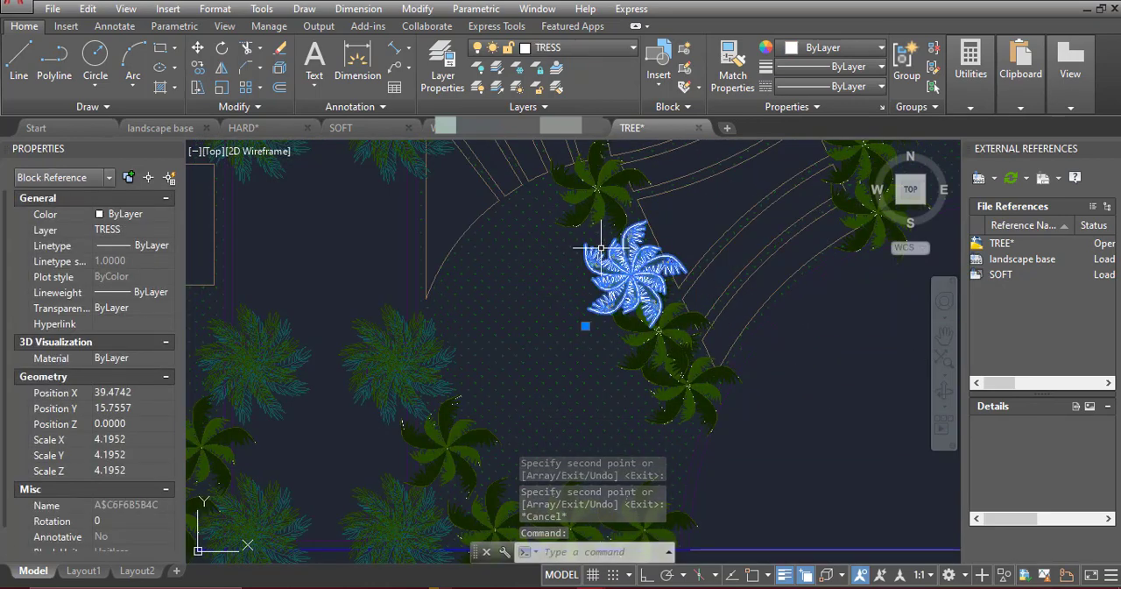
scroll(596, 234, "up", 2)
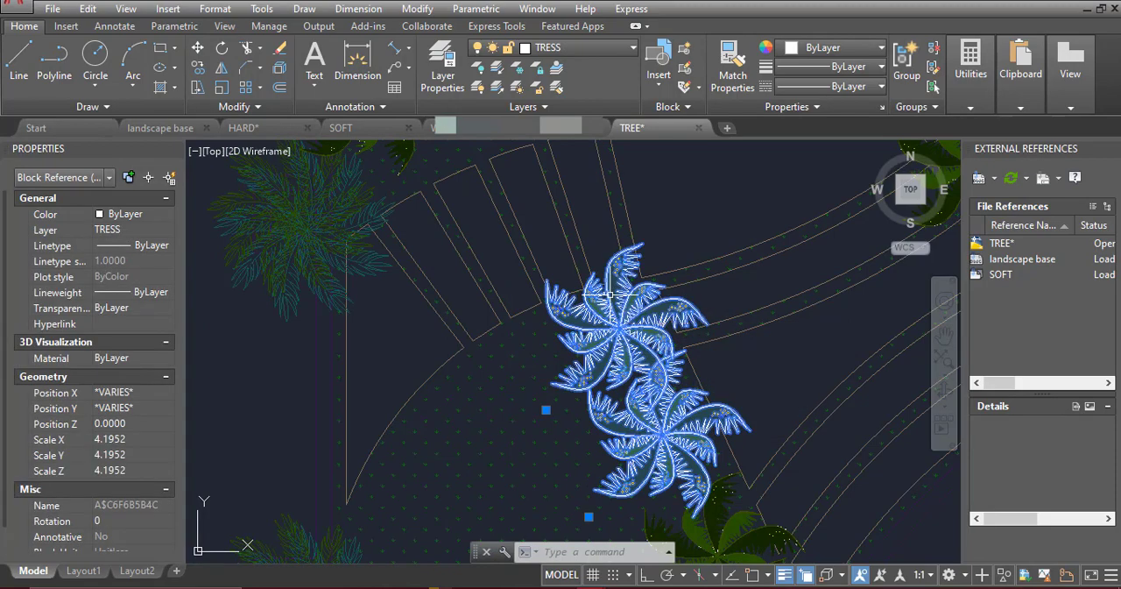
key("Escape")
left_click(623, 321)
left_click(601, 426)
scroll(588, 375, "up", 2)
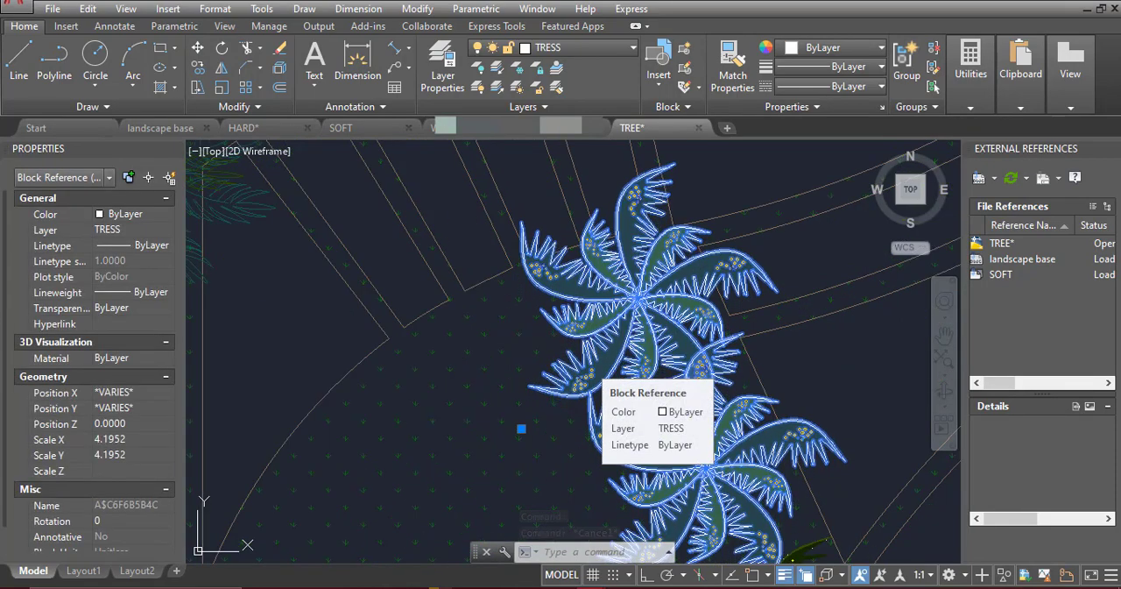
scroll(700, 490, "down", 2)
middle_click_drag(700, 491, 636, 261)
key("Escape")
left_click(671, 370)
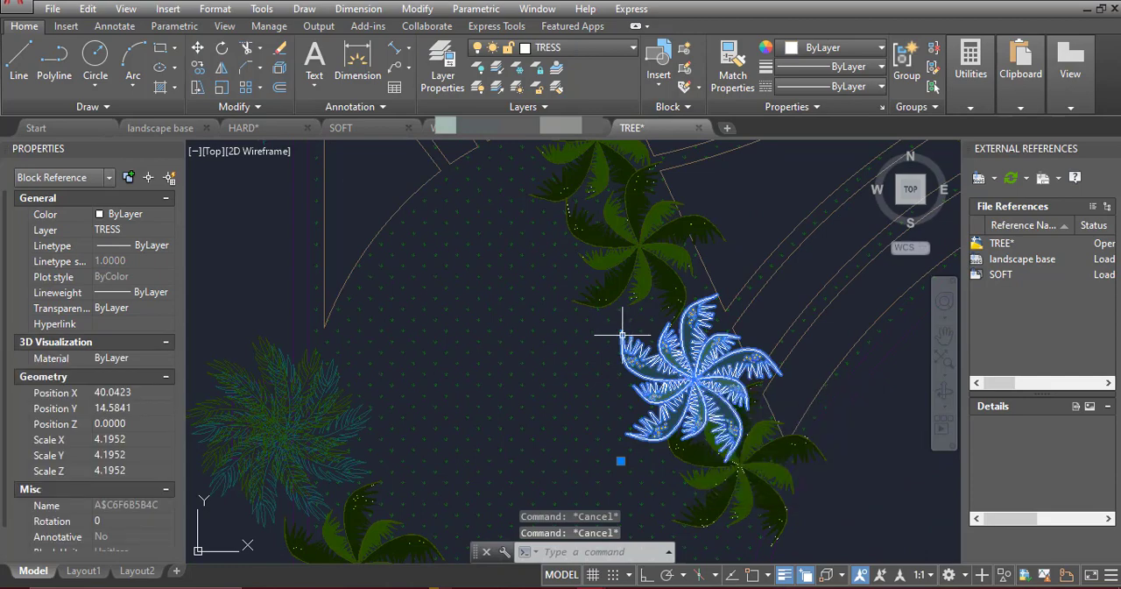
key("ctrl+Up")
key("ctrl+Up")
key("ctrl+Up")
key("ctrl+Up")
key("ctrl+Up")
key("ctrl+Up")
key("ctrl+Up")
key("ctrl+Up")
key("ctrl+Up")
key("ctrl+Up")
key("ctrl+Up")
key("Escape")
Even out the spacing of the three palms on the outer edge of the broad curved steps
scroll(560, 480, "down", 3)
scroll(661, 395, "up", 4)
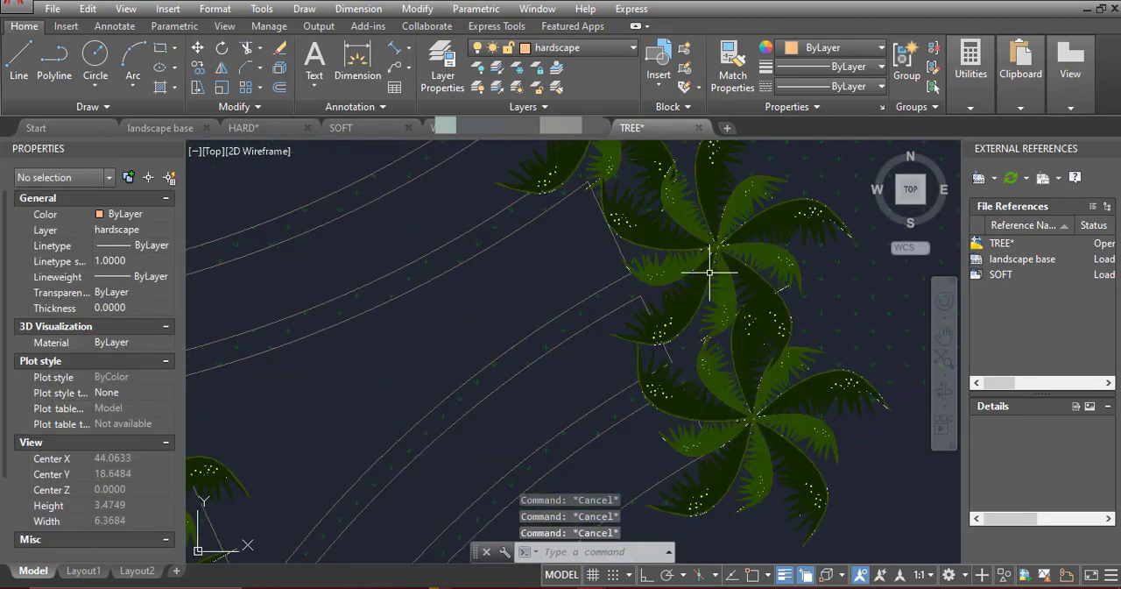
scroll(686, 308, "down", 1)
left_click(689, 305)
key("Escape")
scroll(708, 371, "down", 3)
scroll(670, 394, "up", 2)
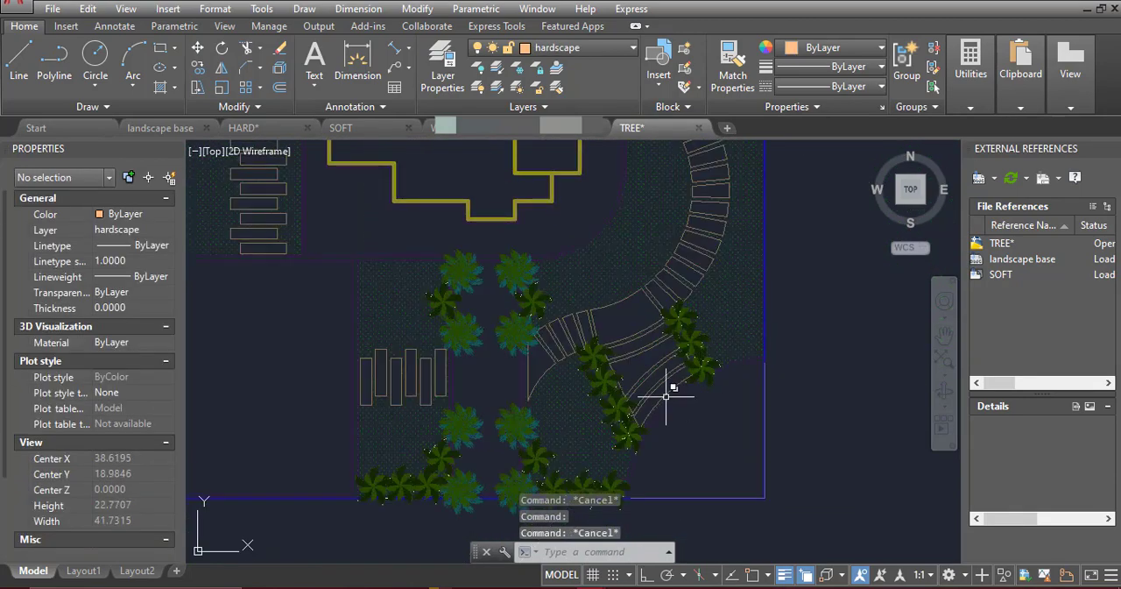
Review the palm placement over the plan, from the bottom entrance to the flower beds and stepping-stone paths
scroll(597, 410, "down", 2)
scroll(596, 410, "up", 2)
scroll(499, 473, "up", 2)
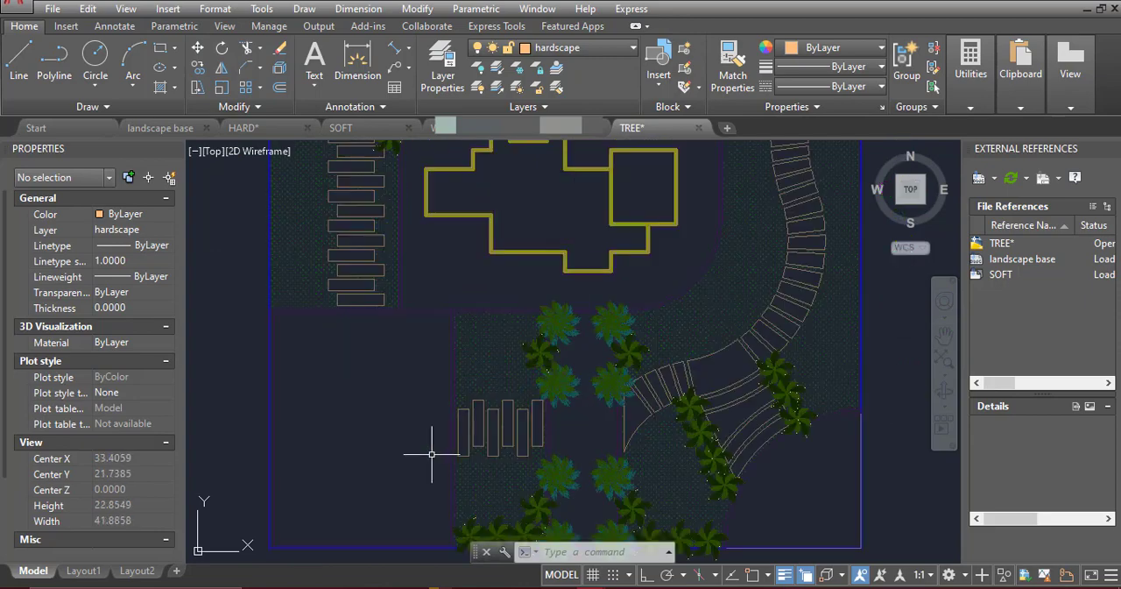
middle_click_drag(532, 417, 599, 341)
scroll(601, 344, "down", 4)
middle_click_drag(644, 326, 639, 408)
middle_click_drag(640, 295, 635, 391)
scroll(513, 242, "up", 2)
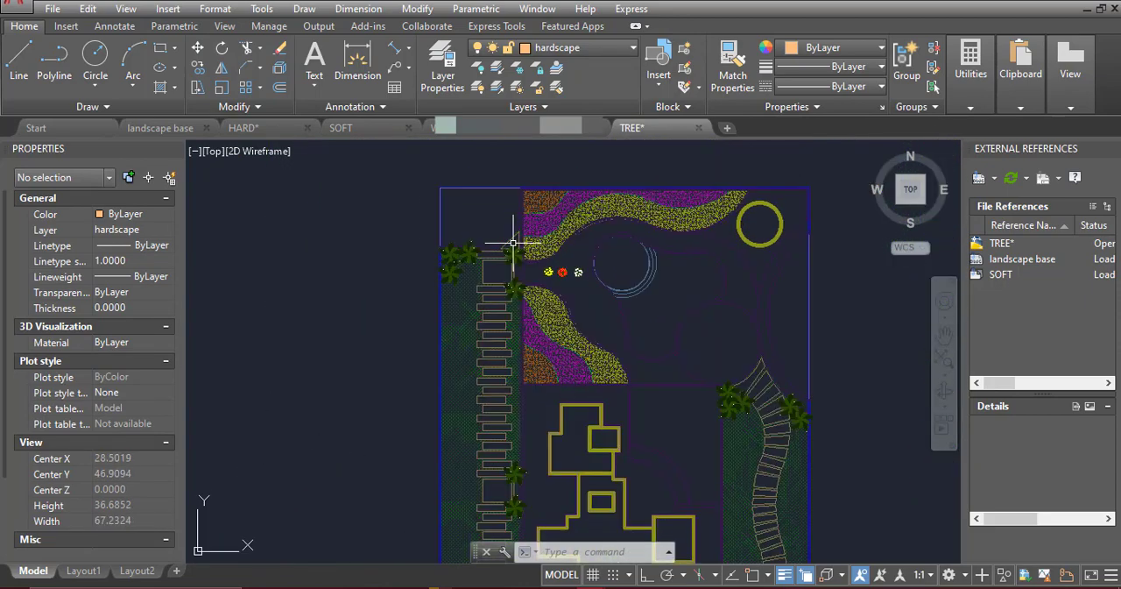
Examine the remaining plant symbols beside the plan, from the flowers and shrubs up to the fruit trees and jasmine
scroll(633, 281, "down", 3)
middle_click_drag(844, 418, 718, 351)
scroll(718, 350, "up", 5)
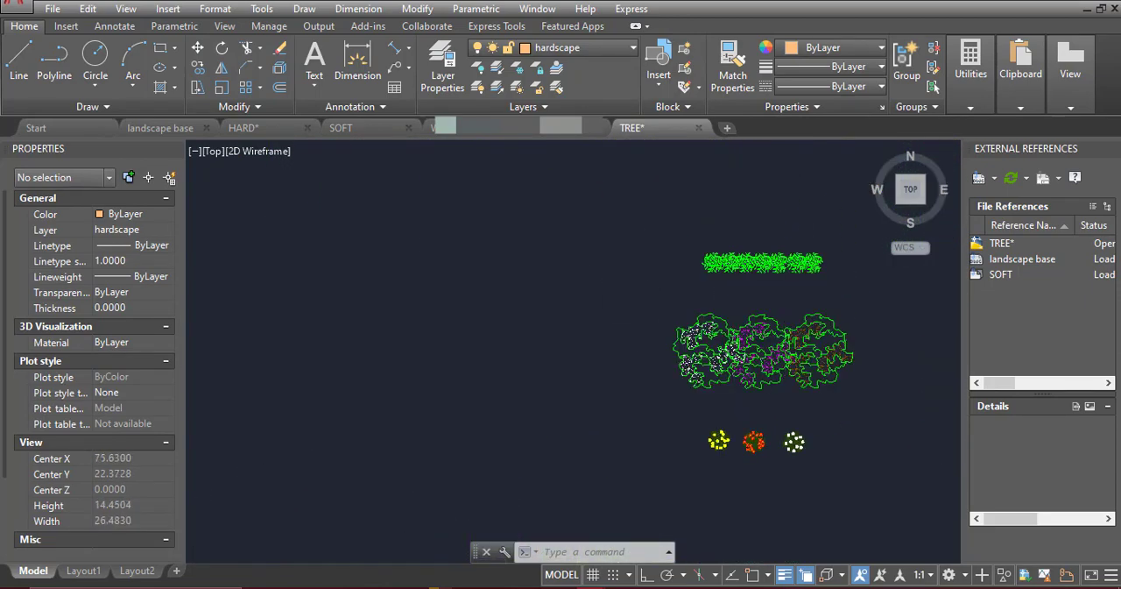
scroll(718, 351, "down", 4)
middle_click_drag(312, 210, 467, 363)
middle_click_drag(880, 389, 803, 280)
scroll(845, 286, "up", 4)
scroll(768, 293, "up", 2)
middle_click_drag(752, 204, 721, 318)
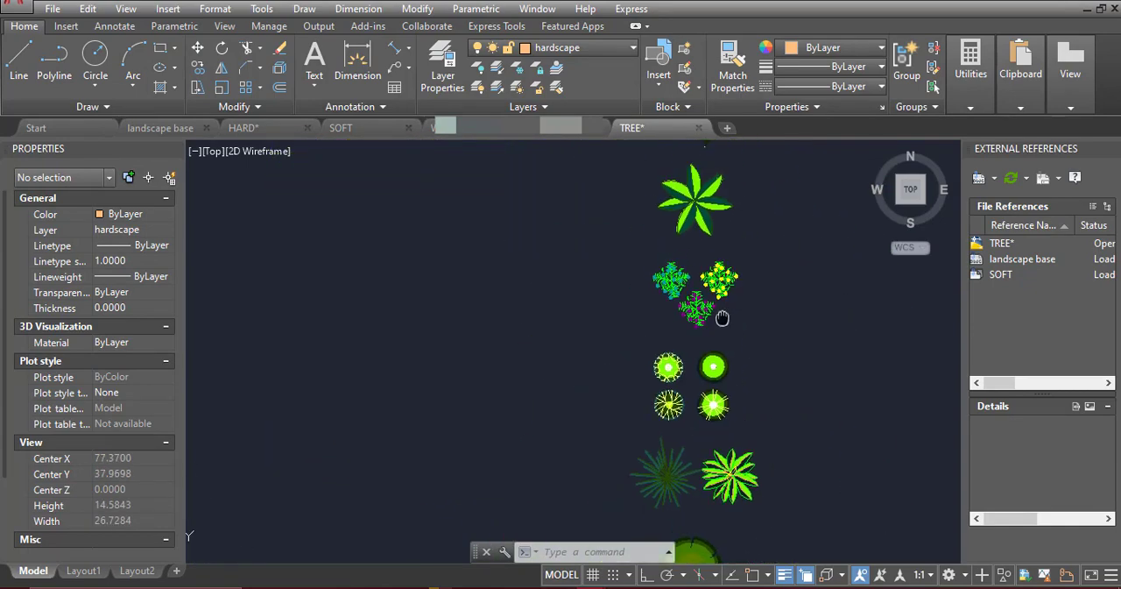
scroll(622, 345, "up", 4)
scroll(561, 421, "down", 2)
scroll(604, 322, "up", 2)
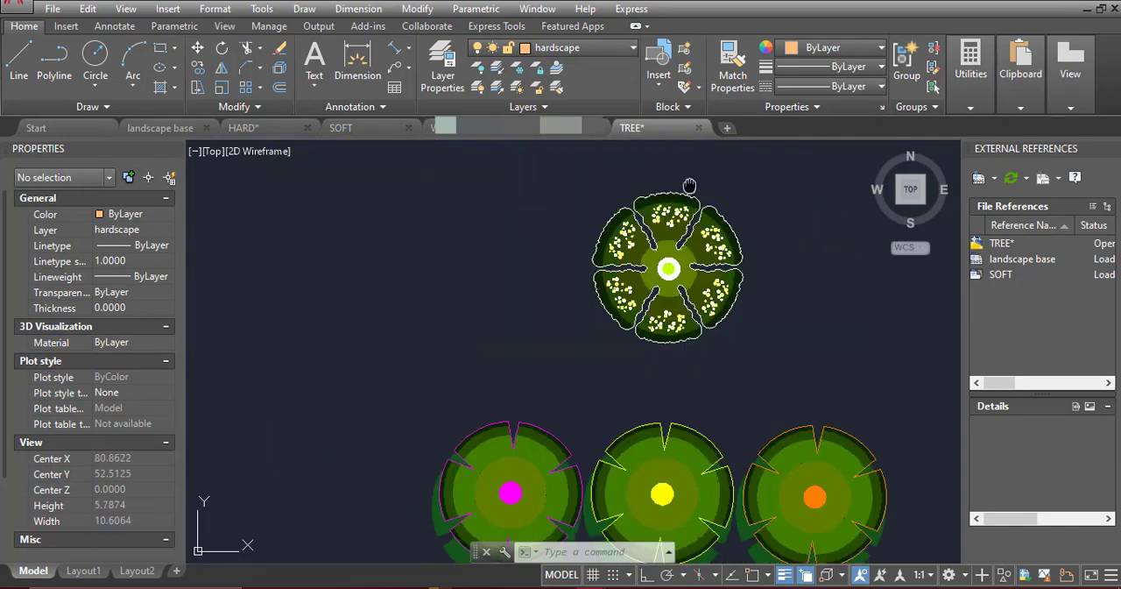
middle_click_drag(691, 183, 691, 408)
Read the plant names in the legend of the WADI MANAKH drawing, from Ravenala and Banana up to Trees and Flowering Trees
left_click(499, 129)
middle_click_drag(568, 337, 563, 482)
middle_click_drag(506, 172, 534, 469)
middle_click_drag(464, 175, 488, 303)
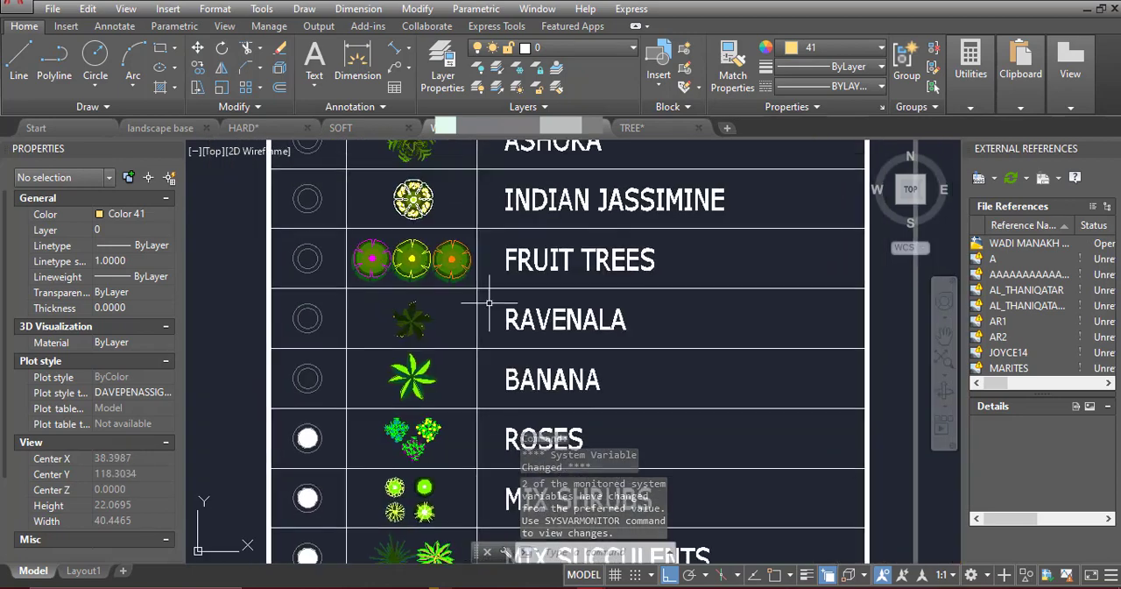
middle_click_drag(462, 199, 472, 263)
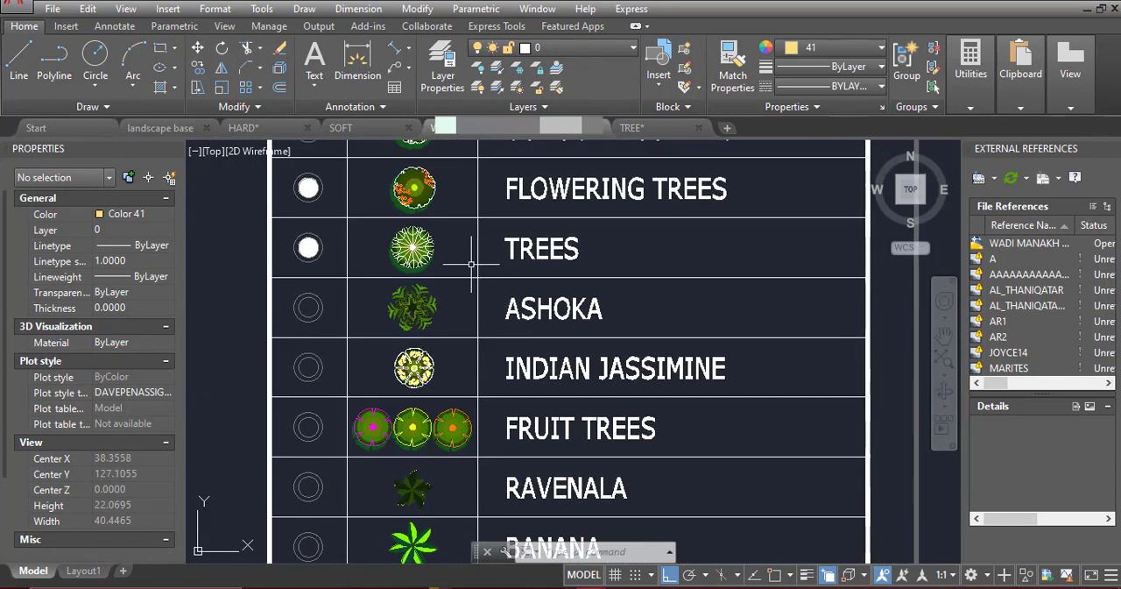
Return to the TREE drawing and copy the round white-outlined green tree to just below the boundary, right of the bottom entrance
left_click(630, 128)
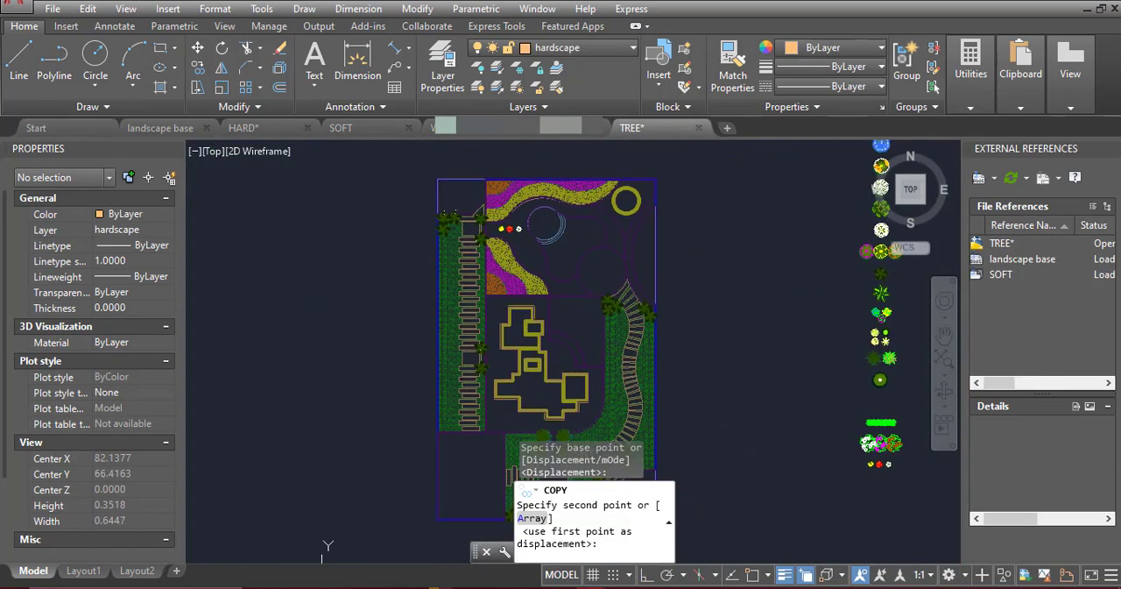
scroll(480, 298, "up", 6)
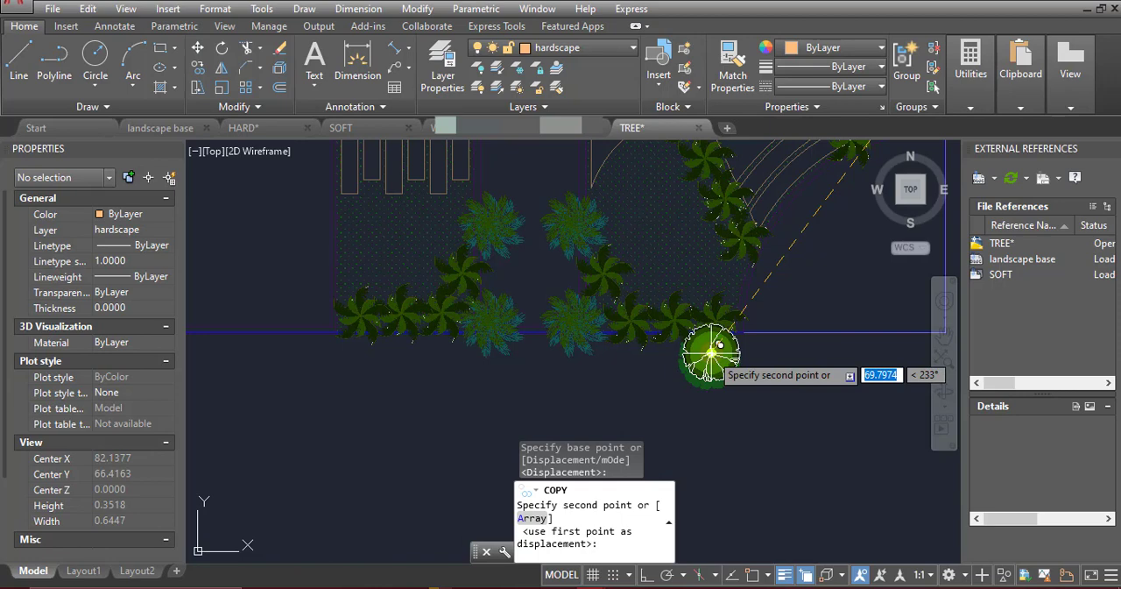
left_click(711, 383)
key("Escape")
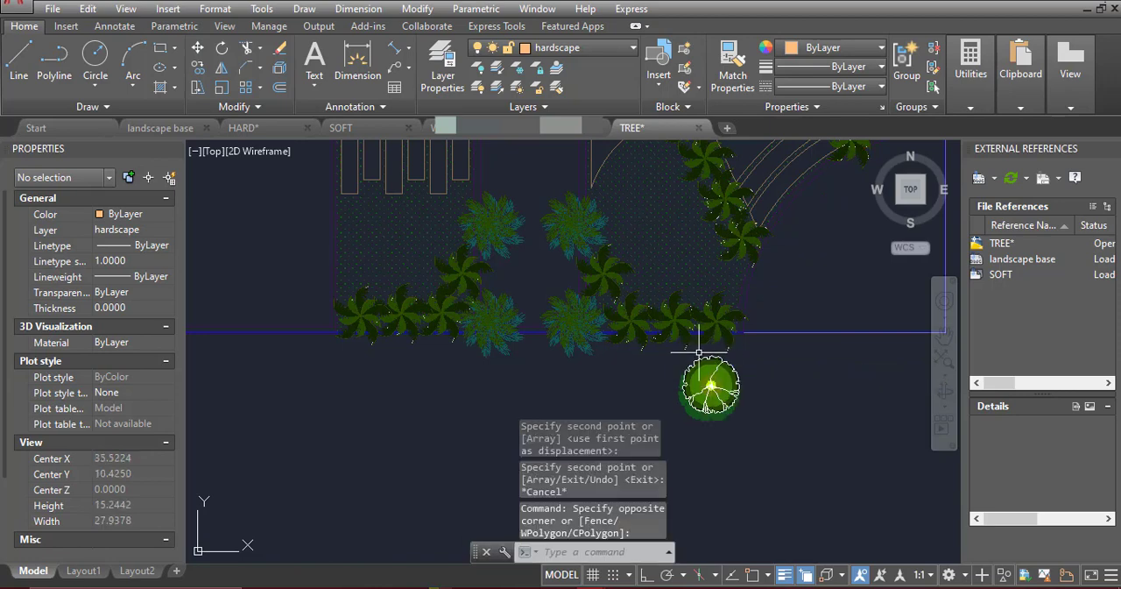
Mirror the round green tree below the boundary about a vertical line through its centre, erasing the original
left_click(741, 402)
left_click(728, 408)
type("mi")
key("Return")
scroll(711, 386, "up", 14)
scroll(770, 415, "up", 8)
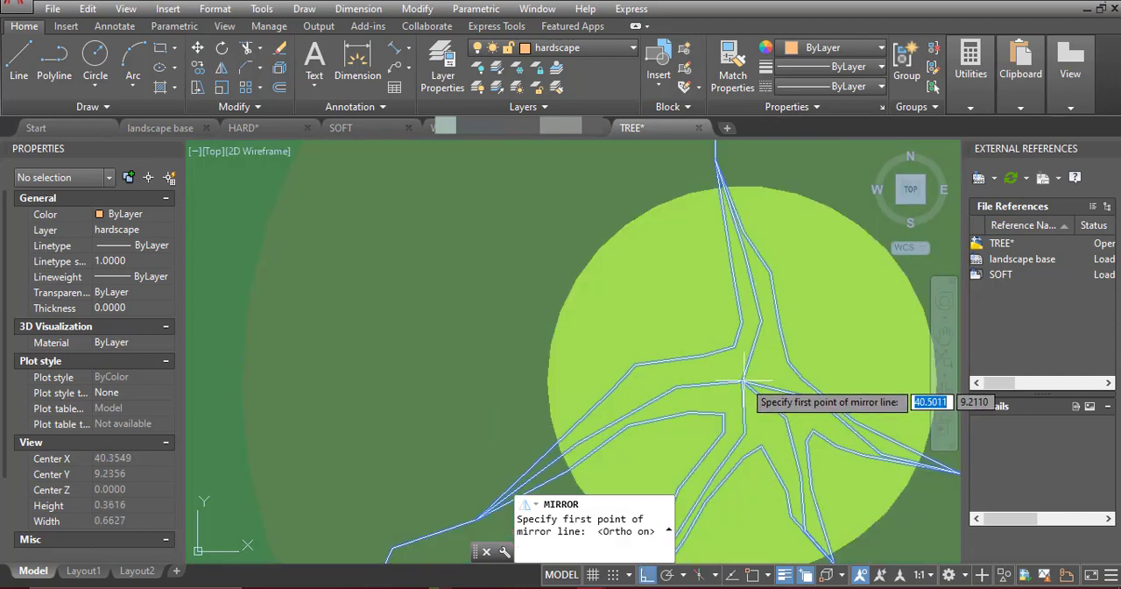
left_click(743, 383)
scroll(743, 383, "down", 15)
left_click(750, 468)
type("Y")
key("Return")
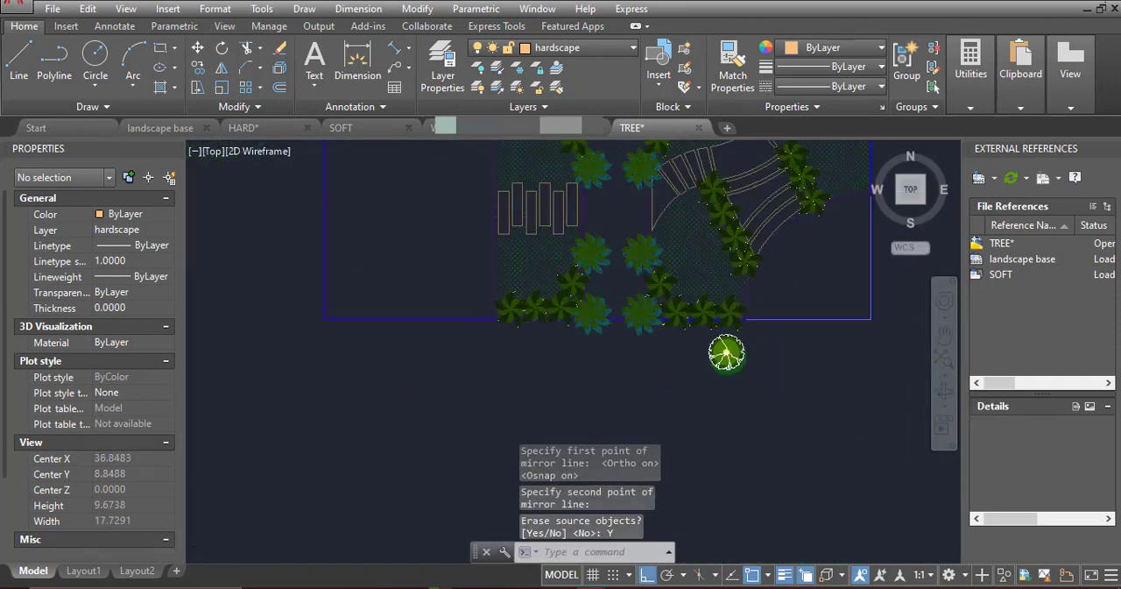
Copy the mirrored tree from its centre to three spots in the planting bed east of the bottom entrance
scroll(723, 360, "down", 2)
scroll(739, 305, "up", 2)
left_click(720, 385)
left_click(198, 68)
scroll(719, 384, "up", 10)
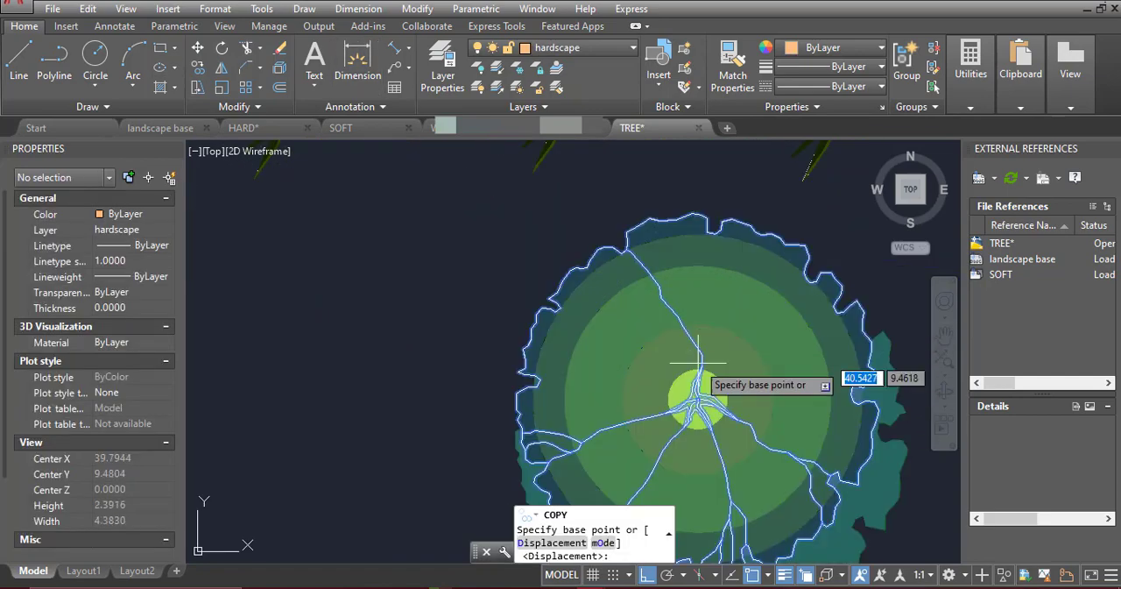
scroll(690, 401, "up", 6)
left_click(726, 386)
scroll(543, 366, "down", 6)
key("F3")
scroll(576, 372, "down", 4)
key("F8")
scroll(442, 289, "down", 4)
middle_click_drag(457, 215, 518, 352)
scroll(644, 283, "up", 3)
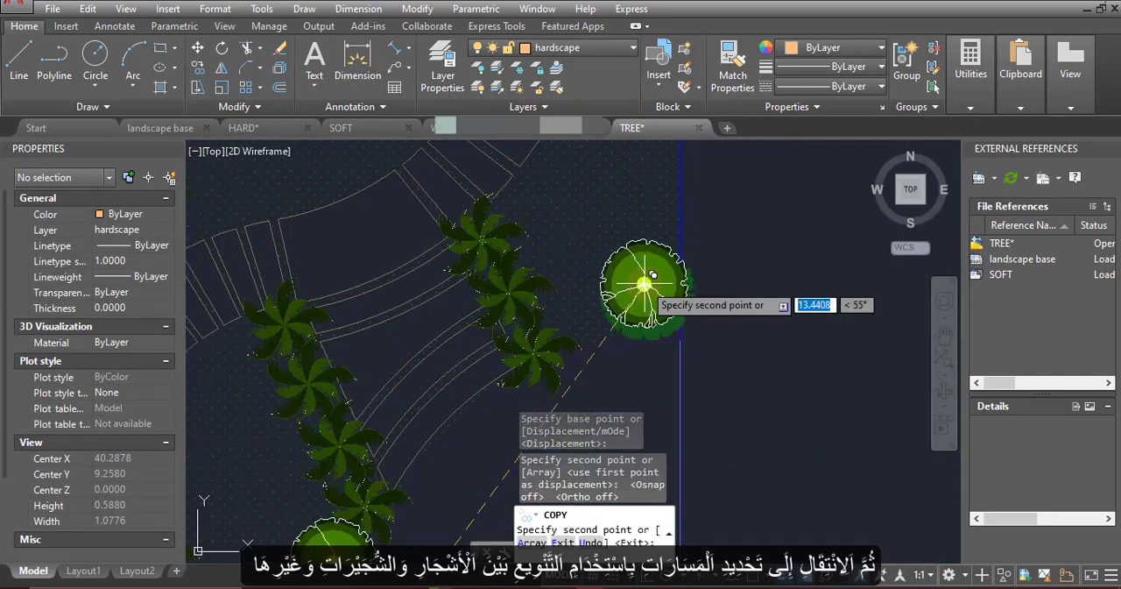
scroll(702, 306, "down", 2)
middle_click_drag(539, 360, 671, 244)
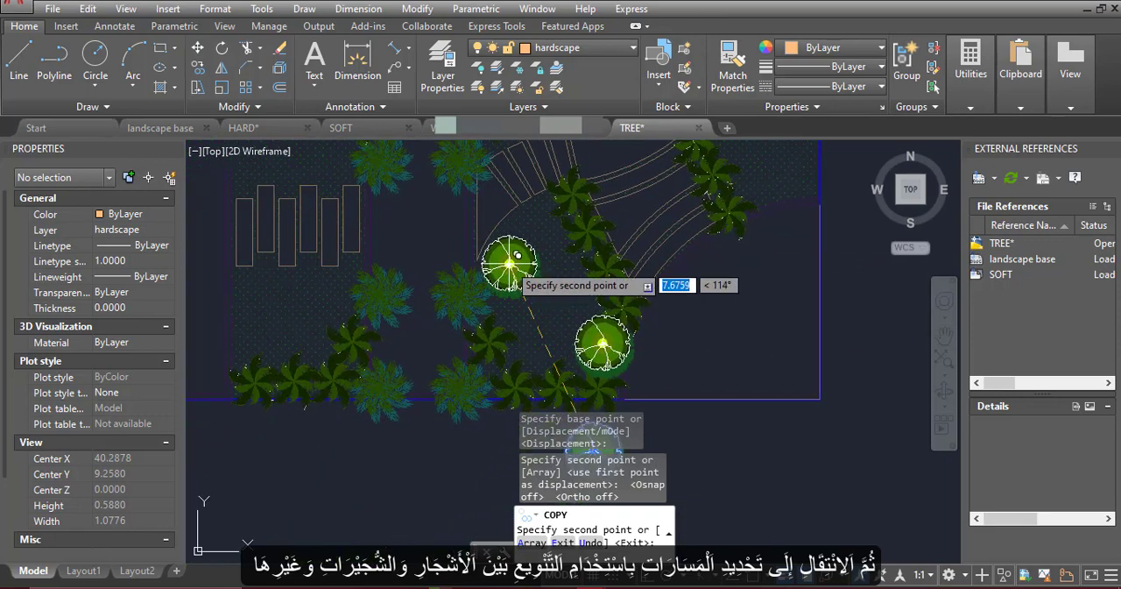
left_click(539, 219)
Place four more copies along the north side of the curved stepping-stone path and two beside the palms near the east boundary
scroll(589, 291, "down", 4)
scroll(631, 252, "up", 4)
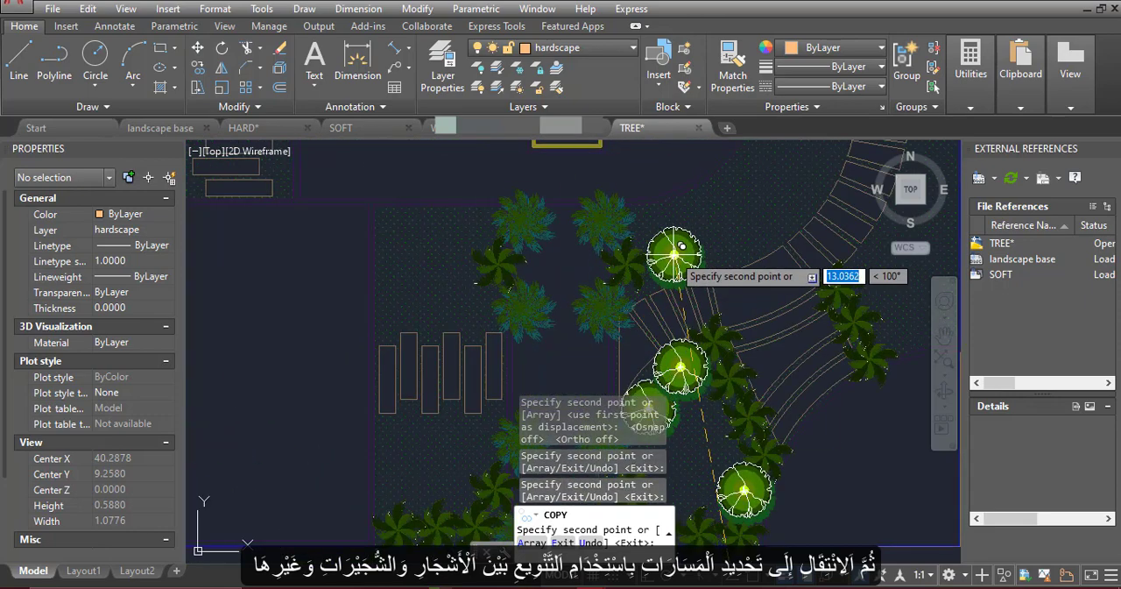
left_click(732, 233)
left_click(790, 205)
middle_click_drag(878, 263, 620, 234)
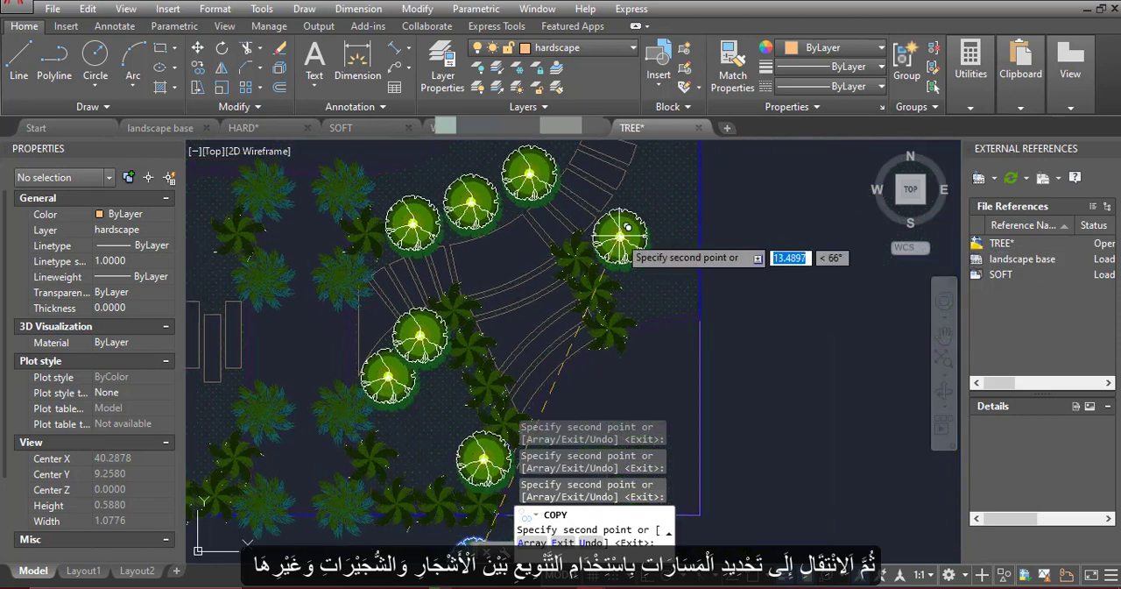
left_click(620, 235)
mouse_move(643, 182)
middle_mouse_down()
mouse_move(613, 265)
mouse_move(601, 176)
middle_mouse_up()
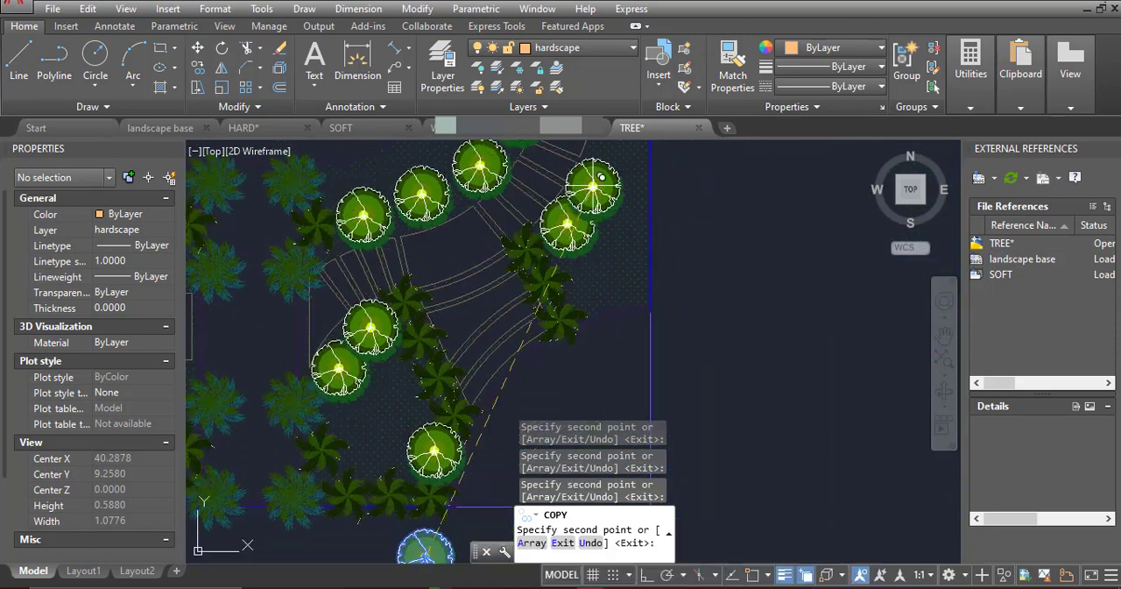
left_click(598, 277)
Place four copies of the tree around the paving strips west of the bottom entrance, two below and two above
scroll(746, 308, "down", 4)
mouse_move(686, 207)
middle_mouse_down()
mouse_move(639, 355)
mouse_move(703, 283)
mouse_move(725, 168)
middle_mouse_up()
scroll(555, 301, "up", 6)
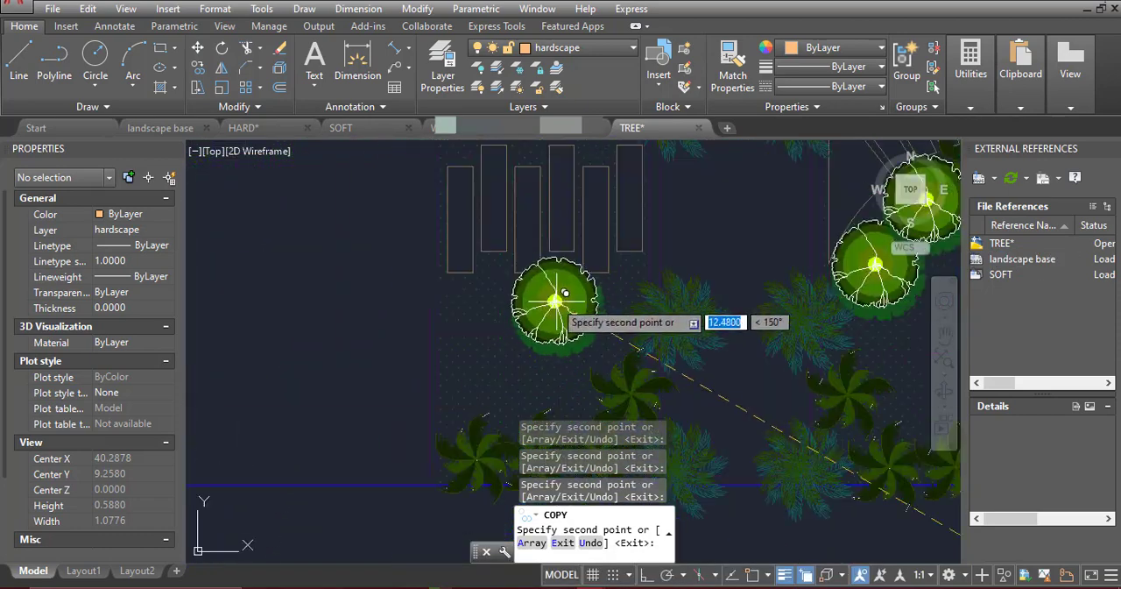
left_click(487, 308)
scroll(510, 494, "down", 3)
scroll(504, 274, "up", 3)
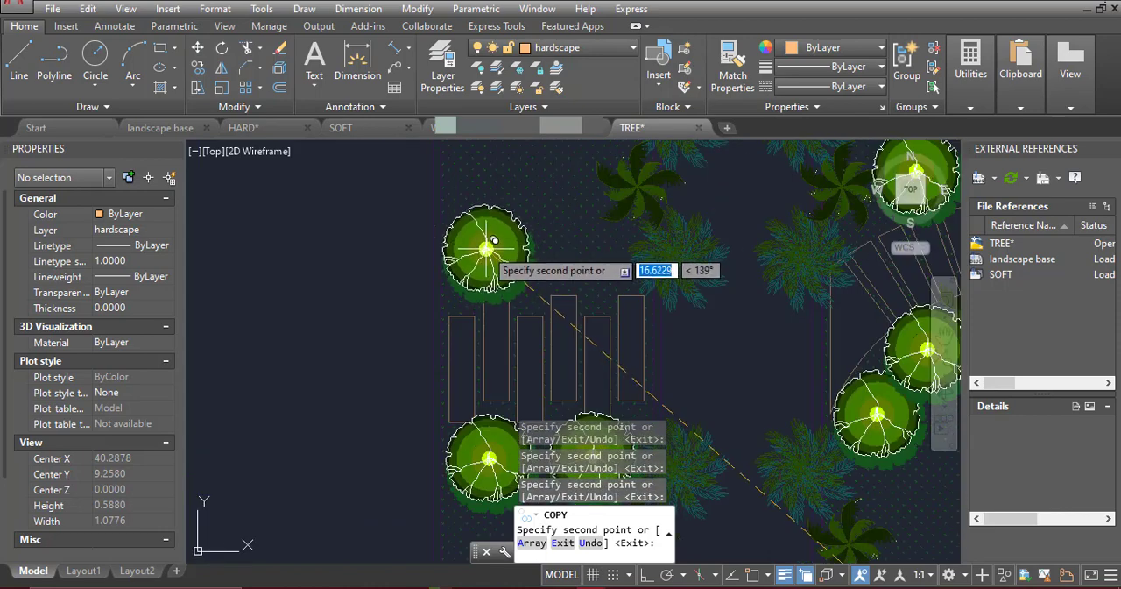
left_click(585, 246)
Place two copies of the tree along the west boundary, across the stepping-stone path from the two lower palms
scroll(555, 296, "down", 5)
middle_click_drag(734, 189, 734, 385)
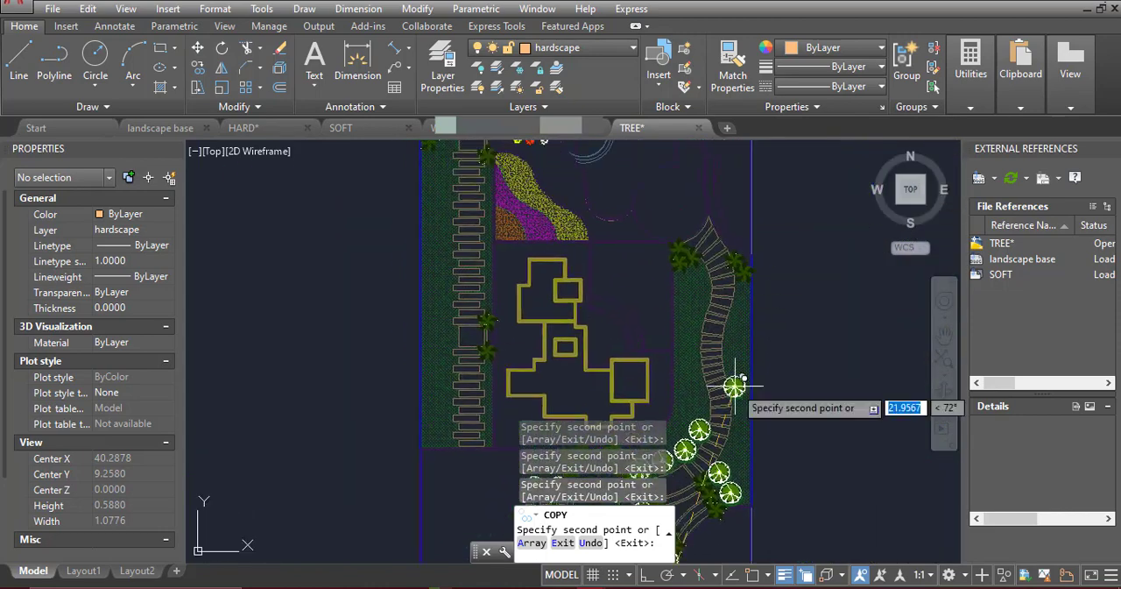
middle_click_drag(526, 287, 560, 235)
scroll(463, 265, "up", 4)
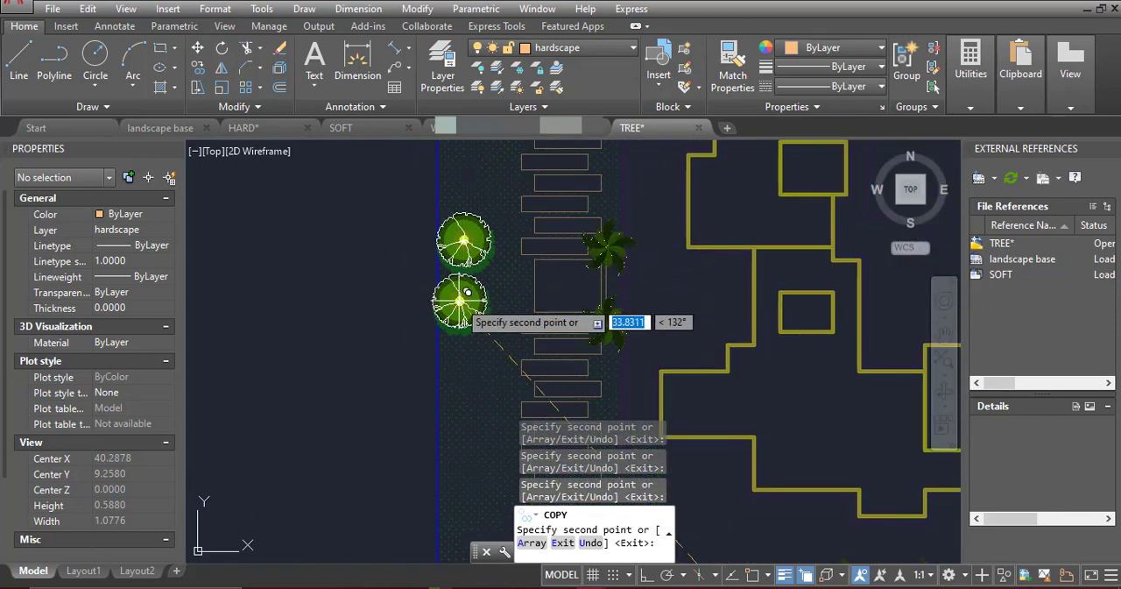
left_click(482, 301)
scroll(481, 388, "down", 4)
scroll(476, 263, "up", 4)
Place four copies along the north end of the winding east path, two on each side below the palms, and end the copying
middle_click_drag(493, 349, 513, 255)
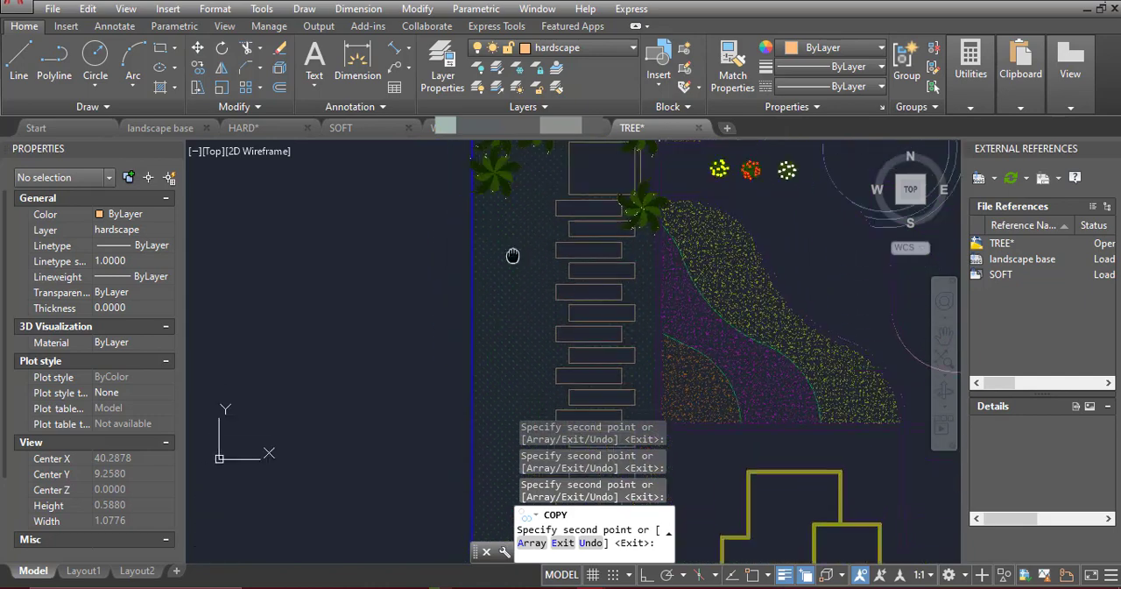
scroll(493, 256, "down", 5)
middle_click_drag(657, 334, 584, 277)
scroll(573, 275, "up", 3)
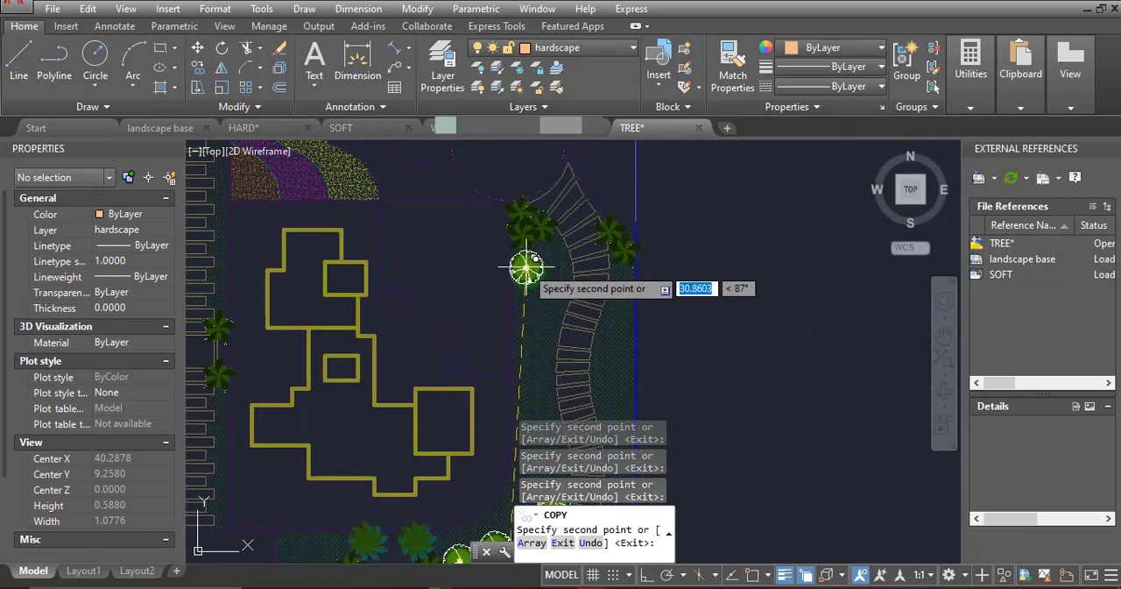
scroll(618, 281, "up", 2)
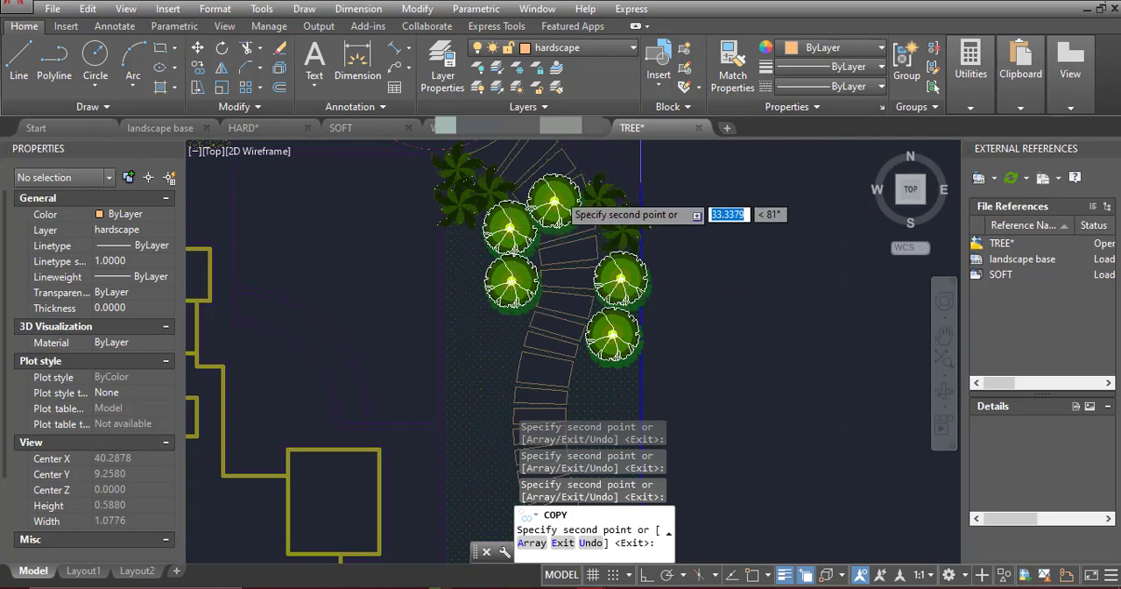
scroll(475, 388, "down", 4)
scroll(596, 300, "down", 4)
key("Escape")
Check the legend drawing, then mirror the red-dotted tree symbol in TREE about a vertical line through its centre, erasing the original
scroll(634, 164, "up", 3)
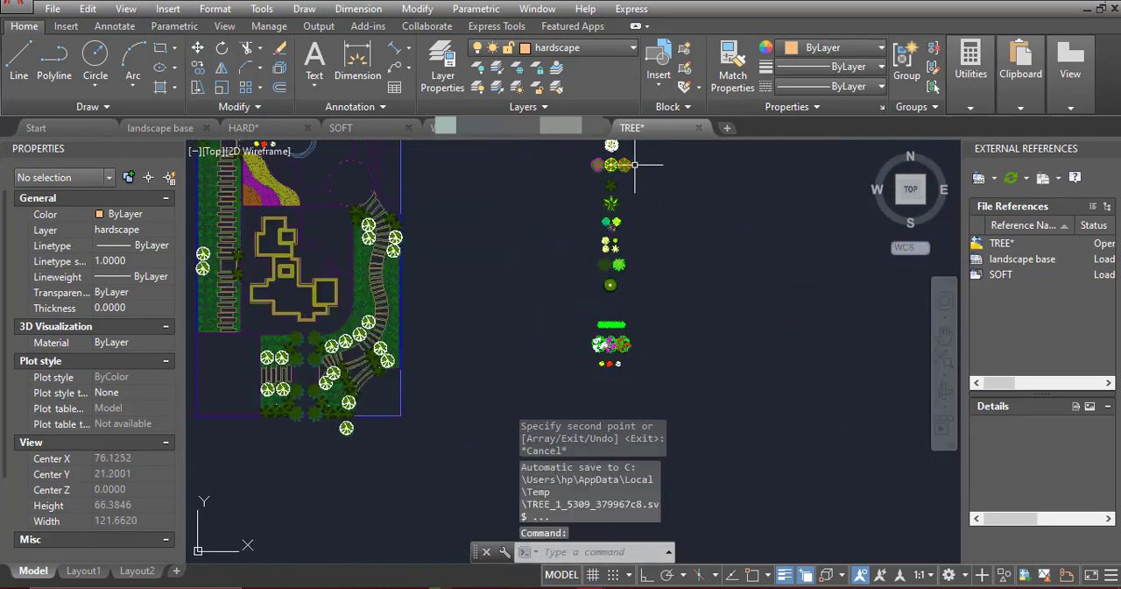
scroll(634, 164, "up", 5)
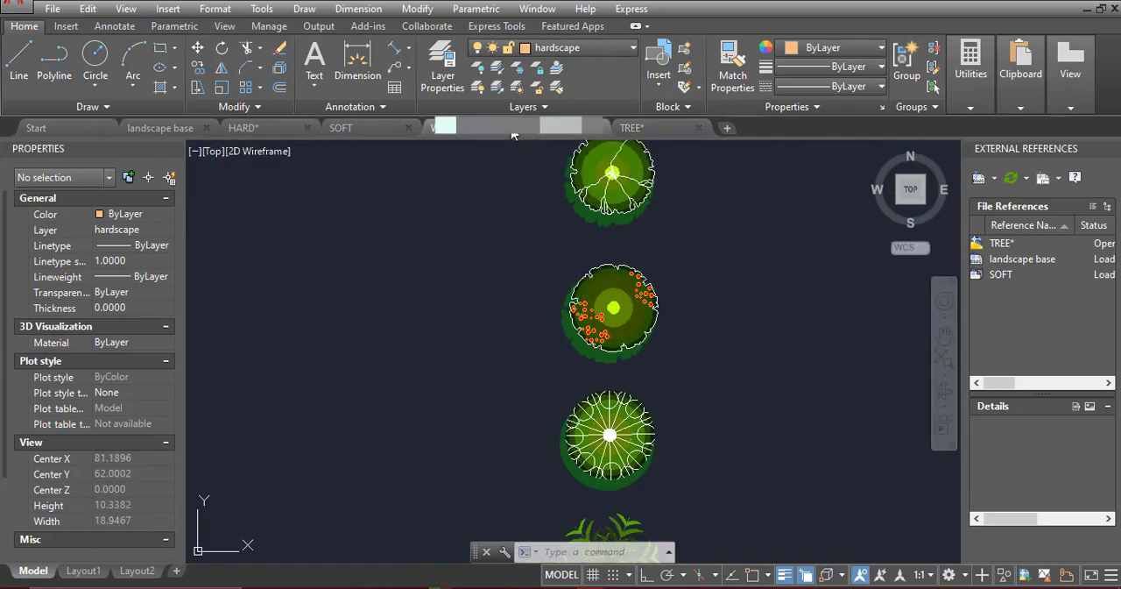
left_click(512, 131)
left_click(656, 130)
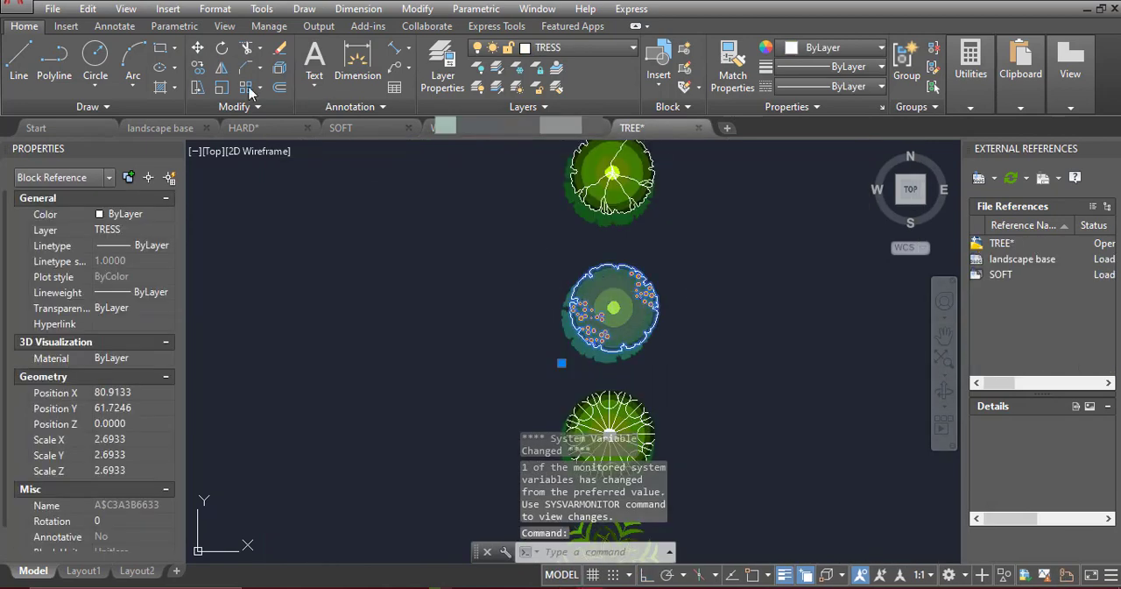
left_click(221, 68)
scroll(613, 312, "up", 3)
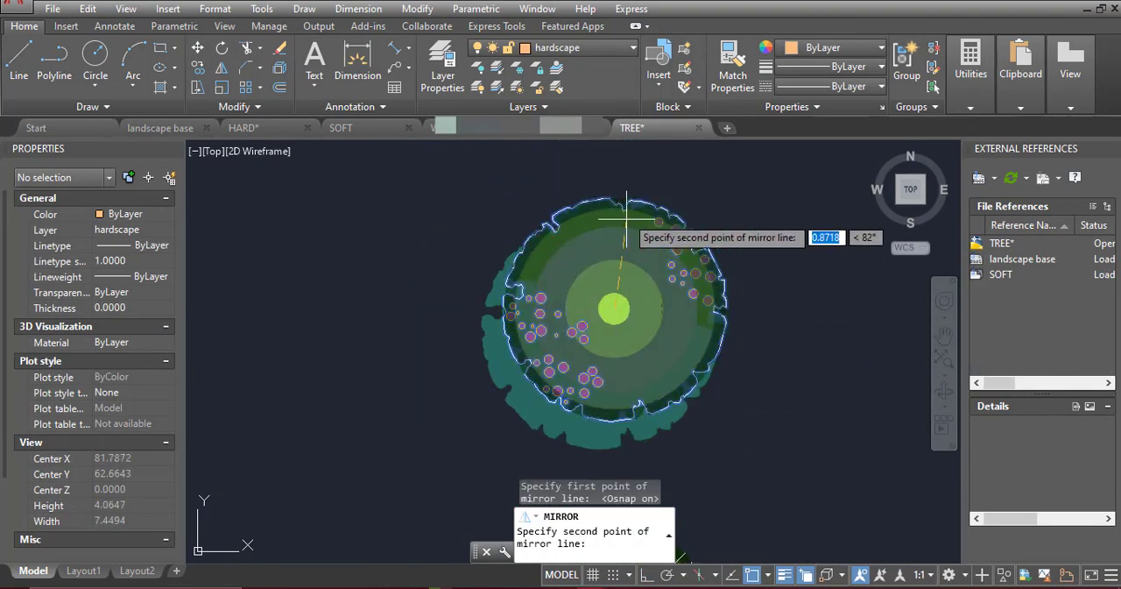
left_click(648, 219)
Copy the mirrored red-dotted tree from its centre to just below the green trees at the paving strips west of the entrance
left_click(581, 219)
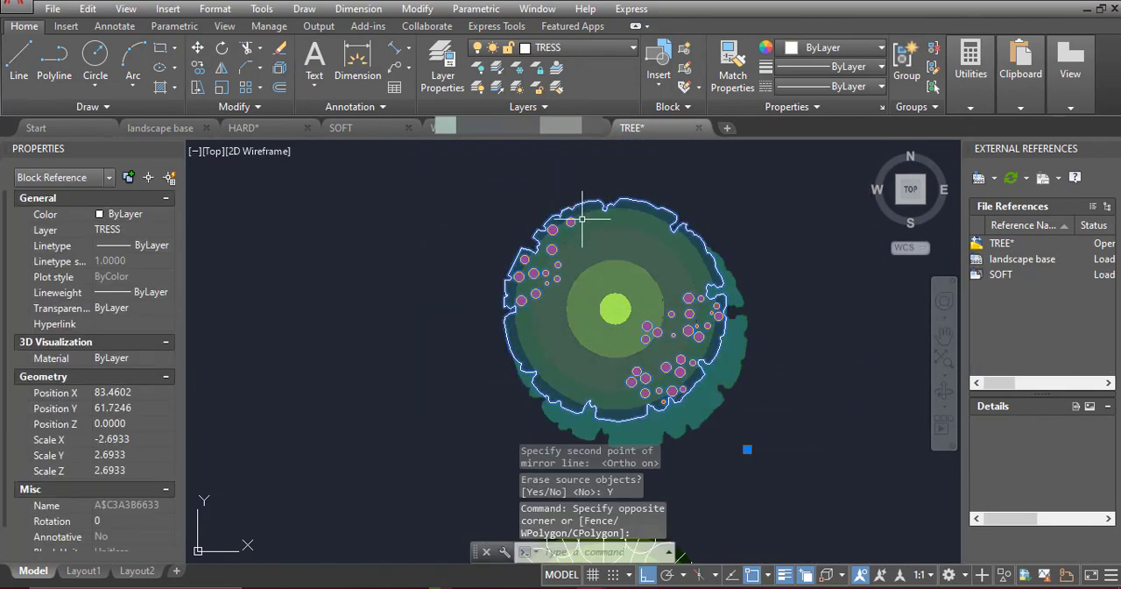
left_click(198, 69)
scroll(698, 269, "up", 2)
left_click(565, 333)
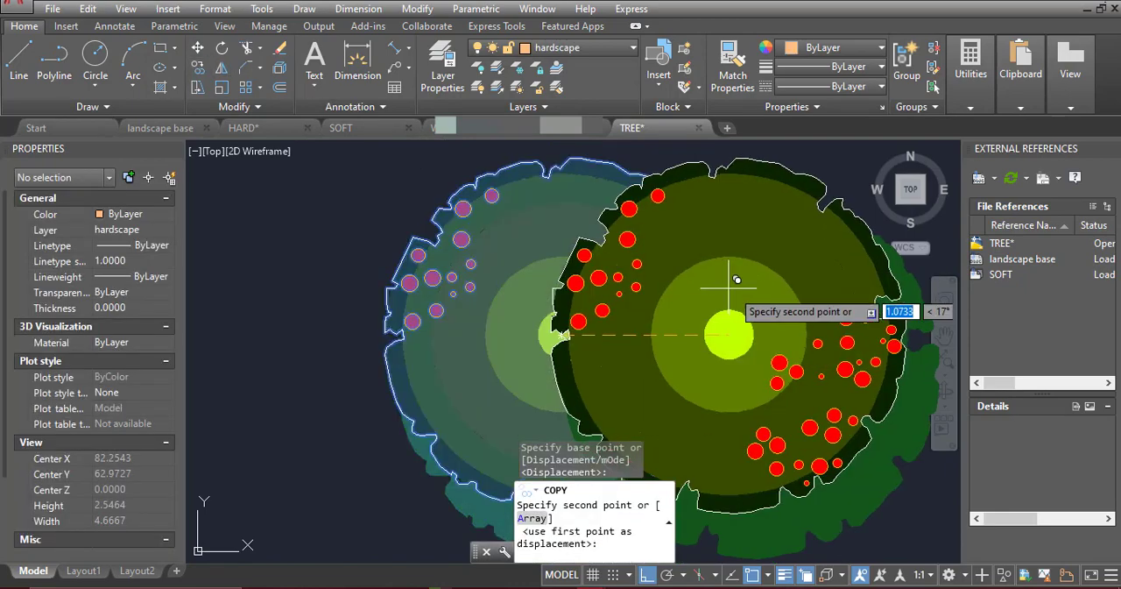
key("F8")
scroll(719, 241, "down", 6)
scroll(723, 239, "down", 7)
middle_click_drag(551, 342, 740, 195)
scroll(674, 302, "up", 6)
key("F3")
scroll(675, 208, "down", 5)
scroll(558, 372, "up", 4)
scroll(616, 347, "up", 2)
left_click(616, 357)
Place a red-dotted tree above the same paving strips and two along the west boundary, south of the green trees
scroll(616, 357, "down", 4)
middle_click_drag(637, 162, 648, 345)
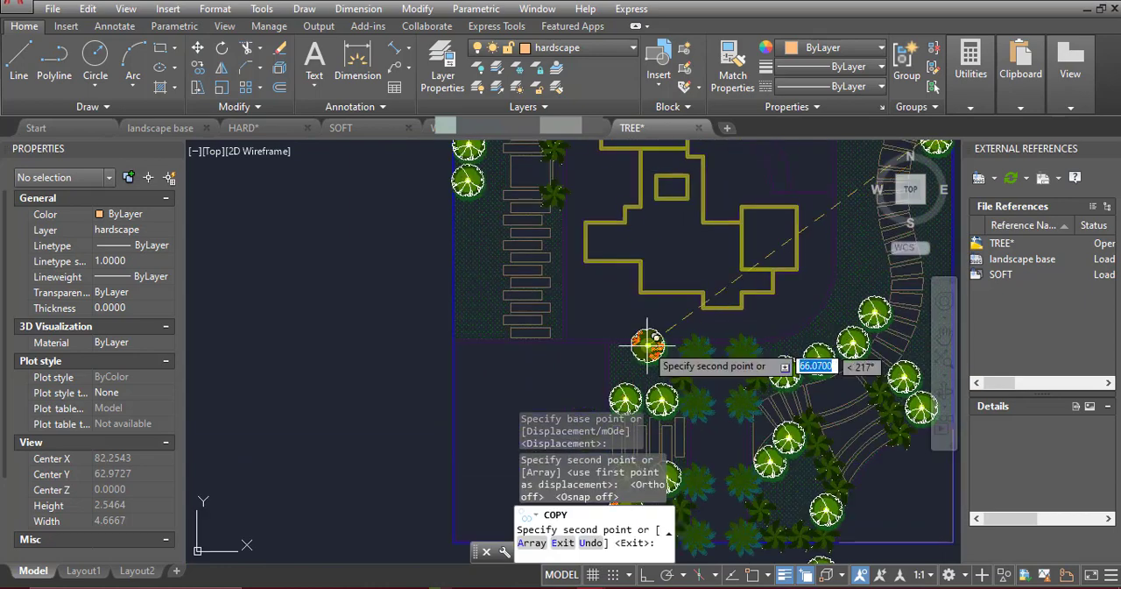
scroll(648, 347, "up", 3)
left_click(599, 383)
scroll(739, 246, "down", 4)
middle_click_drag(751, 263, 893, 338)
scroll(751, 200, "up", 2)
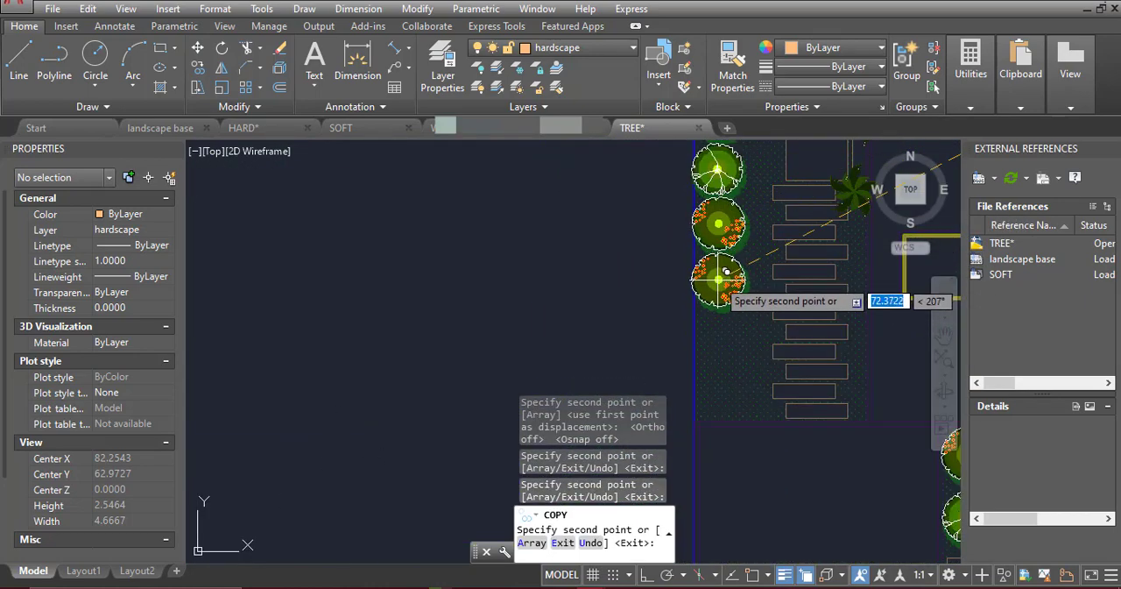
left_click(718, 279)
Place two red-dotted trees below the upper west palms and two north of the green trees, and end the copying
scroll(718, 278, "down", 4)
middle_click_drag(720, 174, 716, 302)
scroll(711, 198, "up", 4)
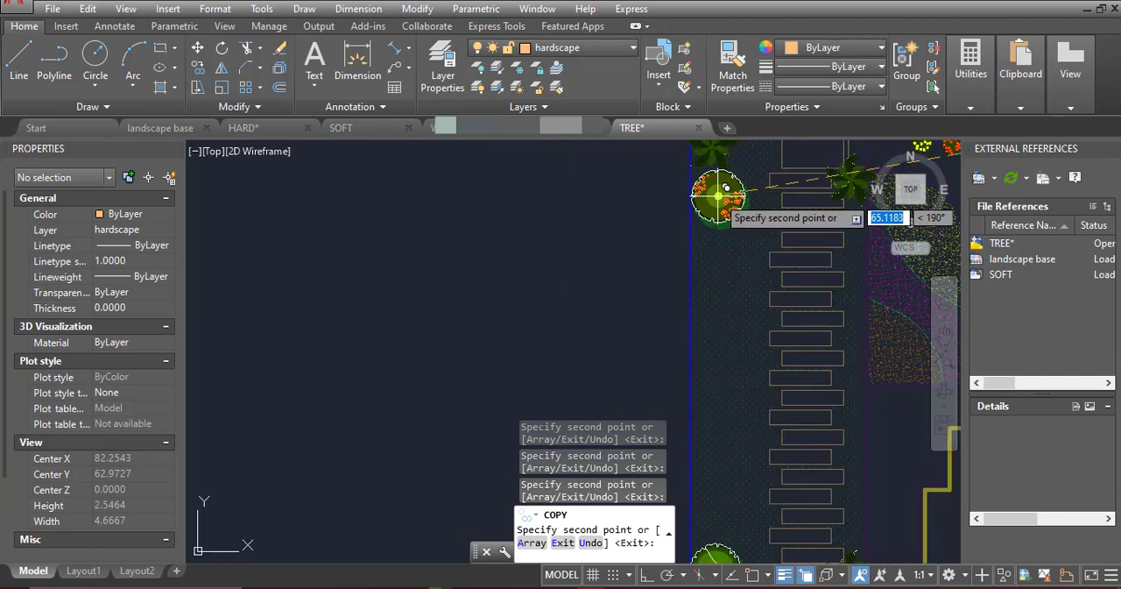
middle_click_drag(739, 486, 718, 313)
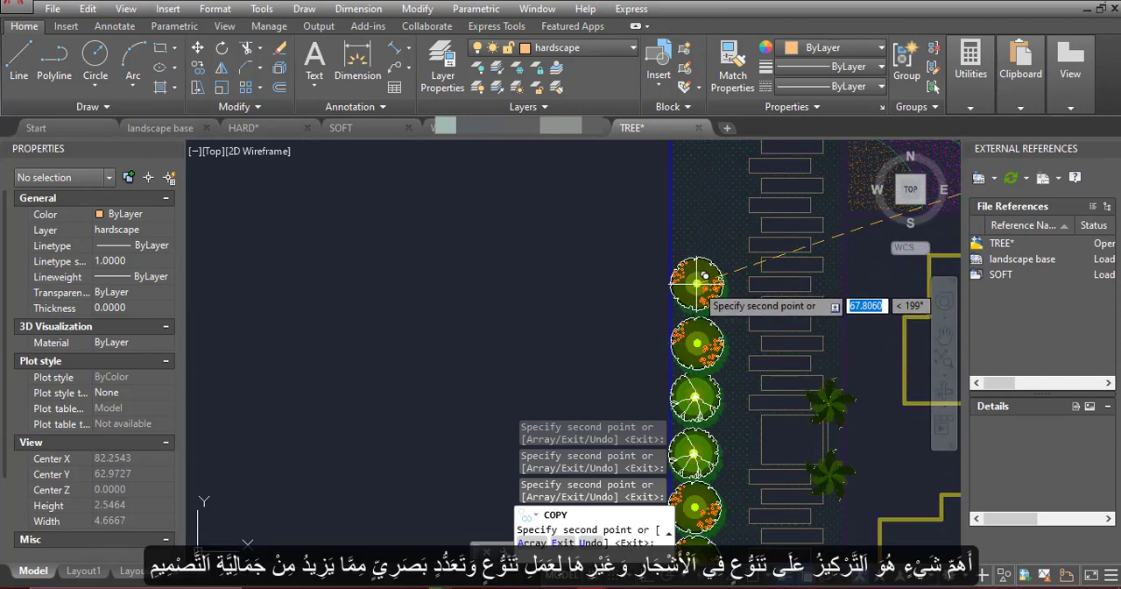
key("Escape")
Erase the stray block overlapping the row of trees along the west boundary
left_click(723, 375)
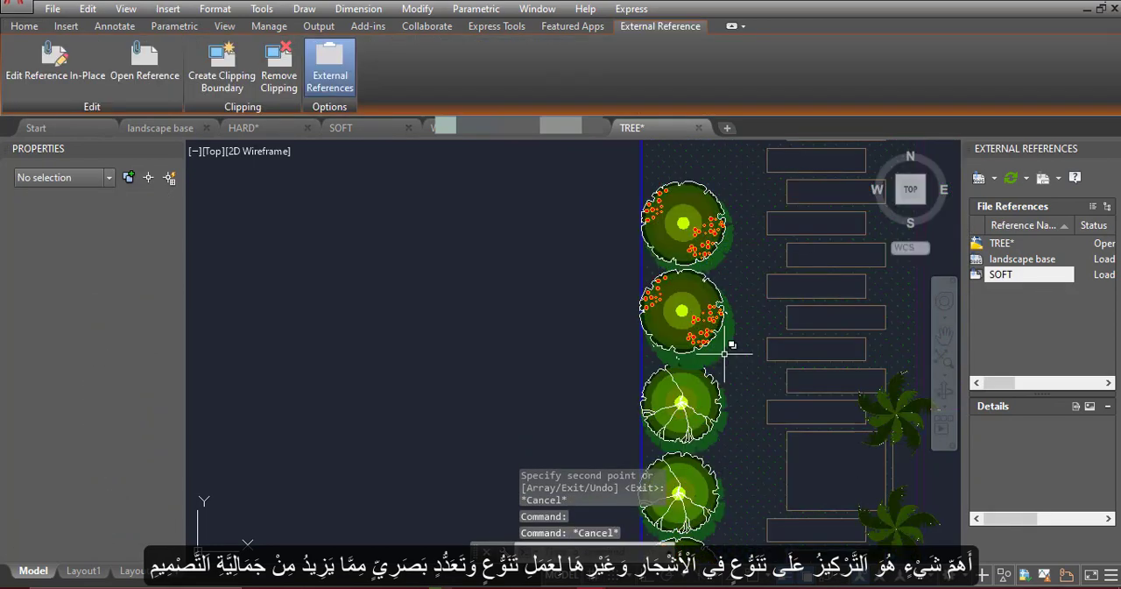
left_click(796, 418)
key("Delete")
middle_click_drag(705, 264, 723, 213)
scroll(723, 213, "down", 4)
scroll(721, 250, "up", 4)
left_click(721, 259)
key("Escape")
scroll(643, 282, "down", 4)
scroll(657, 283, "up", 4)
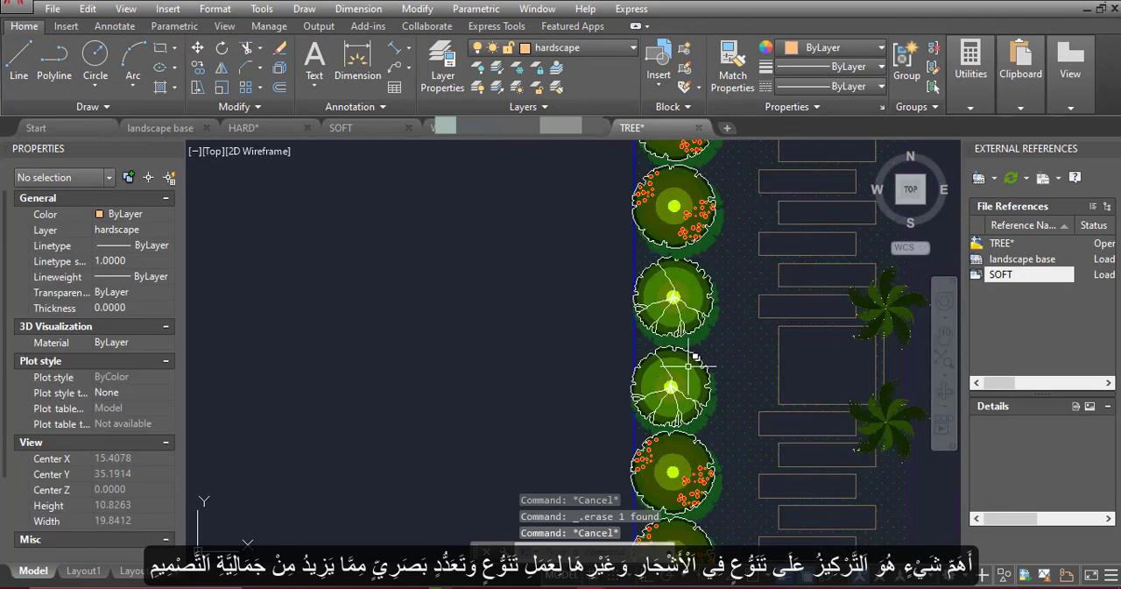
Nudge the lower of the two green trees on the west boundary slightly north
left_click(699, 359)
left_click(760, 408)
type("pu")
key("Escape")
left_click(689, 354)
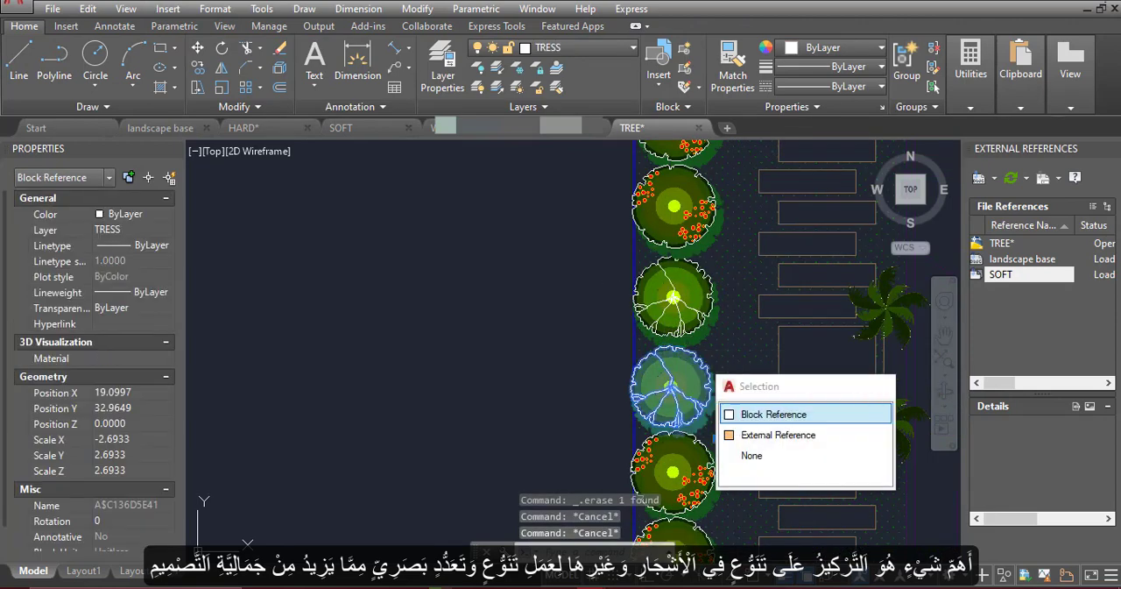
key("Escape")
Bring both green trees on the west boundary to the front of the draw order and nudge the upper one slightly north
left_click(700, 268)
left_click(689, 348)
right_click(689, 349)
mouse_move(776, 400)
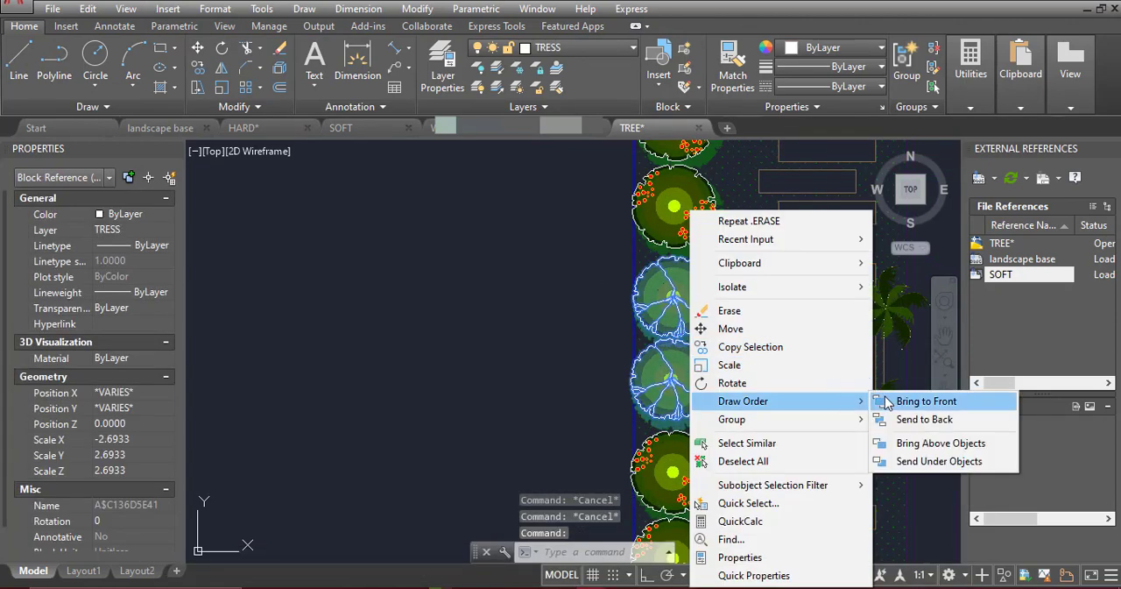
left_click(888, 401)
key("Escape")
left_click(677, 299)
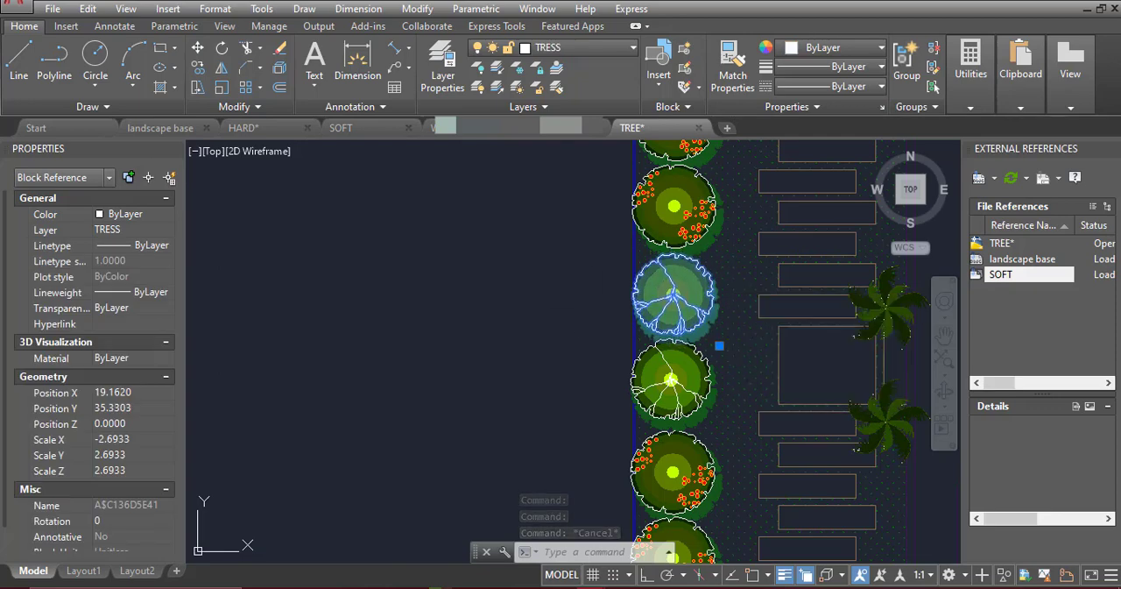
key("Escape")
Copy the yellow-dotted shrub from the legend to just south of the middle palm pair beside the west stepping path
scroll(575, 313, "down", 5)
middle_click_drag(755, 306, 593, 416)
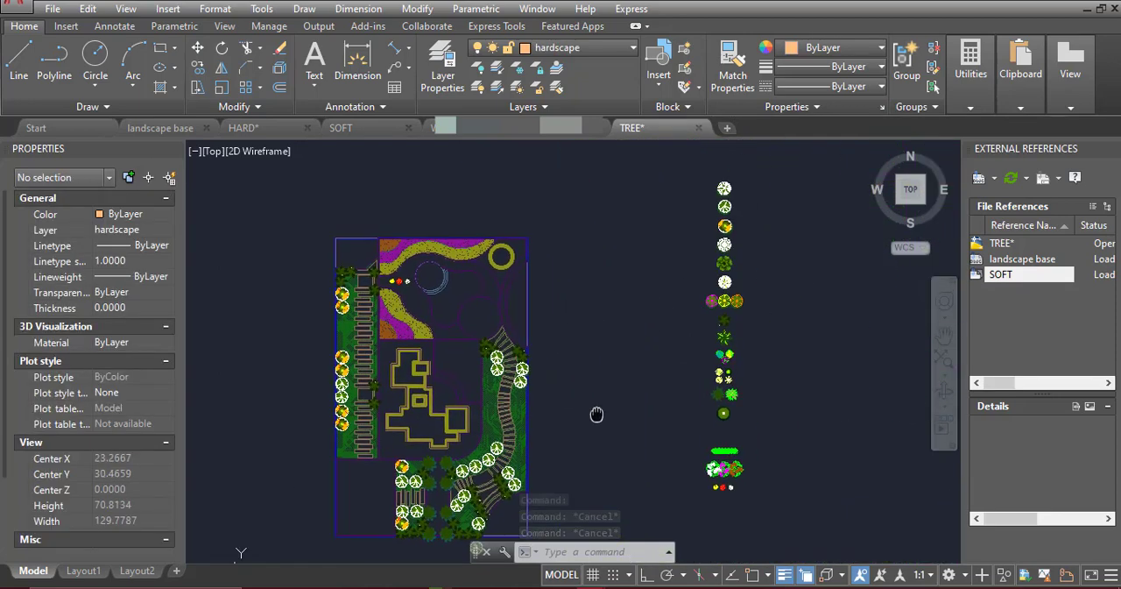
scroll(745, 342, "up", 6)
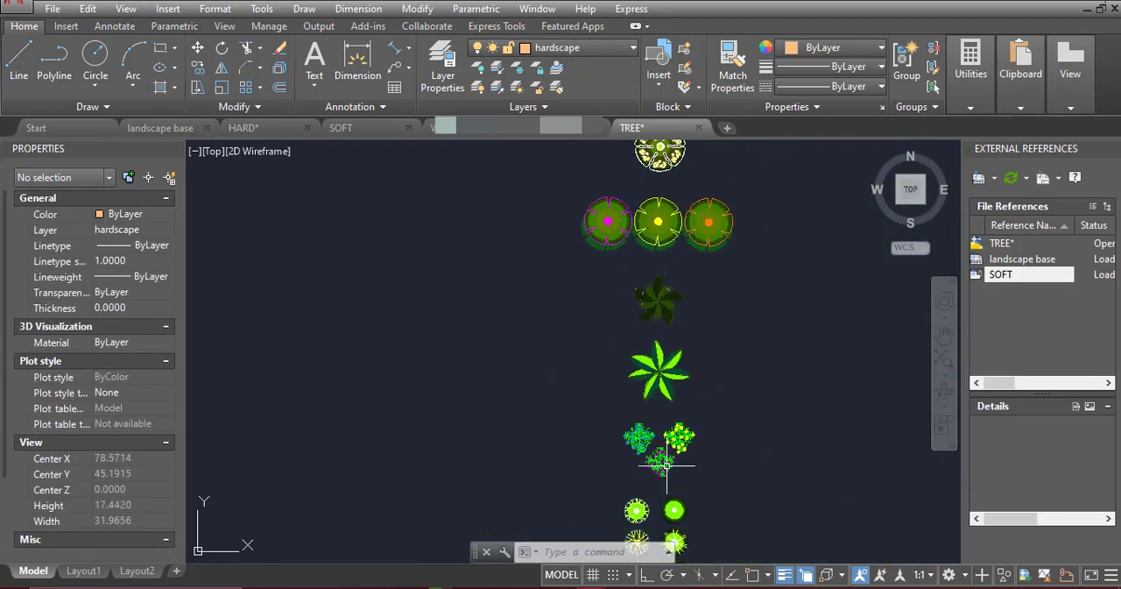
left_click(758, 342)
left_click(198, 68)
scroll(740, 348, "up", 8)
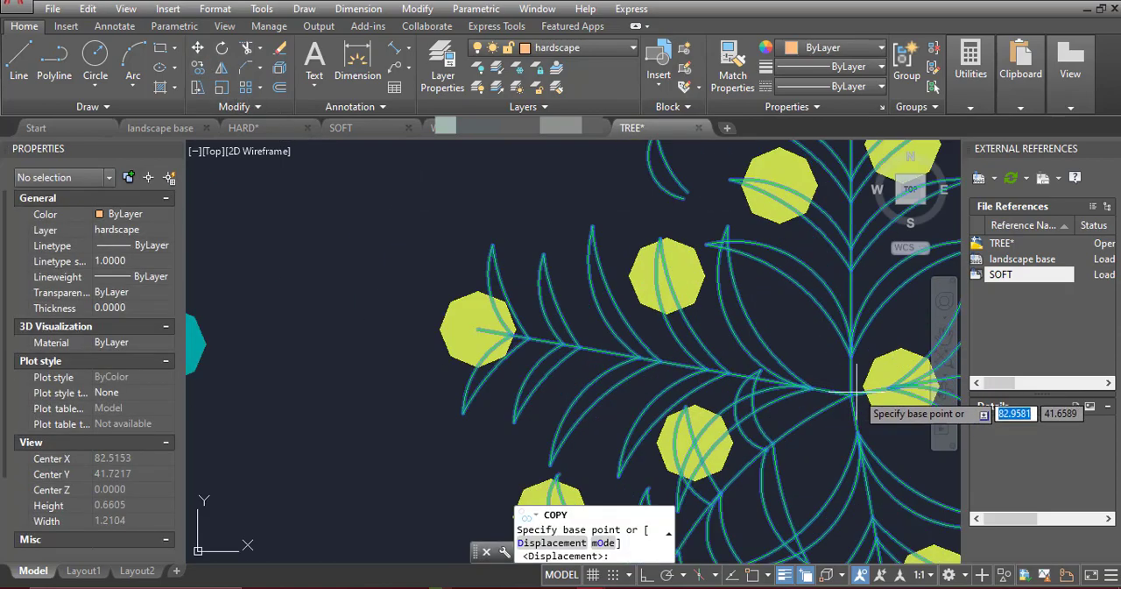
left_click(849, 394)
scroll(745, 272, "down", 8)
scroll(568, 274, "up", 6)
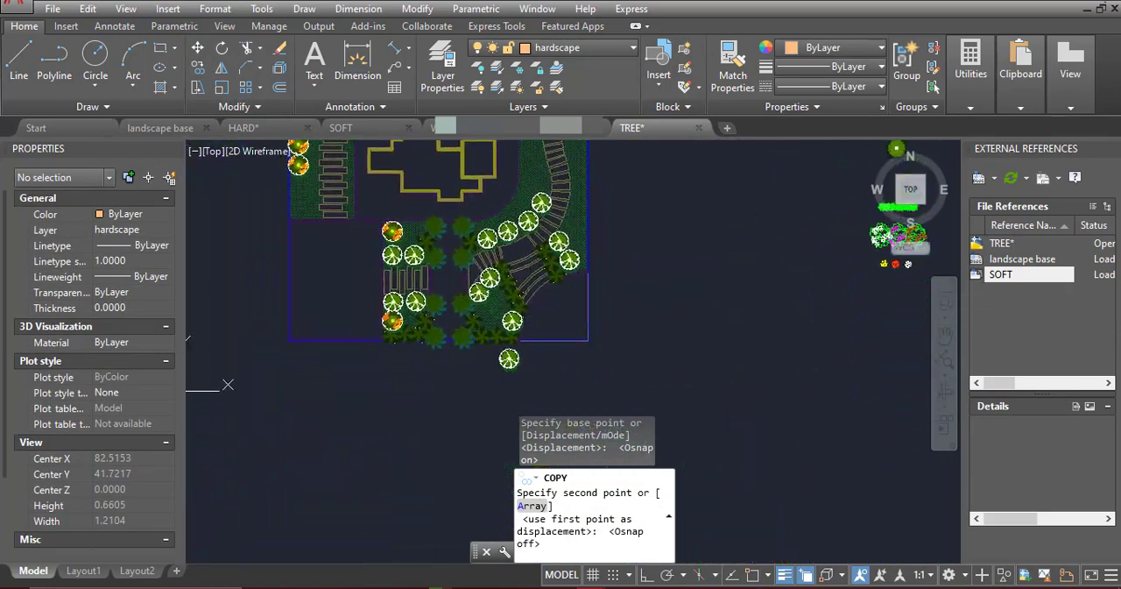
scroll(568, 273, "down", 5)
scroll(543, 289, "up", 6)
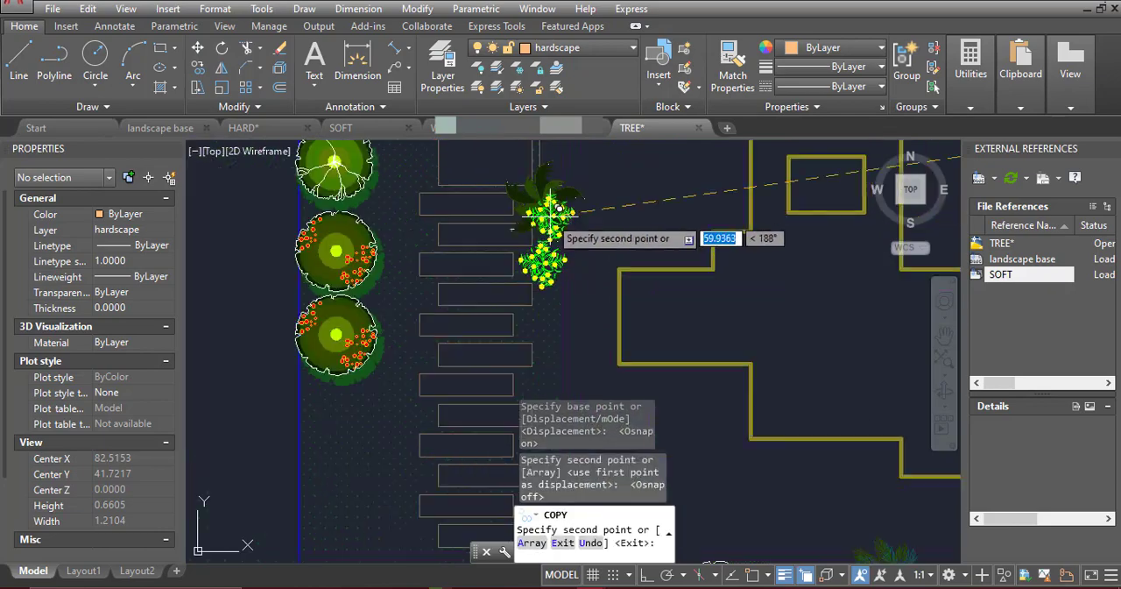
Place yellow-dotted shrubs north of the middle palm pair and south of the upper palms on the west path, and end the copying
scroll(545, 279, "down", 3)
scroll(543, 232, "up", 6)
left_click(554, 287)
scroll(554, 288, "down", 6)
middle_click_drag(553, 287, 506, 461)
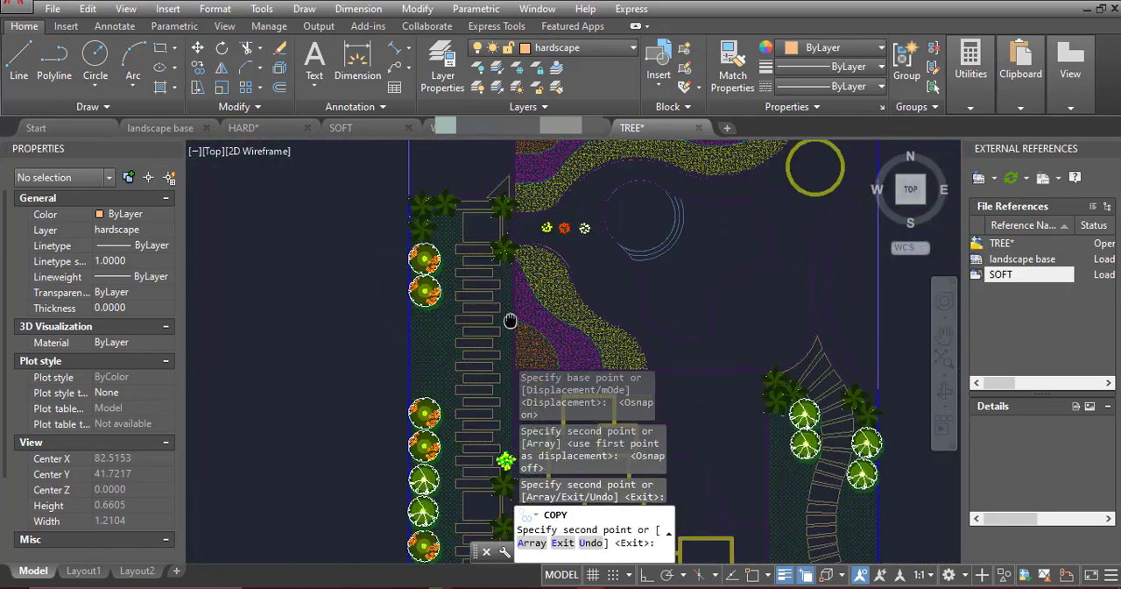
scroll(505, 262, "up", 4)
left_click(510, 286)
scroll(412, 289, "down", 6)
scroll(449, 265, "up", 8)
scroll(395, 263, "down", 6)
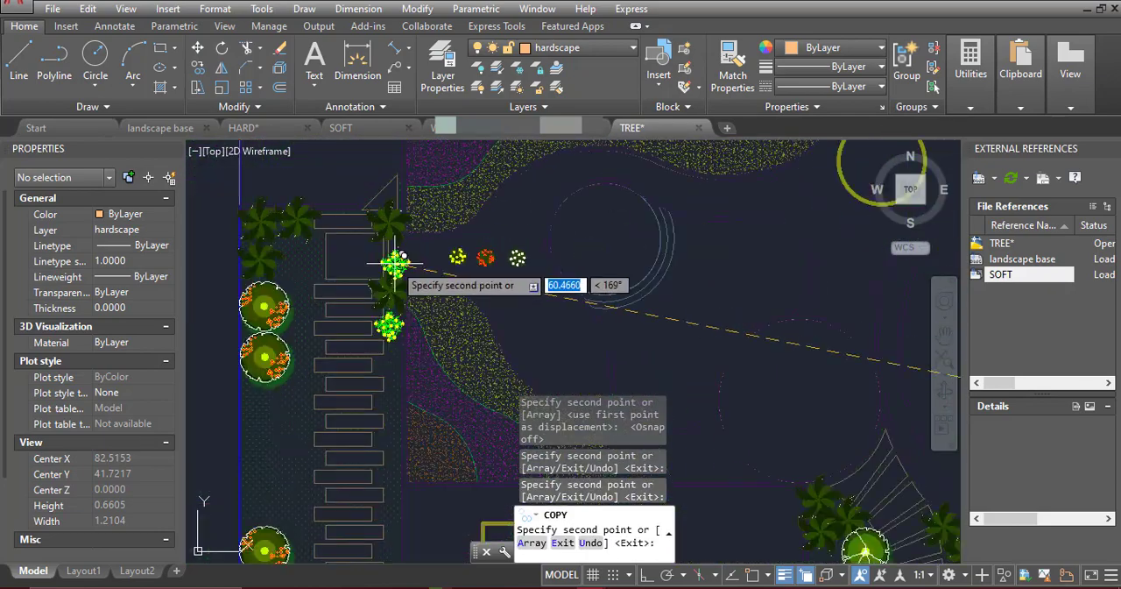
middle_click_drag(740, 542, 760, 273)
scroll(756, 279, "up", 4)
left_click(773, 277)
scroll(779, 270, "down", 4)
scroll(744, 228, "up", 4)
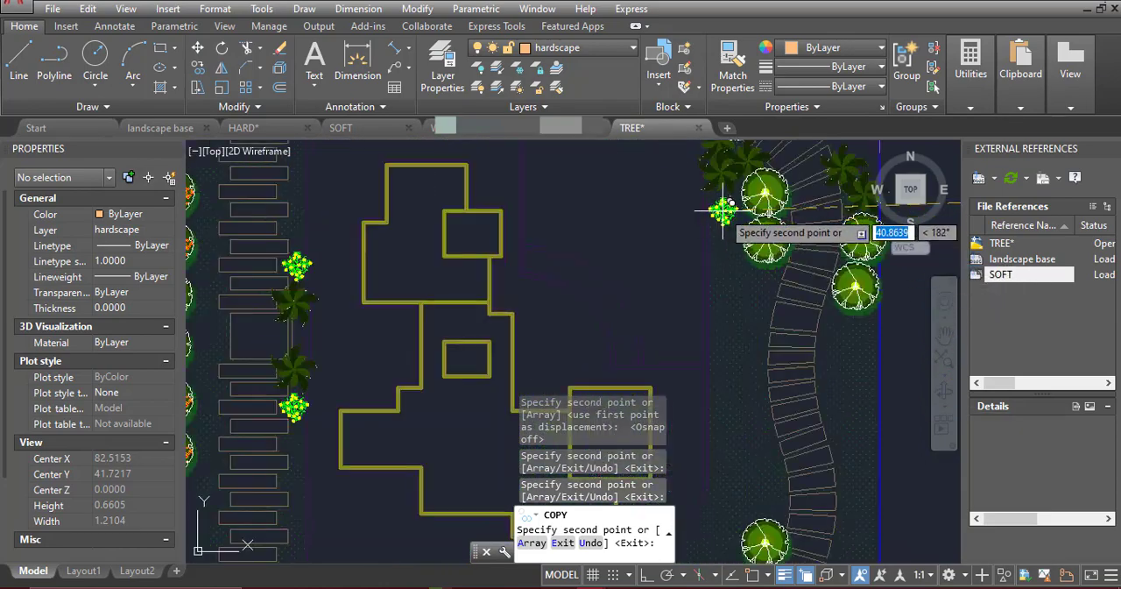
scroll(389, 281, "down", 4)
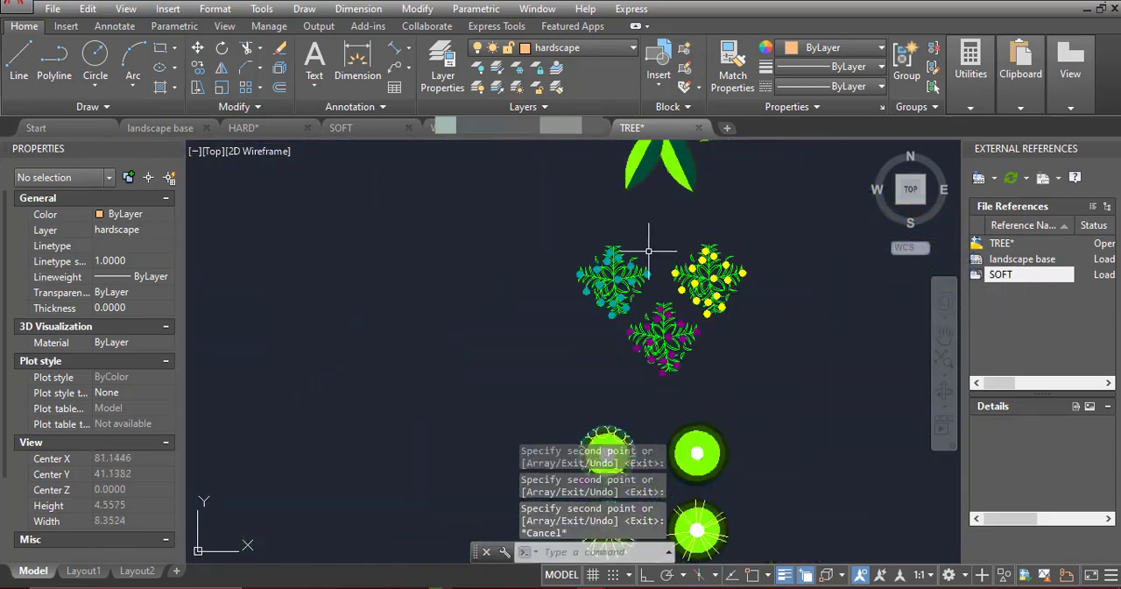
Copy the teal-dotted shrub from the legend to just south of the lowest yellow-dotted shrub on the west path
left_click(648, 251)
scroll(645, 331, "up", 5)
left_click(194, 70)
key("F3")
left_click(647, 327)
key("F3")
scroll(782, 219, "down", 8)
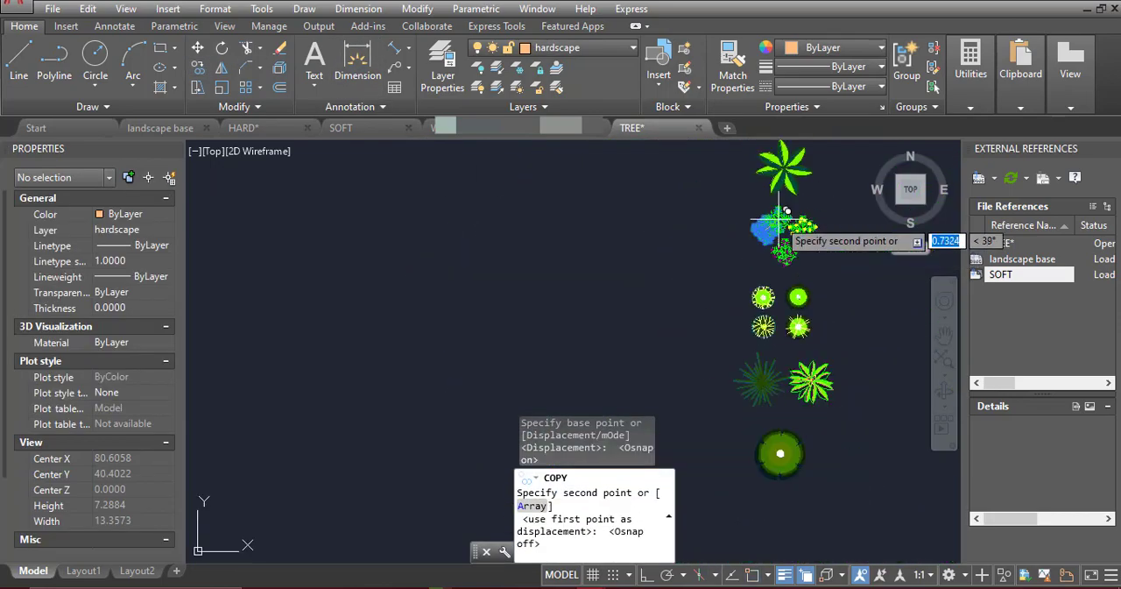
middle_click_drag(507, 281, 644, 261)
scroll(440, 269, "down", 6)
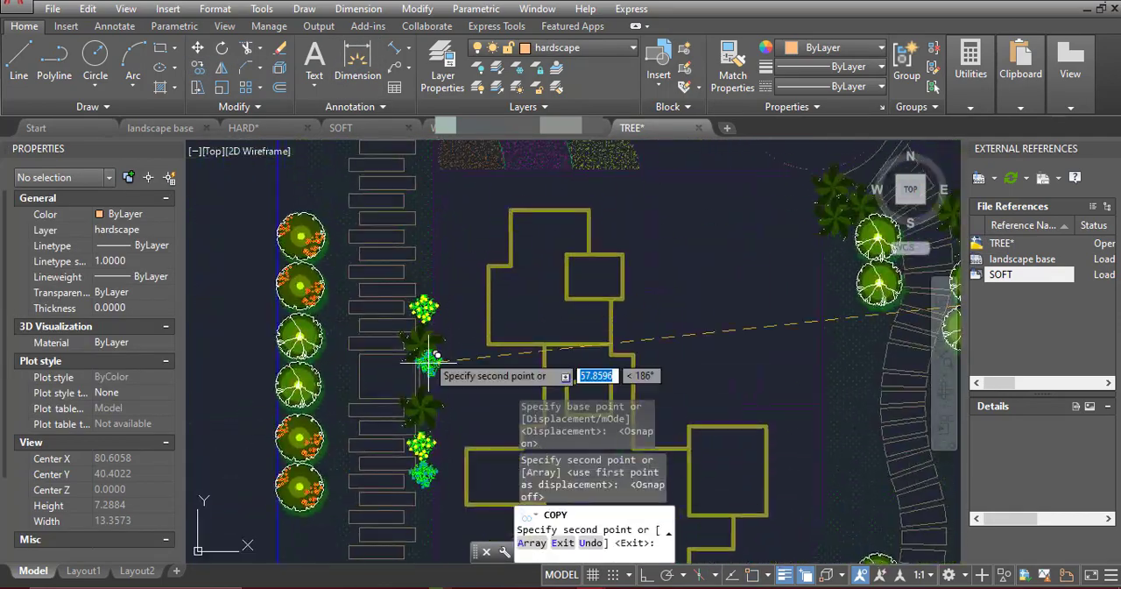
Place teal-dotted shrubs north of the middle yellow-dotted shrub and south of the upper one on the west path, and end the copying
scroll(426, 271, "up", 5)
left_click(426, 252)
scroll(424, 251, "down", 7)
scroll(410, 206, "up", 4)
left_click(409, 200)
scroll(409, 205, "down", 6)
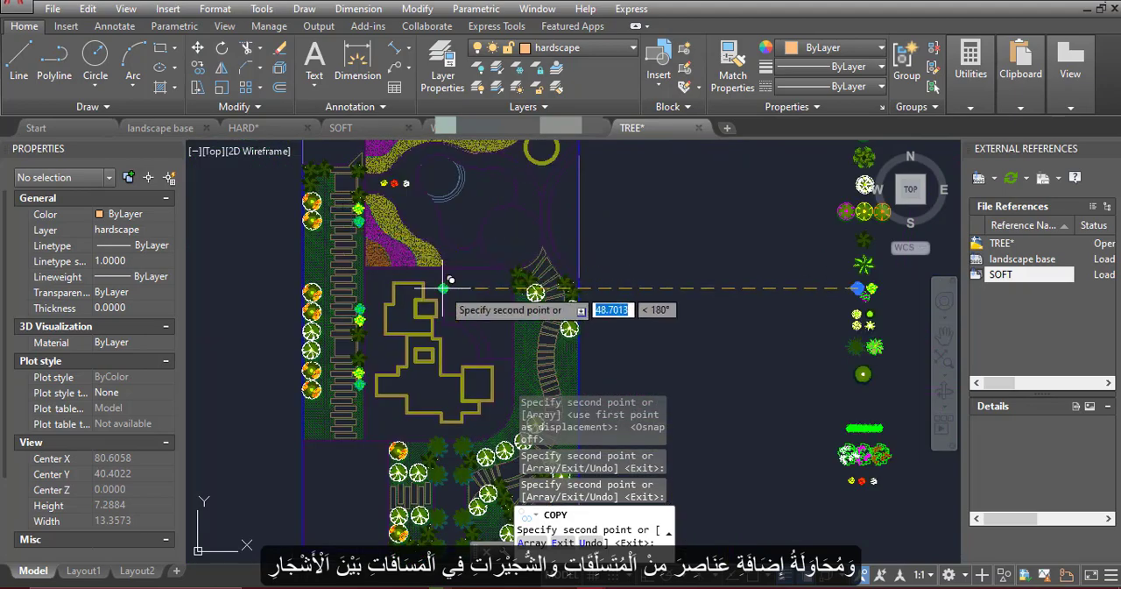
scroll(347, 196, "up", 6)
scroll(333, 206, "down", 6)
middle_click_drag(792, 403, 692, 253)
scroll(782, 162, "up", 5)
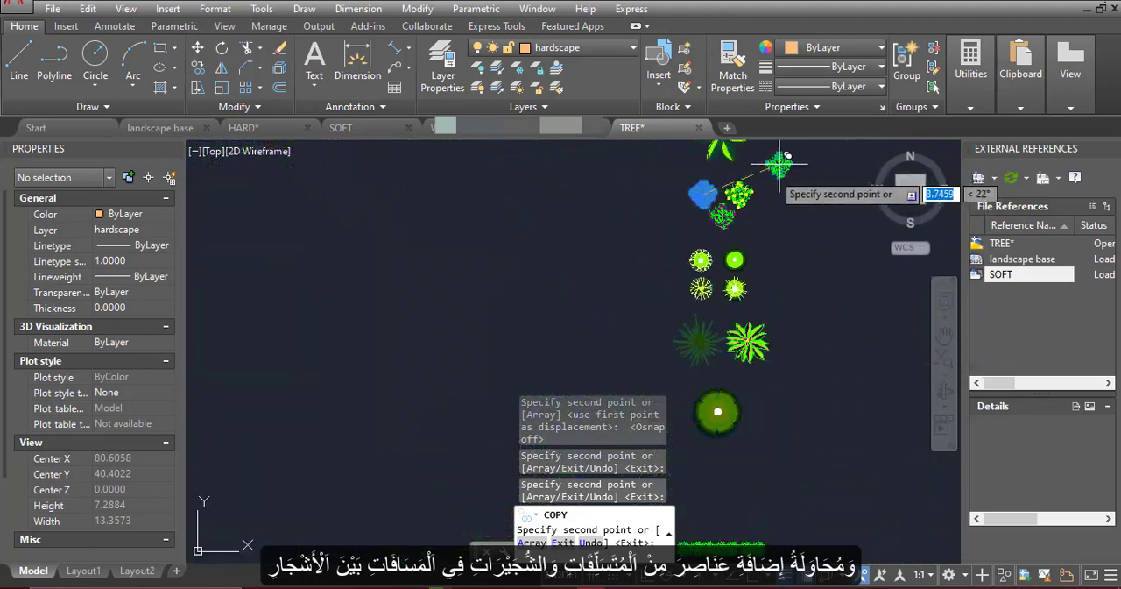
scroll(727, 202, "up", 10)
key("Escape")
Copy the purple-dotted shrub from the legend to just south of the lowest teal-dotted shrub on the west path
left_click(718, 201)
left_click(196, 69)
key("F3")
scroll(709, 264, "up", 5)
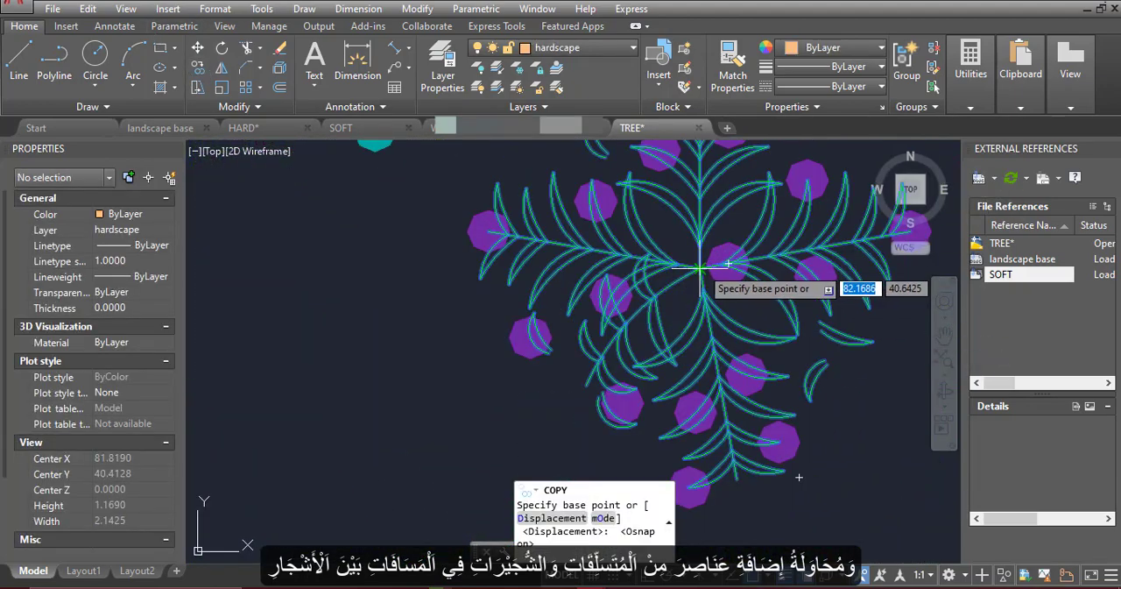
left_click(702, 268)
key("F3")
scroll(752, 225, "down", 15)
scroll(253, 330, "up", 9)
left_click(399, 278)
scroll(422, 355, "down", 9)
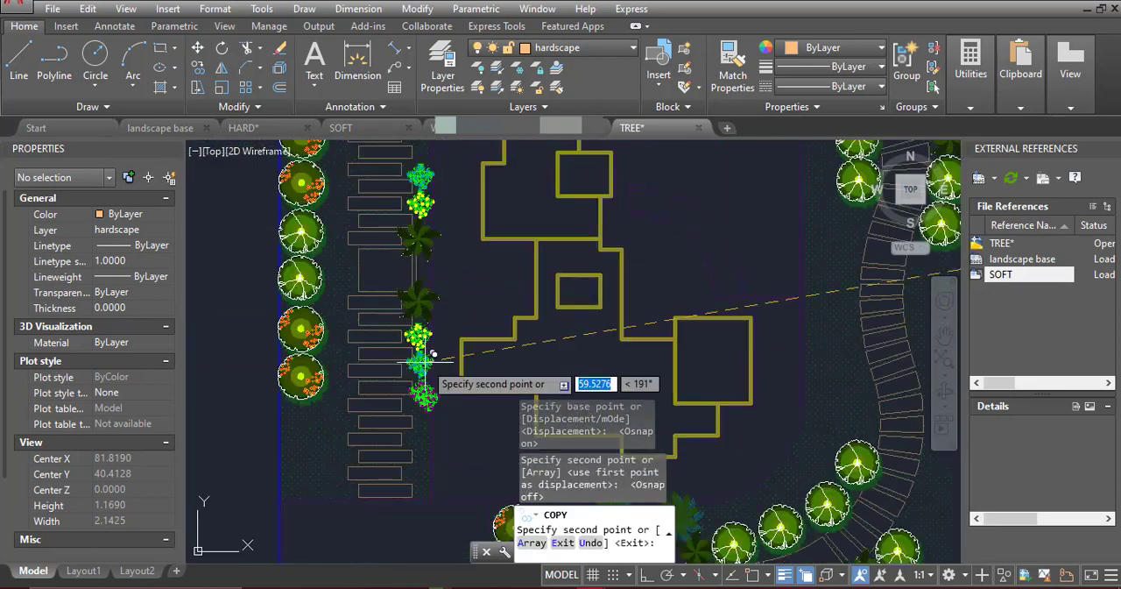
Place purple-dotted shrubs north of the middle teal-dotted shrub and south of the upper one on the west path, and end the copying
scroll(419, 346, "up", 8)
left_click(398, 308)
scroll(398, 310, "down", 9)
scroll(396, 328, "up", 5)
left_click(399, 312)
scroll(402, 308, "down", 5)
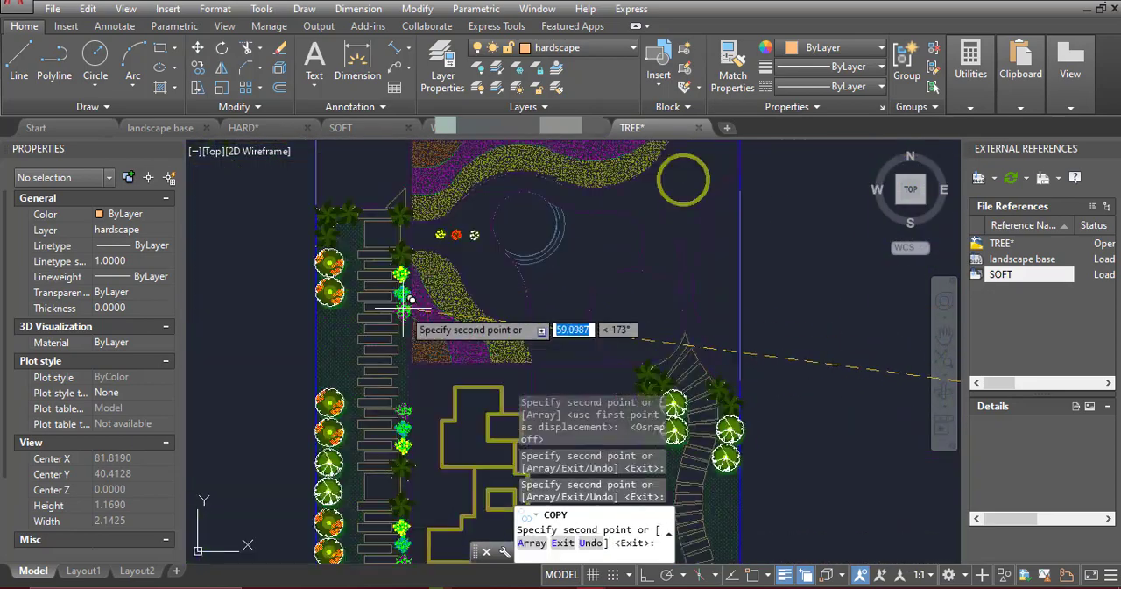
middle_click_drag(565, 395, 508, 225)
middle_click_drag(640, 304, 616, 223)
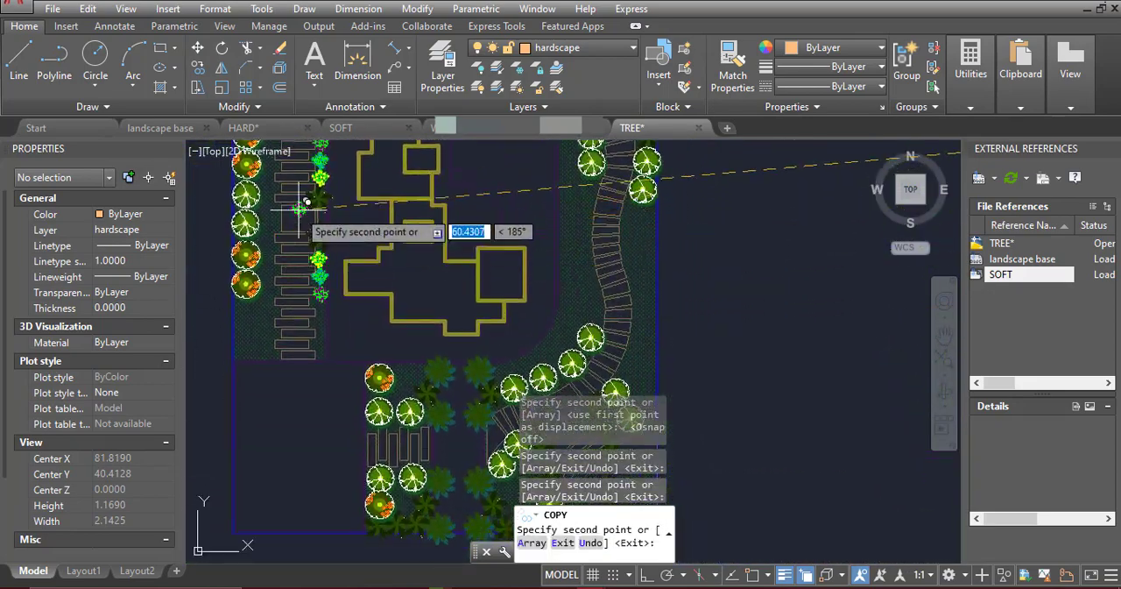
scroll(476, 255, "down", 3)
scroll(347, 260, "up", 8)
key("Escape")
left_click(424, 284)
scroll(522, 251, "down", 7)
key("Escape")
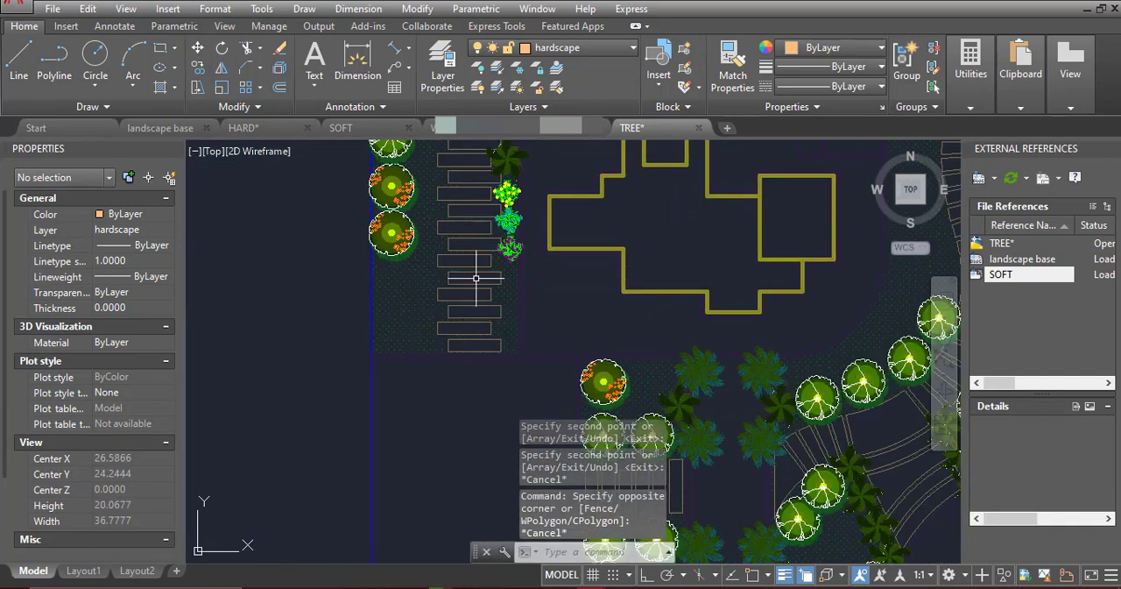
Copy the southern yellow, teal and purple shrub trio directly below itself along the west path
left_click(475, 275)
left_click(550, 171)
left_click(198, 67)
scroll(550, 179, "up", 3)
left_click(549, 177)
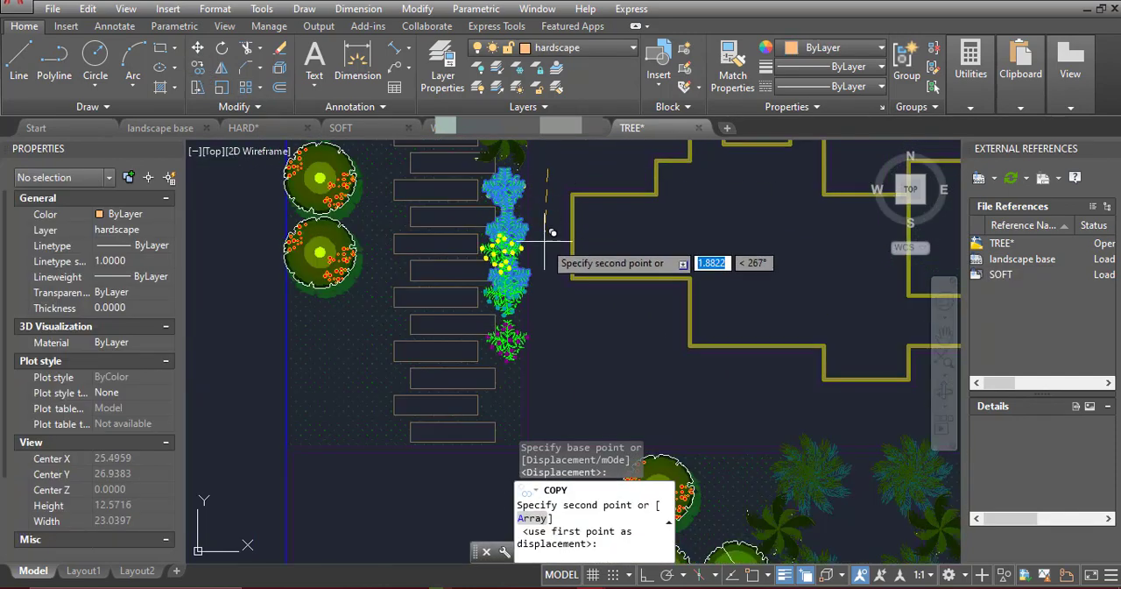
left_click(551, 302)
scroll(552, 333, "down", 3)
scroll(525, 324, "up", 3)
key("Escape")
Copy the shrub trio north of the middle palms directly above itself to extend the west path row
left_click(458, 367)
left_click(572, 224)
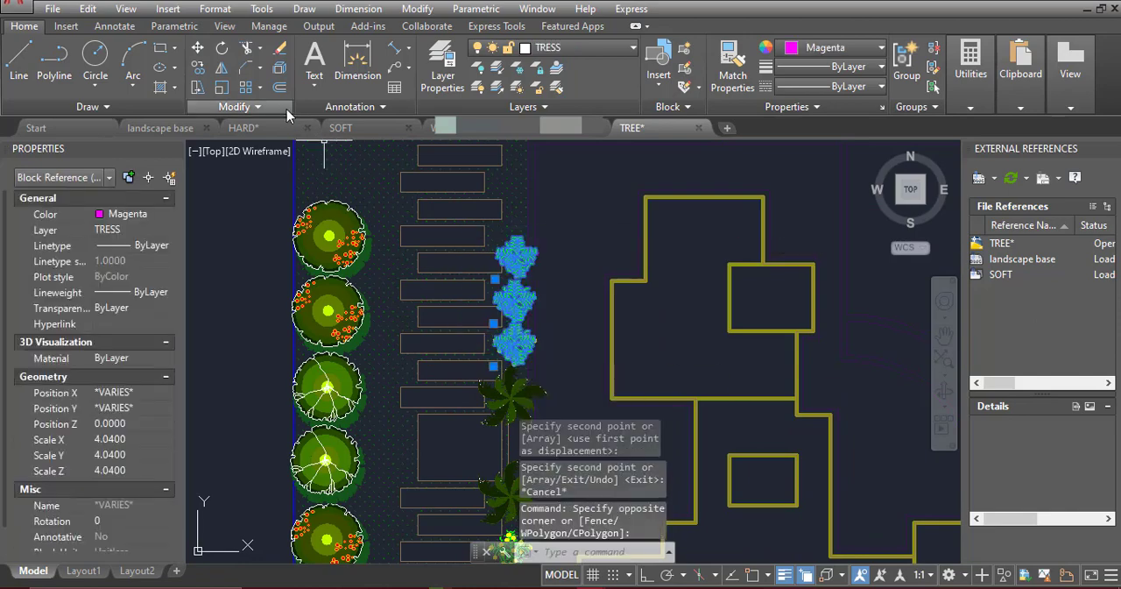
left_click(198, 68)
middle_click_drag(625, 190, 561, 268)
left_click_drag(561, 268, 534, 381)
scroll(524, 389, "up", 2)
left_click(497, 420)
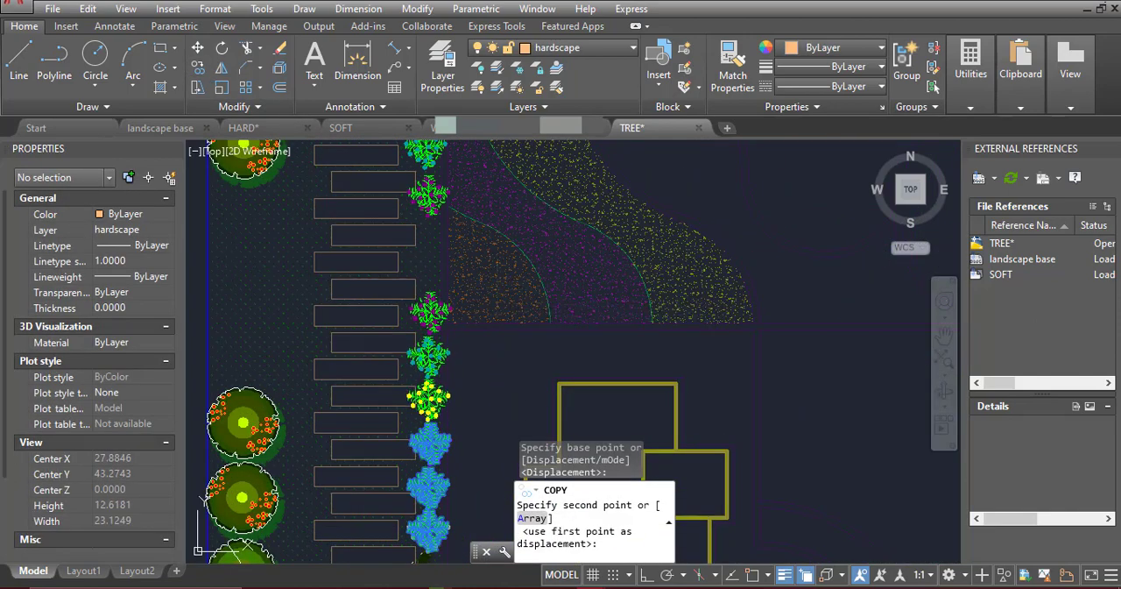
left_click(429, 421)
key("Escape")
Copy the upper shrub trio directly below itself and erase the overlapping shrub where it meets the middle row
middle_click_drag(455, 258, 481, 414)
left_click(508, 219)
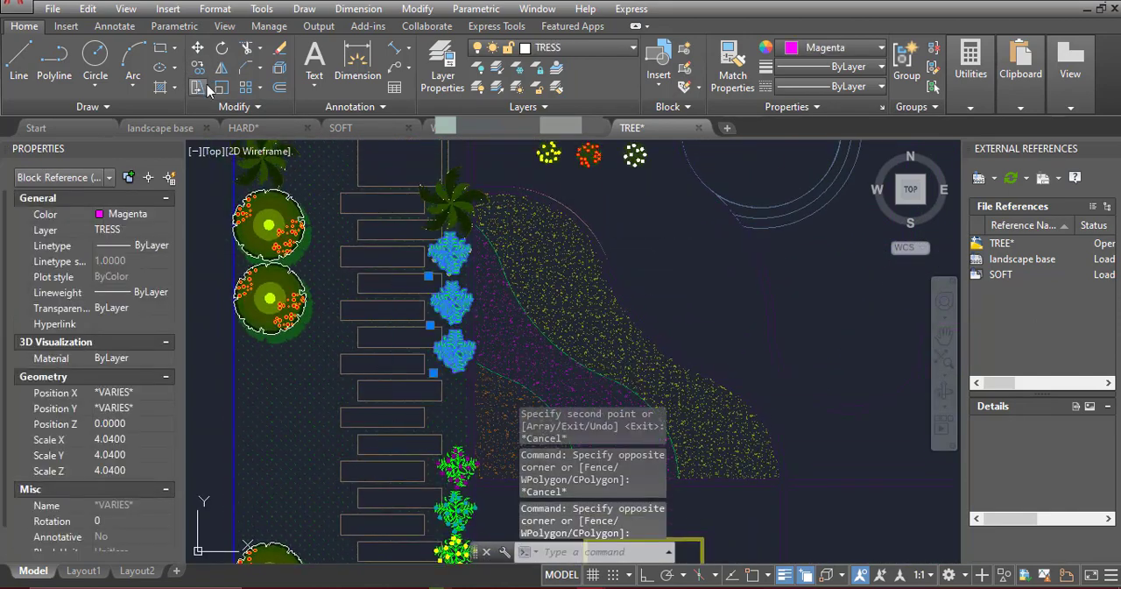
left_click(198, 67)
left_click(694, 240)
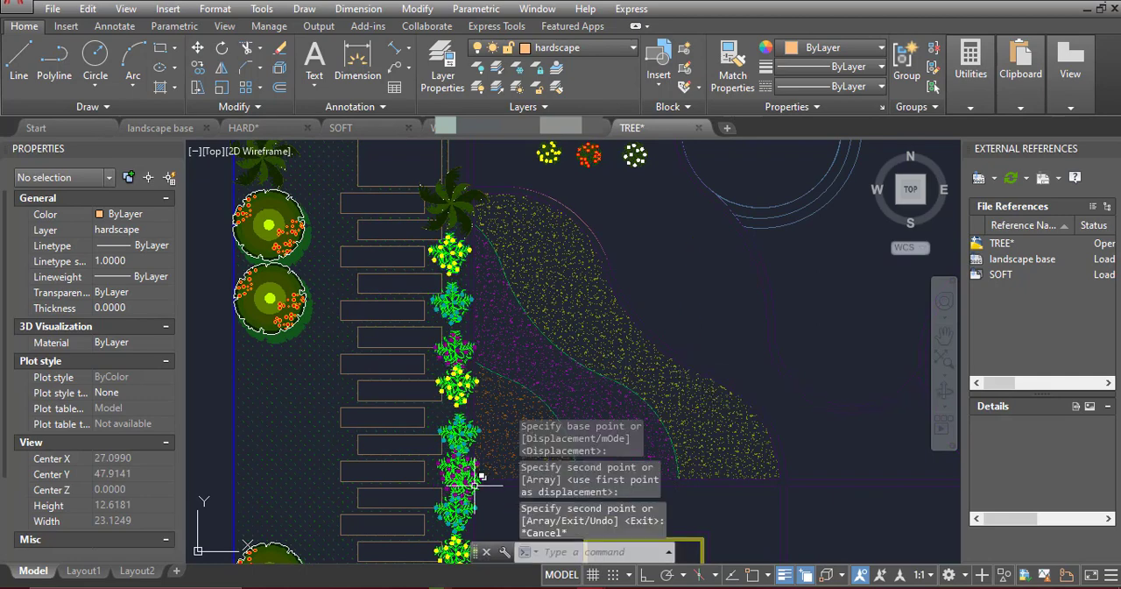
left_click(474, 483)
key("Delete")
Nudge the teal-dotted shrub in the newly copied upper trio slightly north to even the row's spacing
scroll(487, 372, "down", 2)
scroll(477, 389, "up", 4)
scroll(494, 345, "down", 4)
left_click(492, 343)
key("ctrl+Up")
key("ctrl+Up")
key("ctrl+Up")
scroll(485, 375, "up", 2)
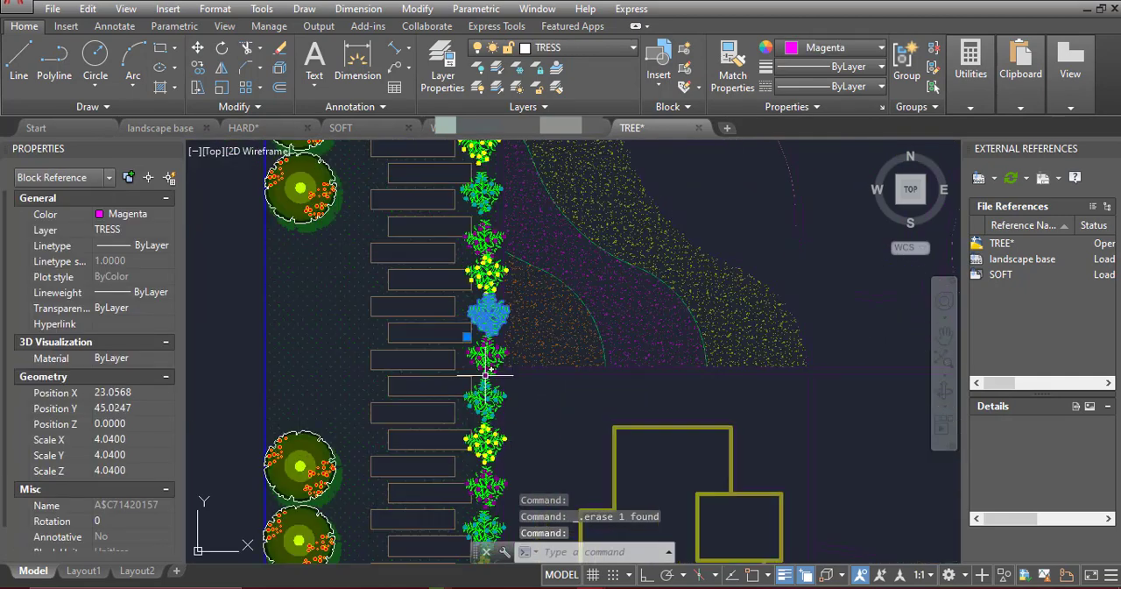
scroll(513, 247, "up", 2)
key("Escape")
left_click(469, 229)
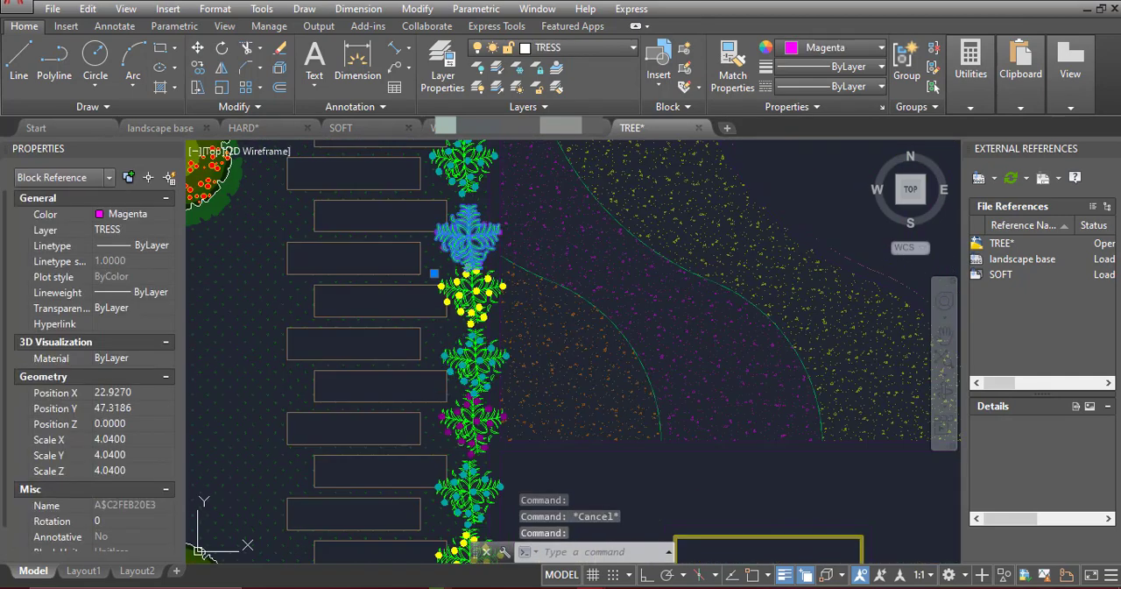
middle_click_drag(471, 496, 522, 363)
key("Escape")
left_click(526, 298)
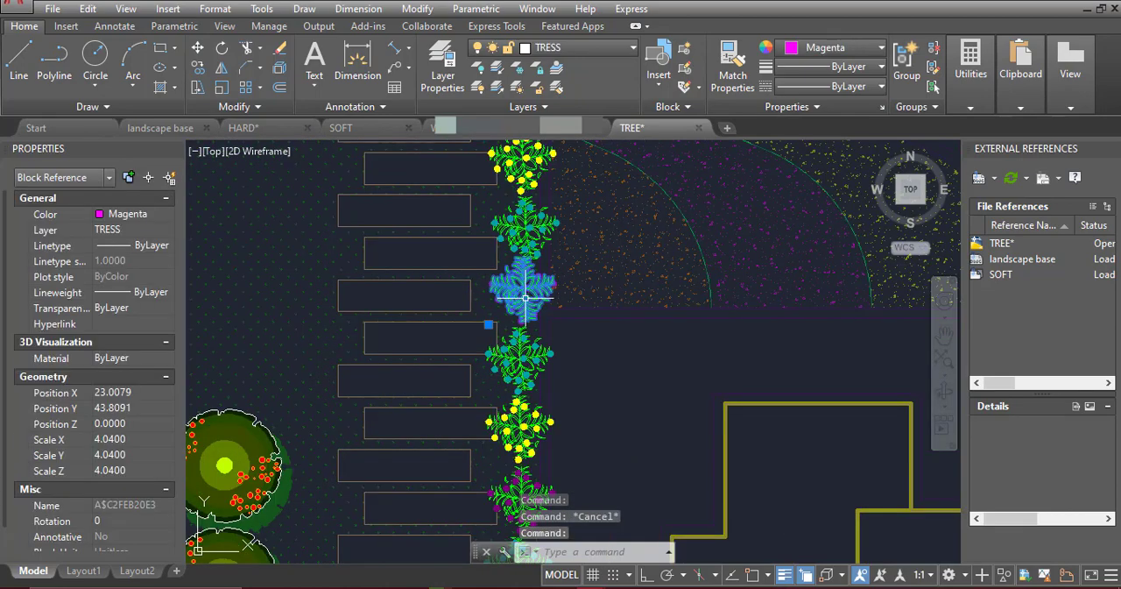
key("Escape")
scroll(532, 234, "down", 5)
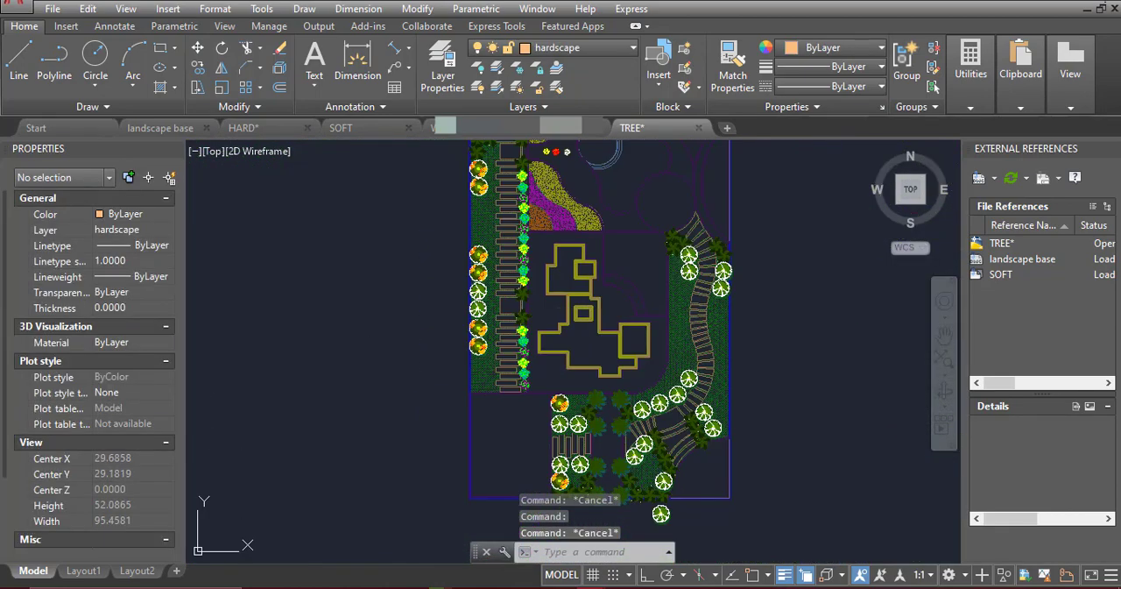
Copy a yellow-dotted shrub from the west row to just north of the lower trees on the east side of the curved path
scroll(519, 332, "up", 8)
left_click(553, 321)
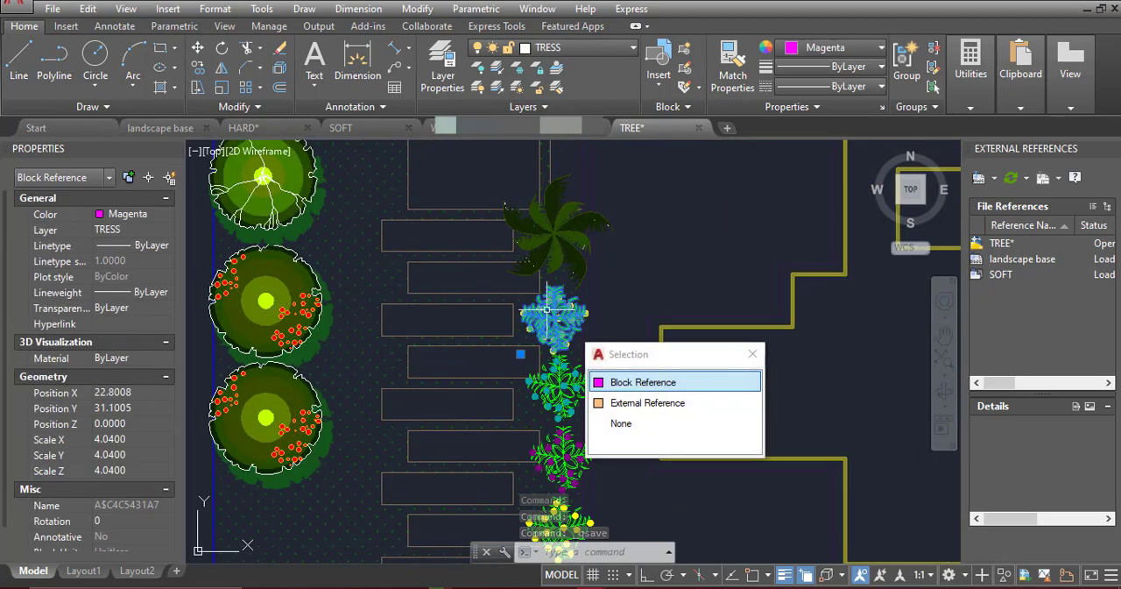
scroll(530, 285, "up", 2)
left_click(198, 68)
scroll(582, 334, "up", 5)
key("F3")
left_click(579, 342)
key("F3")
scroll(438, 267, "down", 11)
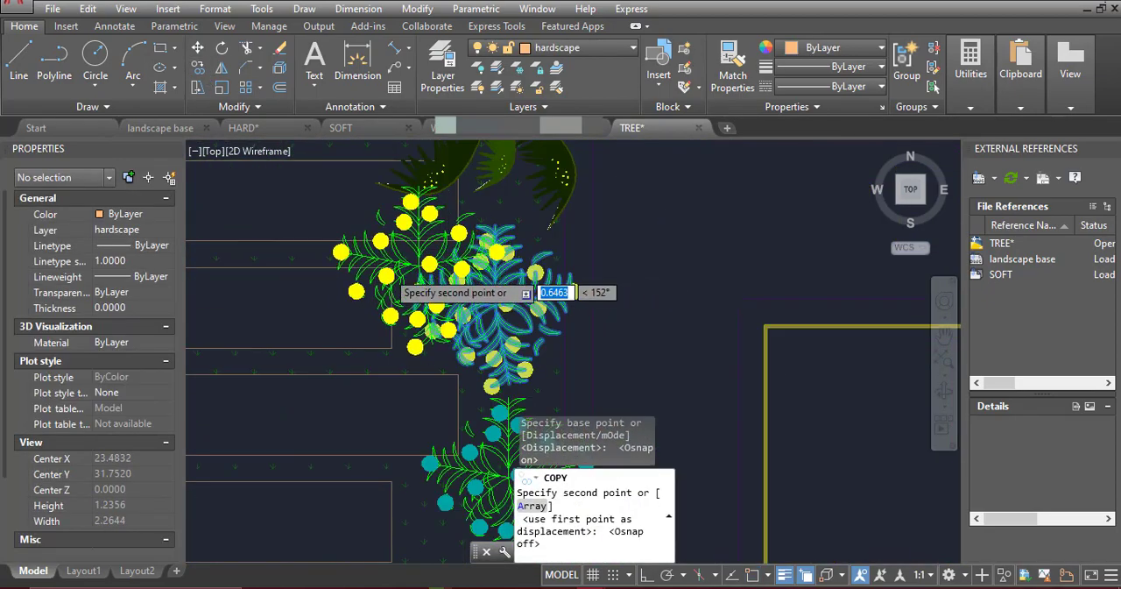
middle_click_drag(681, 338, 718, 280)
scroll(718, 283, "up", 6)
left_click(662, 354)
scroll(741, 270, "down", 4)
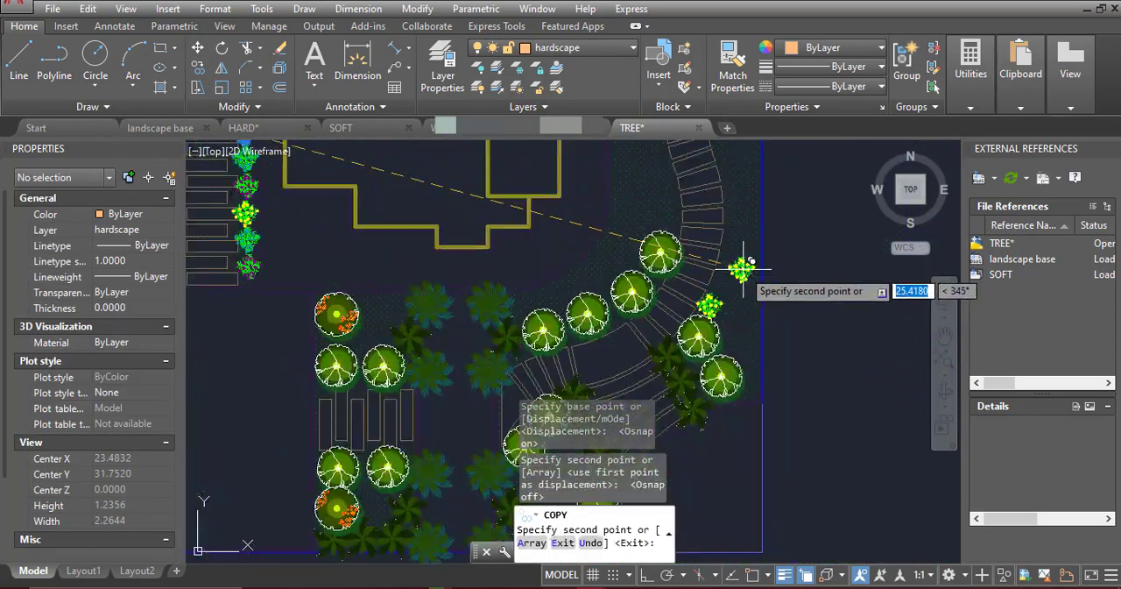
Place yellow-dotted shrubs north of the lower west-side trees and south of the upper trees on both sides of the curved path, ending the copying
scroll(657, 226, "up", 4)
middle_click_drag(656, 226, 663, 374)
left_click(716, 361)
scroll(711, 333, "down", 2)
middle_click_drag(725, 215, 718, 366)
scroll(695, 184, "up", 2)
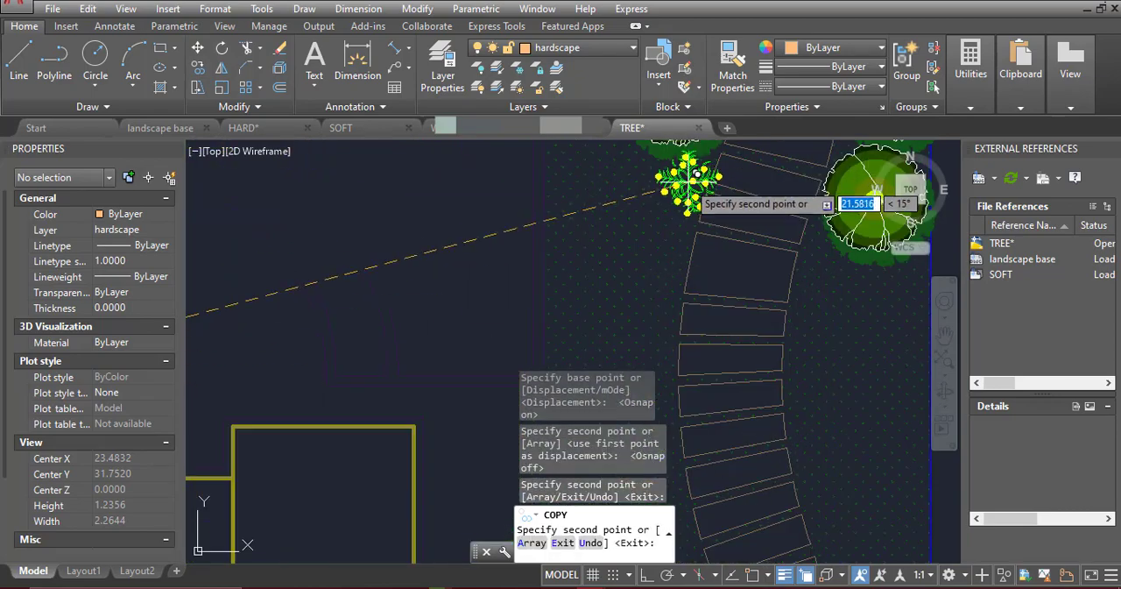
key("Escape")
Copy a teal-dotted shrub from the west row to just north of the lower yellow-dotted shrub on the curved path's west side
scroll(832, 249, "down", 4)
scroll(364, 346, "up", 2)
left_click(406, 344)
scroll(406, 345, "up", 10)
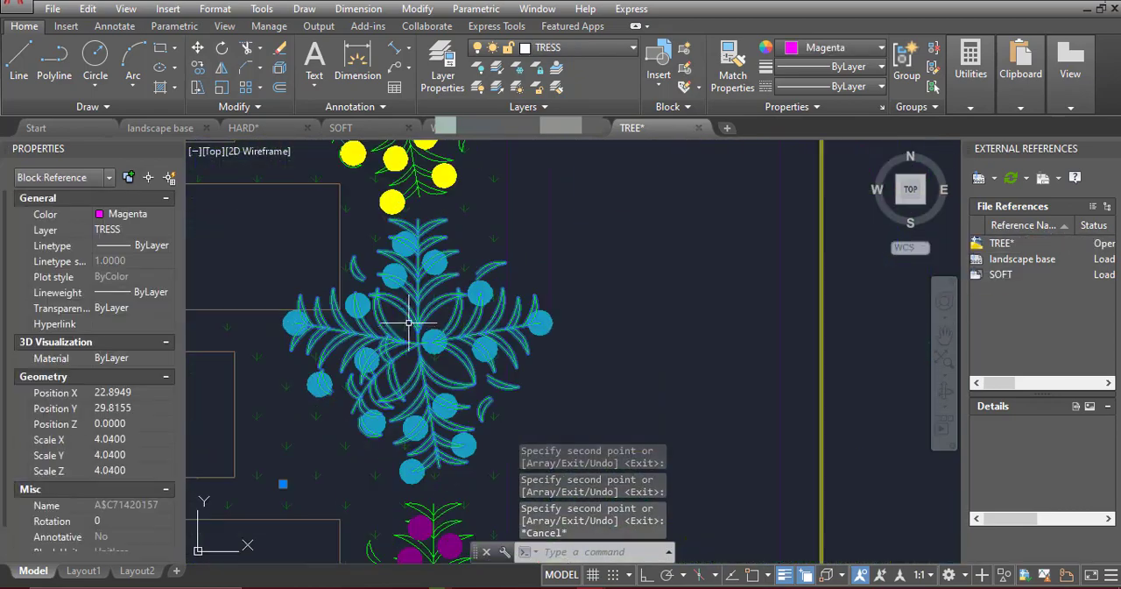
key("F3")
key("space")
left_click(415, 362)
key("F3")
scroll(326, 299, "down", 10)
scroll(585, 297, "up", 5)
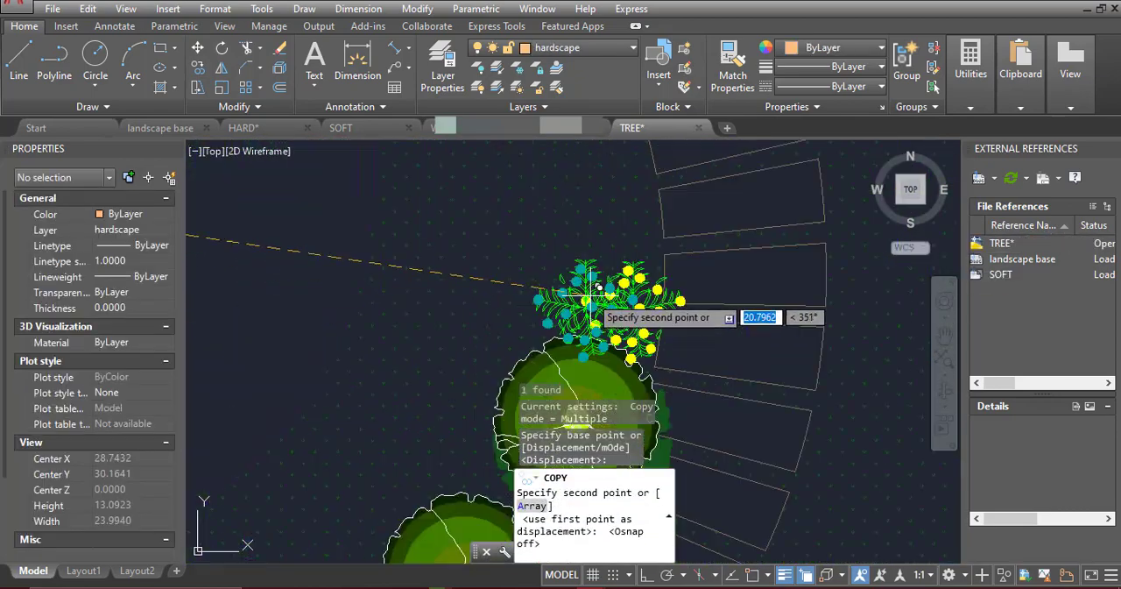
left_click(623, 192)
Place teal-dotted shrubs next to the other three yellow-dotted shrubs along the curved east path, and end the copying
scroll(613, 193, "down", 4)
scroll(670, 314, "up", 4)
left_click(700, 355)
scroll(699, 350, "down", 6)
middle_click_drag(683, 153, 649, 310)
scroll(647, 312, "up", 4)
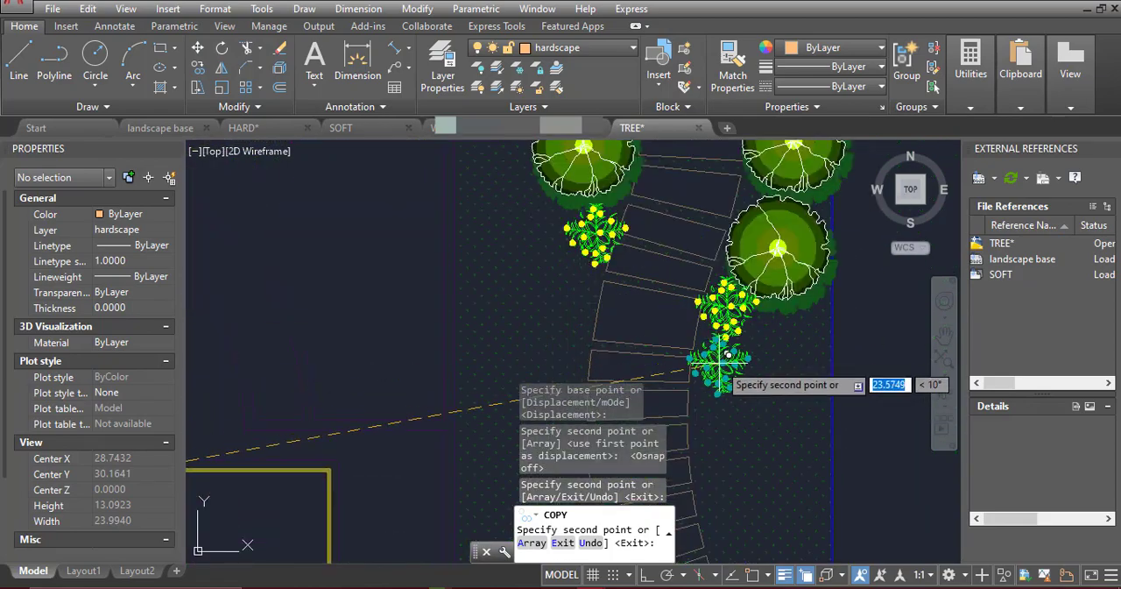
left_click(719, 364)
left_click(570, 282)
scroll(567, 284, "down", 6)
key("Escape")
middle_click_drag(254, 359, 604, 368)
scroll(593, 370, "up", 6)
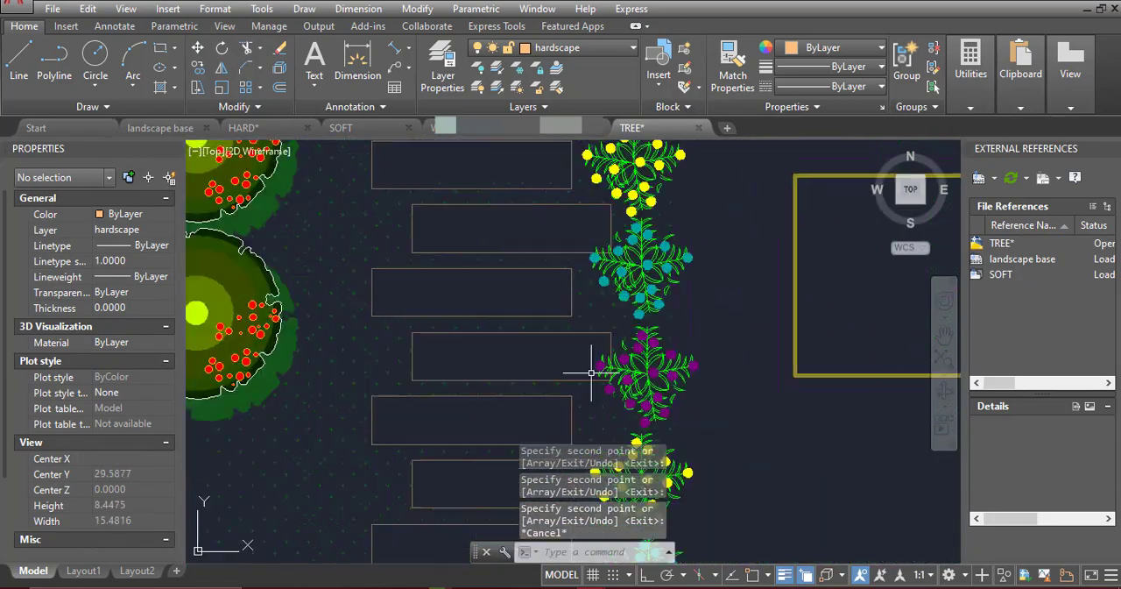
Copy a purple-dotted shrub from the west row to just south of the upper teal-dotted shrub on the curved path's east side
left_click(635, 368)
scroll(641, 369, "up", 7)
key("F3")
key("space")
left_click(666, 378)
scroll(666, 378, "down", 10)
scroll(679, 254, "up", 3)
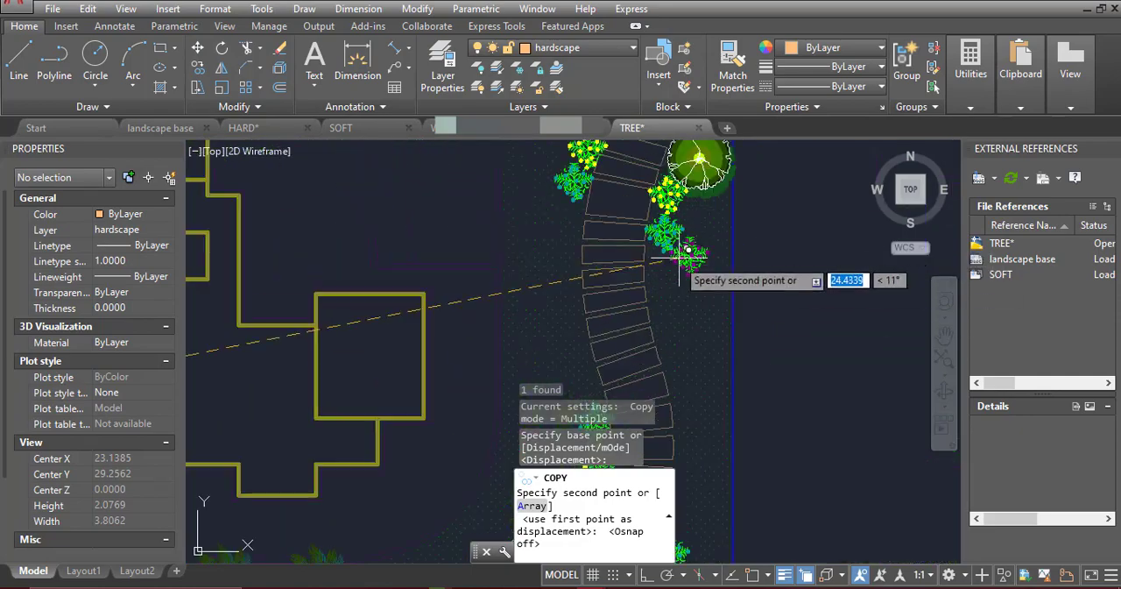
scroll(622, 277, "up", 3)
left_click(619, 268)
Place purple-dotted shrubs next to the other three teal-dotted shrubs along the curved path, and end the copying
scroll(604, 214, "down", 6)
middle_click_drag(620, 355, 742, 324)
scroll(743, 324, "up", 5)
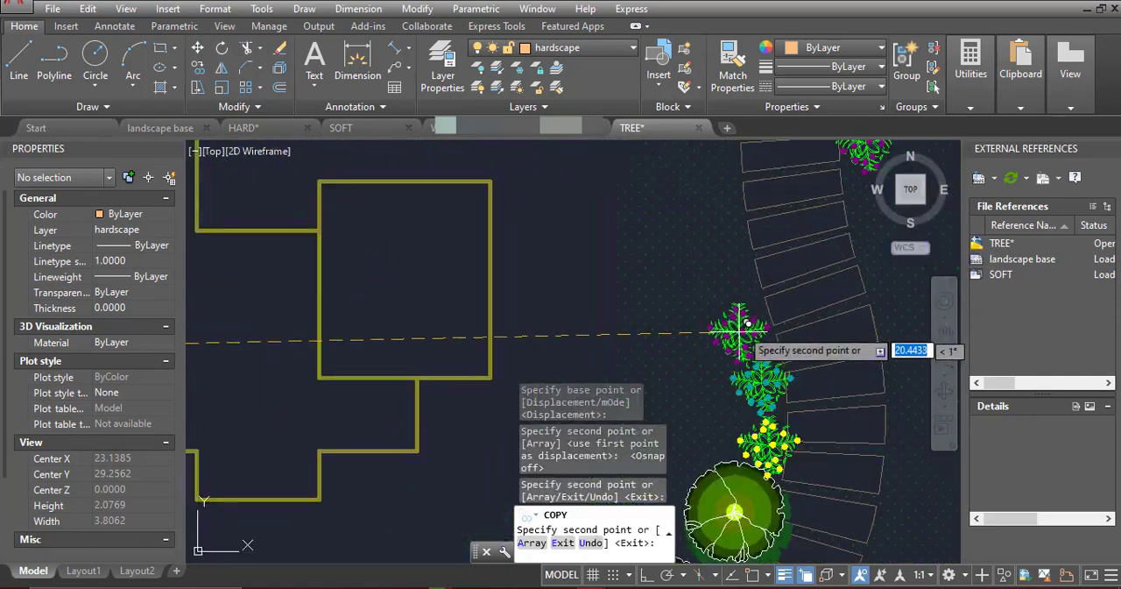
left_click(747, 324)
scroll(746, 324, "down", 4)
middle_click_drag(768, 363, 692, 276)
scroll(757, 386, "up", 4)
left_click(768, 352)
scroll(767, 353, "down", 6)
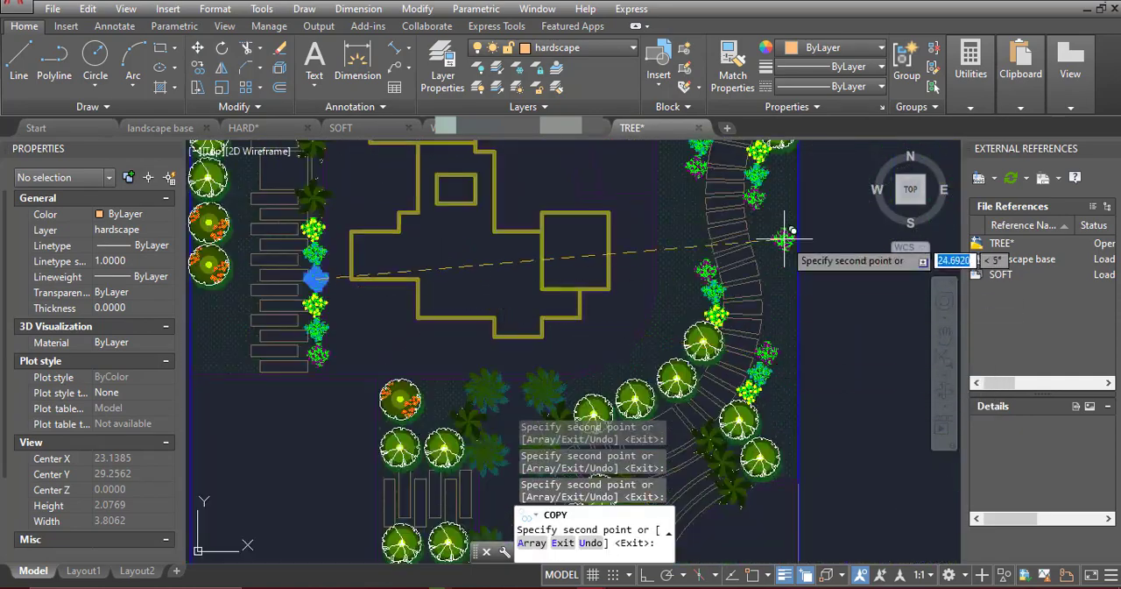
scroll(770, 217, "down", 3)
scroll(743, 204, "up", 4)
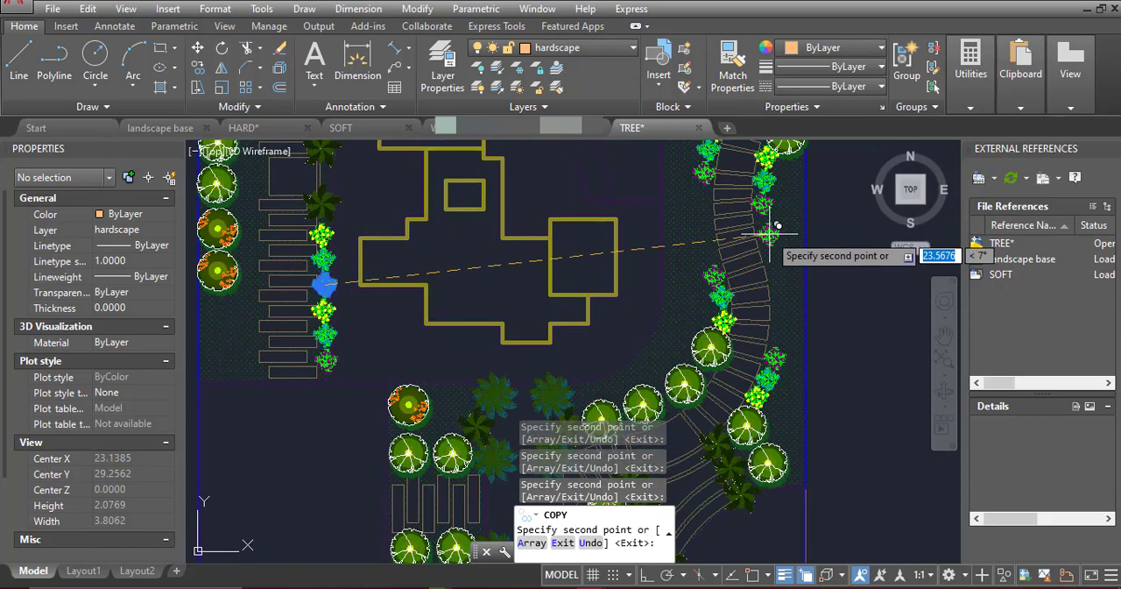
scroll(681, 271, "down", 2)
middle_click_drag(355, 229, 522, 281)
scroll(525, 282, "down", 2)
key("Escape")
Delete the stray tree lying just outside the plan's south boundary
left_click(713, 458)
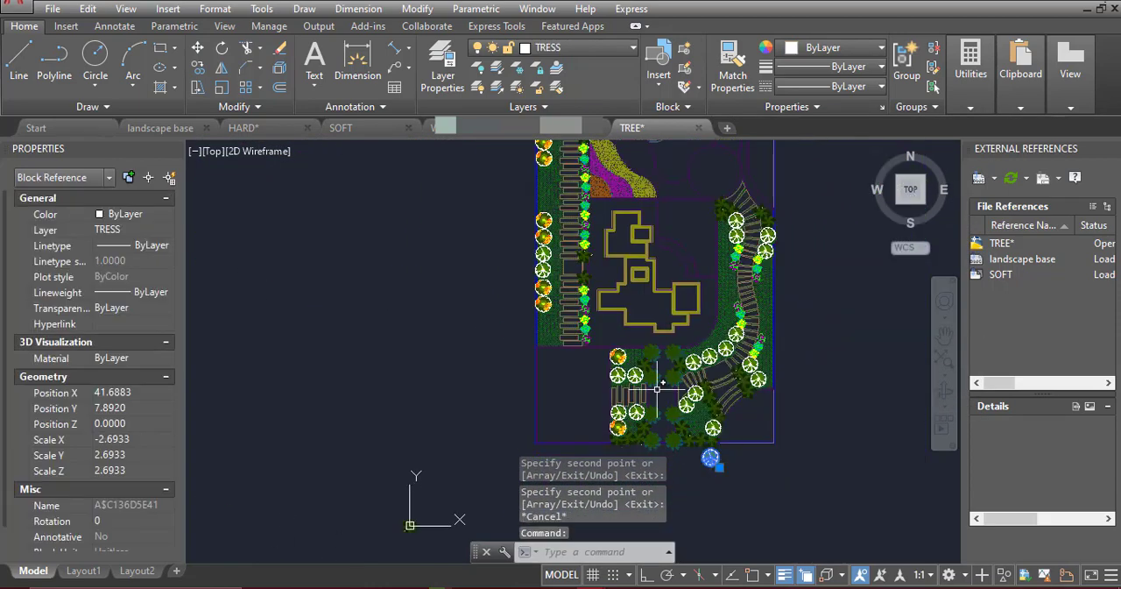
key("Delete")
Copy an orange-dotted tree and the adjacent white-branched tree from the west row to the empty area outside the east boundary
middle_click_drag(617, 344, 687, 403)
scroll(628, 340, "up", 6)
left_click(631, 364)
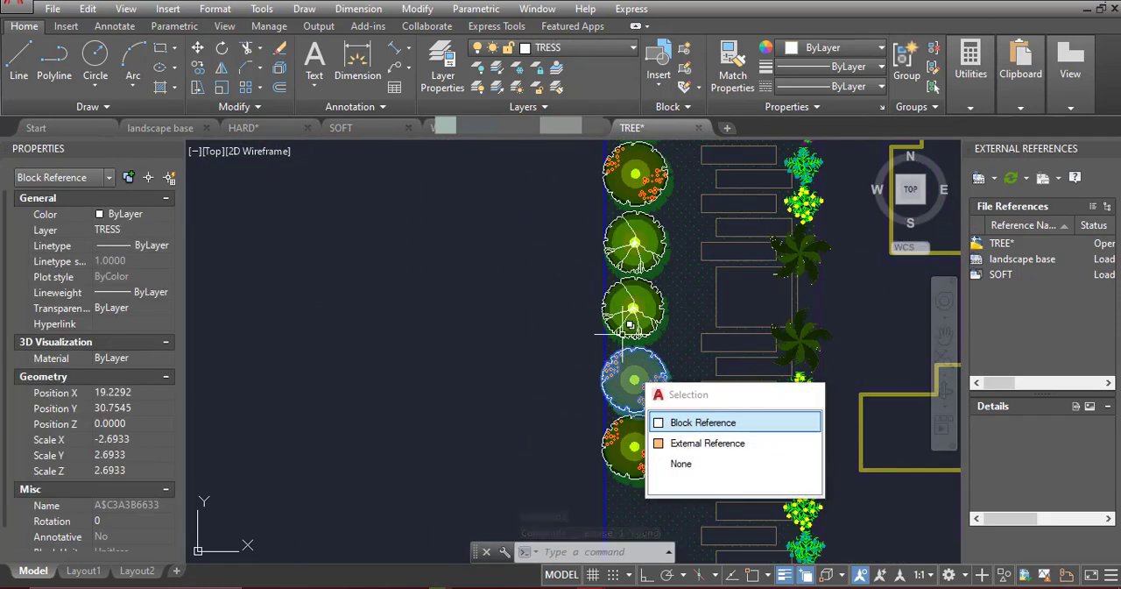
left_click(631, 328)
left_click(198, 68)
scroll(621, 311, "up", 6)
scroll(681, 317, "up", 5)
key("F3")
left_click(693, 306)
key("F3")
scroll(386, 303, "down", 12)
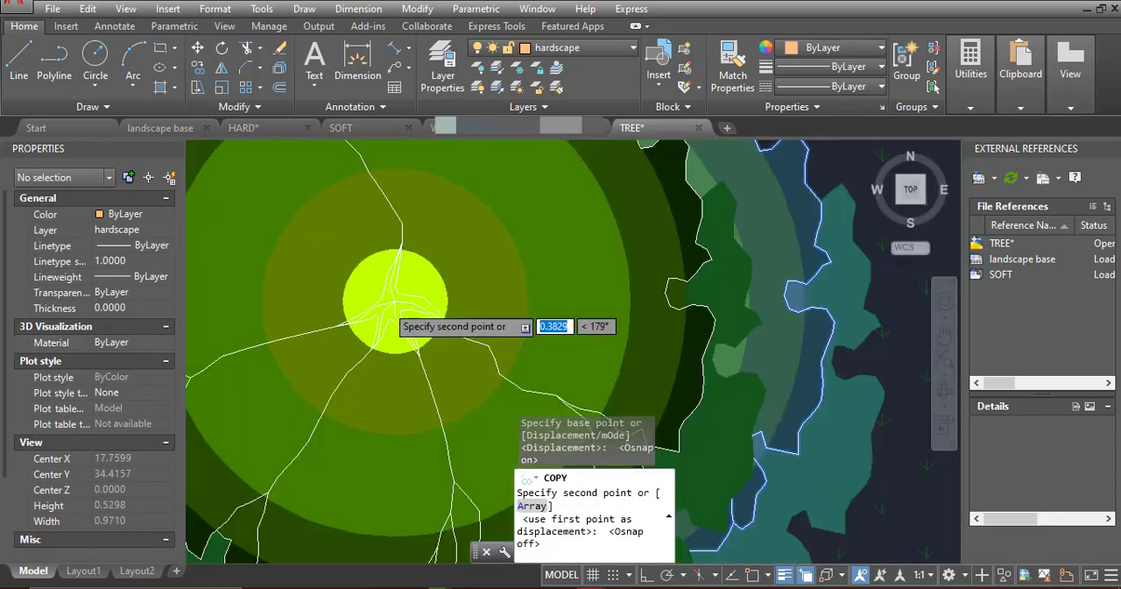
scroll(773, 276, "up", 3)
scroll(744, 279, "down", 4)
left_click(831, 276)
key("Escape")
Move the copied orange-dotted tree beside the upper teal-dotted shrub on the east side of the curved path
left_click(833, 319)
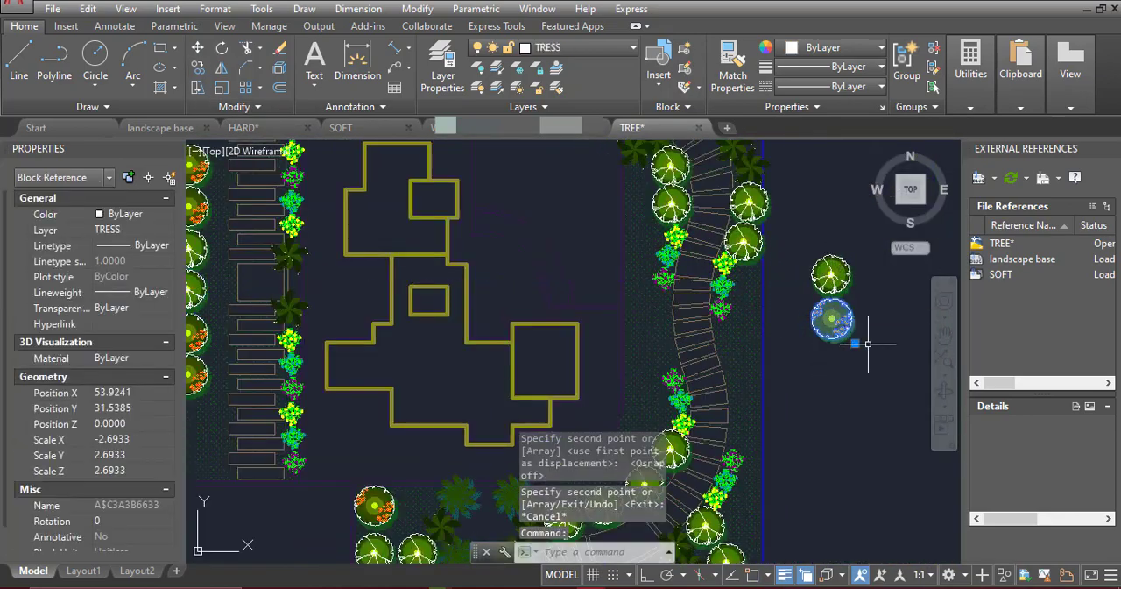
left_click(868, 342)
scroll(779, 299, "up", 4)
scroll(711, 374, "down", 4)
key("Escape")
left_click(722, 371)
scroll(719, 357, "down", 4)
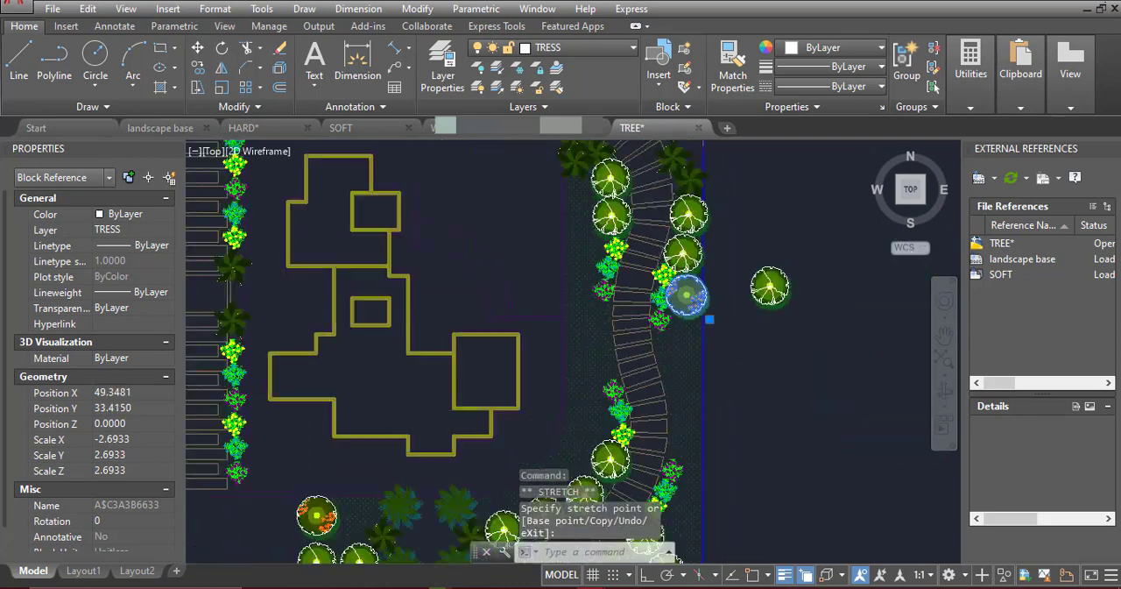
key("Escape")
Copy that orange-dotted tree to beside the lower white-branched trees on the curved path's east side, at the boundary
middle_click_drag(704, 325, 803, 193)
left_click(707, 260)
key("Escape")
left_click(708, 260)
type("co")
left_click(759, 184)
scroll(768, 357, "up", 2)
left_click(810, 193)
key("Escape")
Copy a dark palm from the southern bed to the east side of the southernmost white-branched tree beside the east boundary
middle_click_drag(680, 375, 719, 215)
left_click(636, 290)
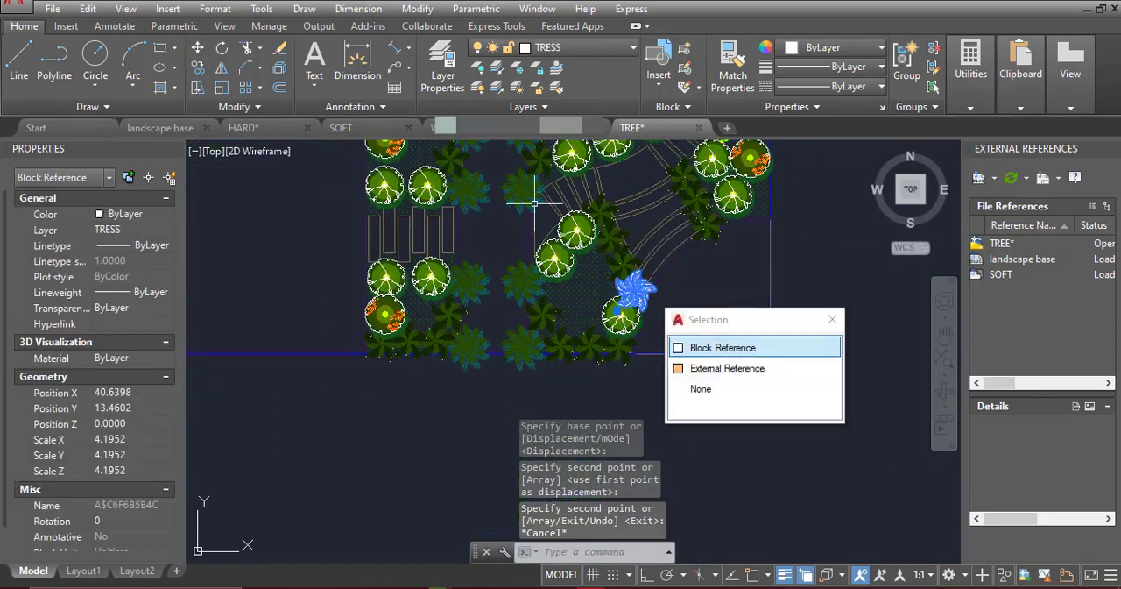
type("co")
scroll(635, 288, "up", 8)
left_click(633, 289)
scroll(633, 289, "down", 6)
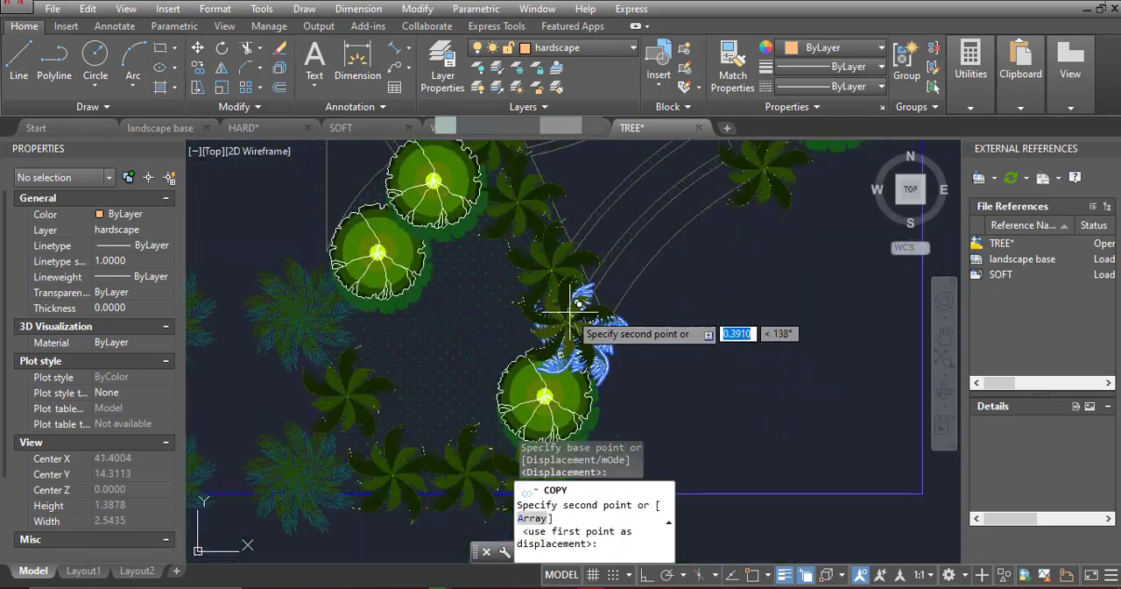
scroll(681, 228, "down", 8)
left_click(708, 211)
key("Escape")
Copy the upper east orange-dotted tree to beside the upper yellow-dotted shrub on the curved path's west side
scroll(724, 220, "up", 3)
middle_click_drag(723, 220, 676, 285)
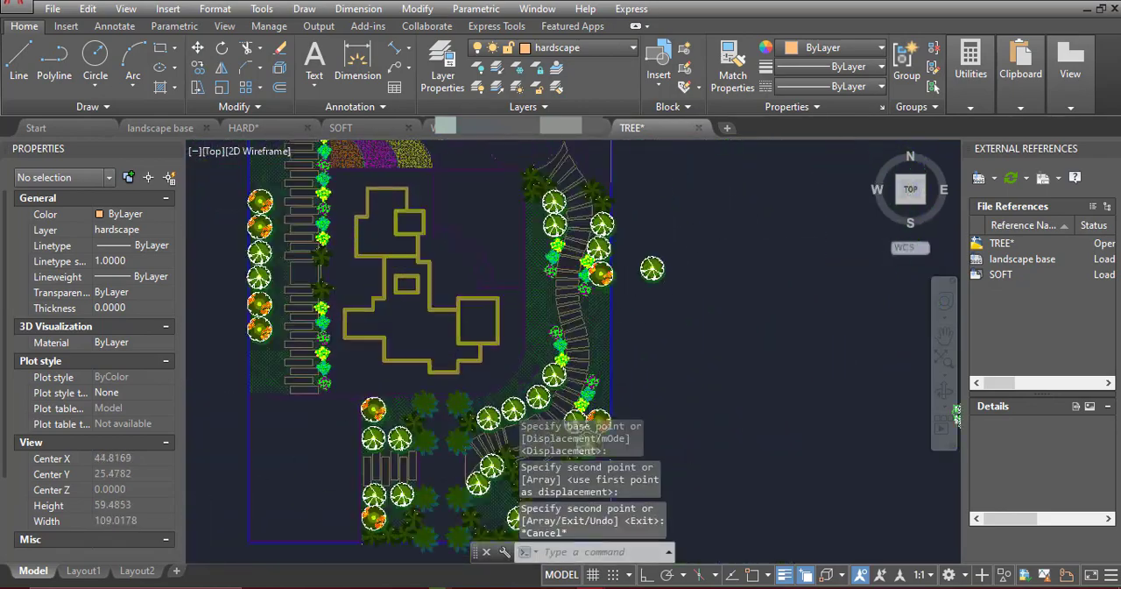
scroll(578, 302, "up", 2)
left_click(615, 260)
left_click(198, 67)
left_click(611, 260)
scroll(578, 246, "up", 2)
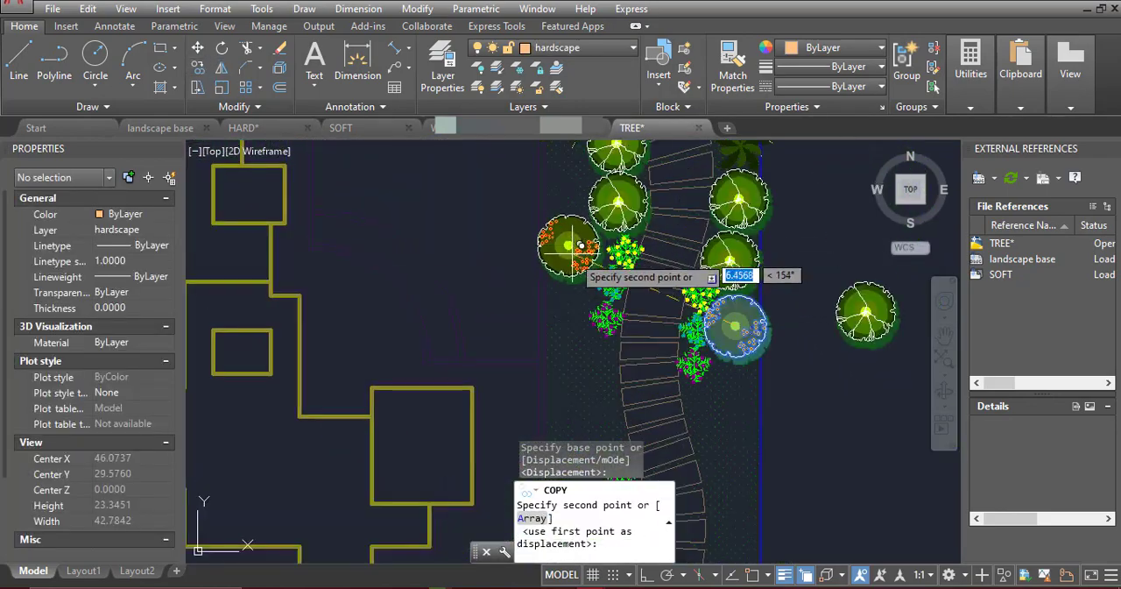
left_click(579, 250)
Place three orange-dotted trees behind the row of white-branched trees at the path's lower west bend, ending the copying
scroll(583, 254, "down", 4)
middle_click_drag(650, 342, 637, 244)
scroll(549, 281, "up", 4)
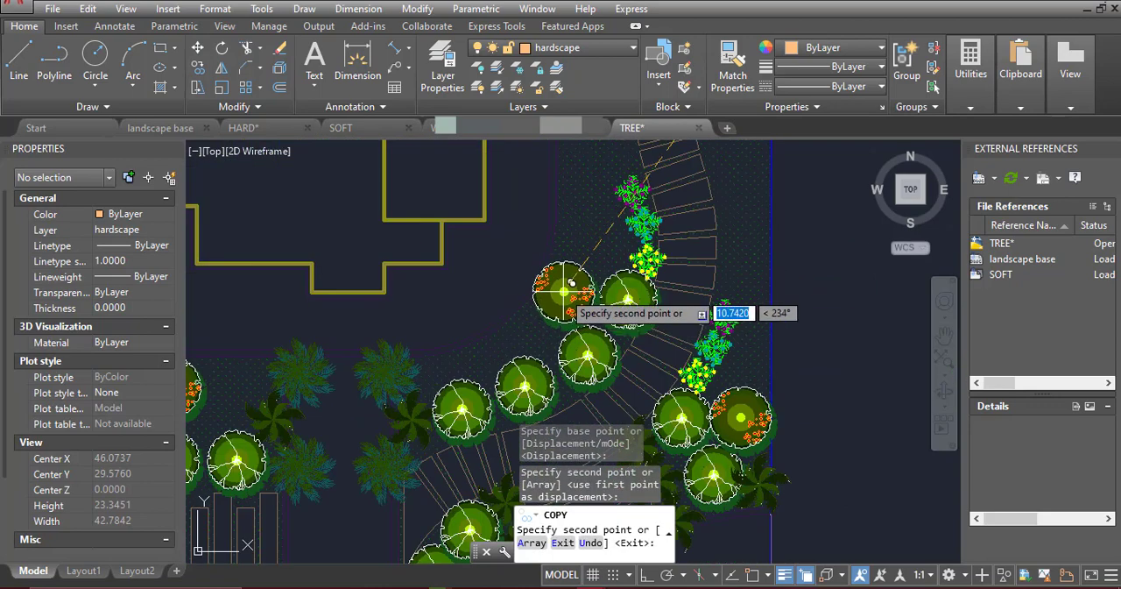
middle_click_drag(578, 276, 555, 246)
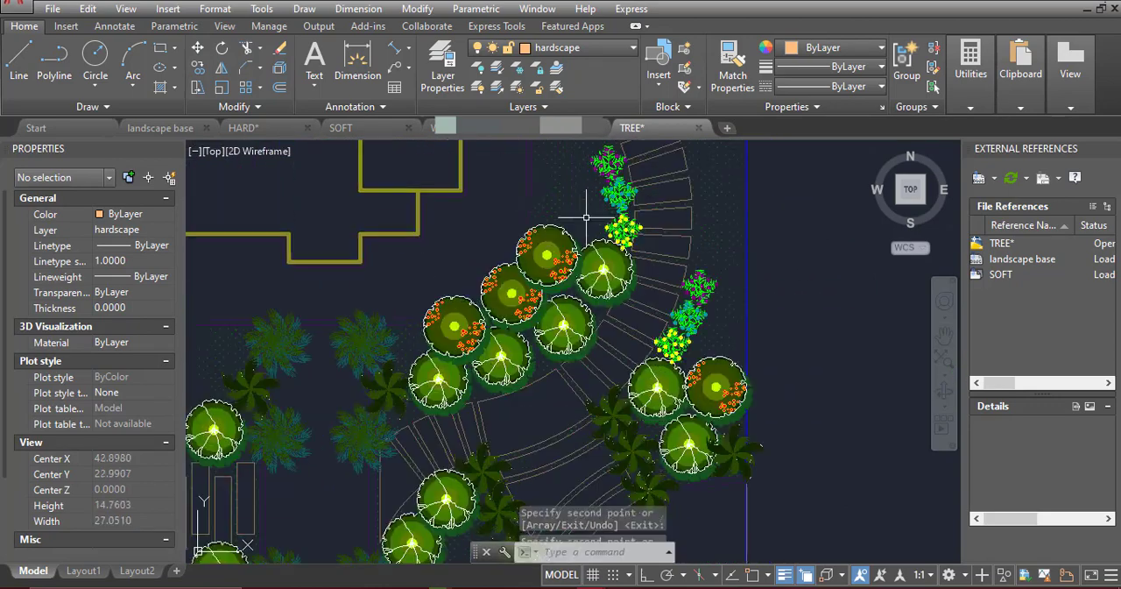
key("Escape")
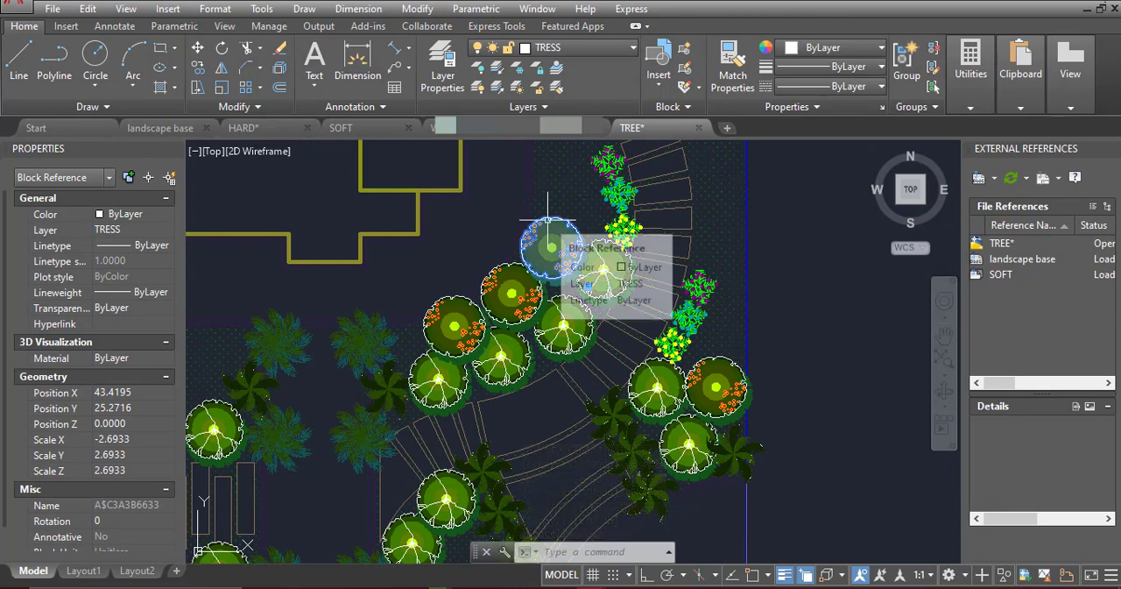
Nudge the two northernmost orange-dotted trees at the path's lower west bend into better alignment with the tree row
key("Escape")
left_click(512, 289)
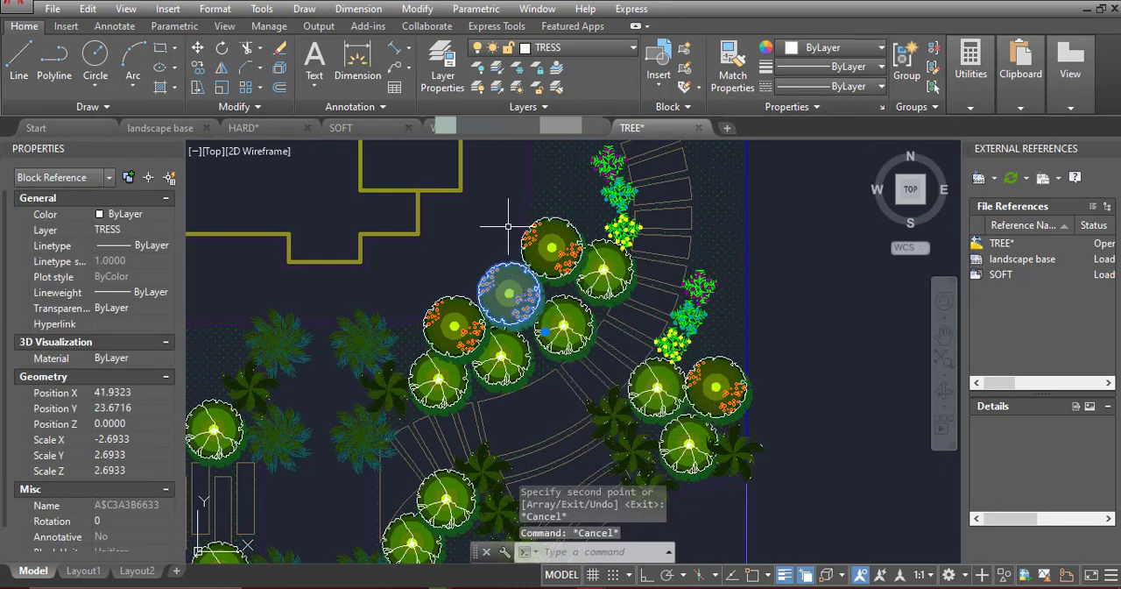
key("Escape")
Mirror the radial-branched tree in the plant symbol column about a vertical line through its centre, erasing the source object
scroll(508, 226, "down", 6)
scroll(730, 333, "up", 8)
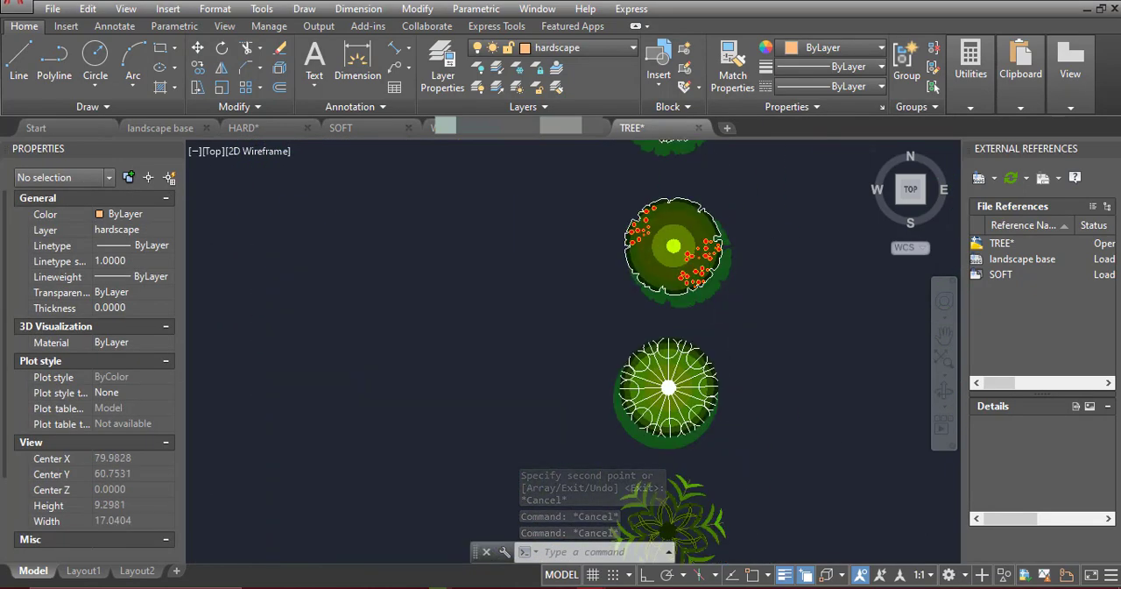
scroll(686, 343, "down", 4)
left_click(679, 358)
scroll(673, 356, "up", 4)
scroll(672, 354, "down", 4)
scroll(680, 171, "up", 4)
scroll(683, 402, "down", 6)
middle_click_drag(444, 481, 536, 353)
scroll(791, 345, "up", 8)
left_click(222, 67)
scroll(741, 322, "up", 4)
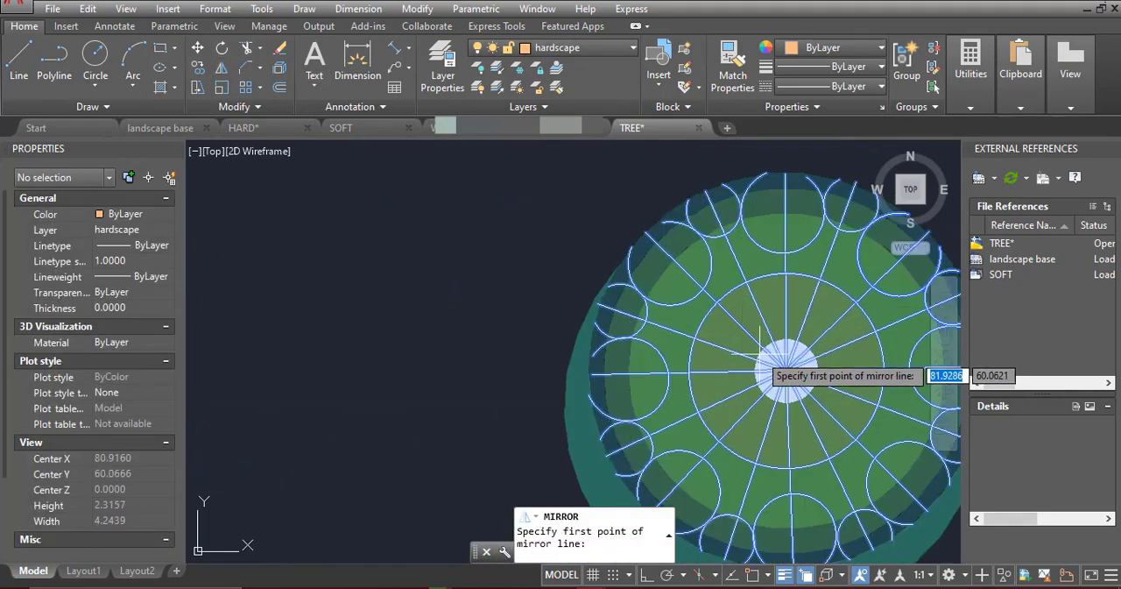
key("F3")
left_click(786, 371)
scroll(785, 230, "down", 2)
key("F8")
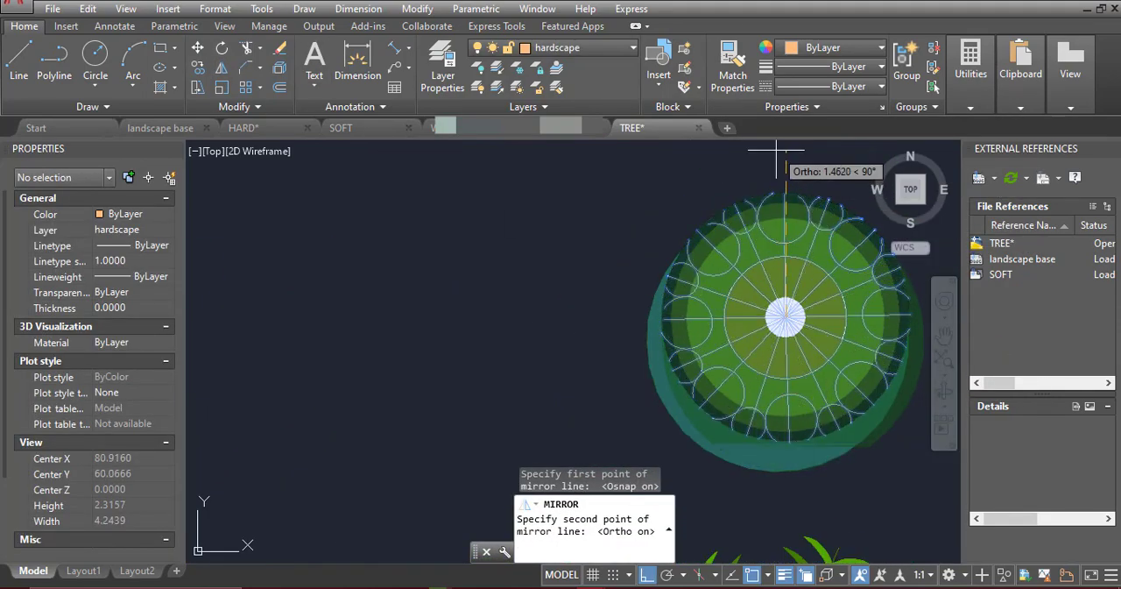
left_click(776, 149)
type("y")
key("Return")
Copy the mirrored radial-branched tree by its centre into the gap between orange-dotted trees in the west boundary row
left_click(764, 219)
left_click(198, 67)
scroll(799, 323, "up", 2)
left_click(754, 304)
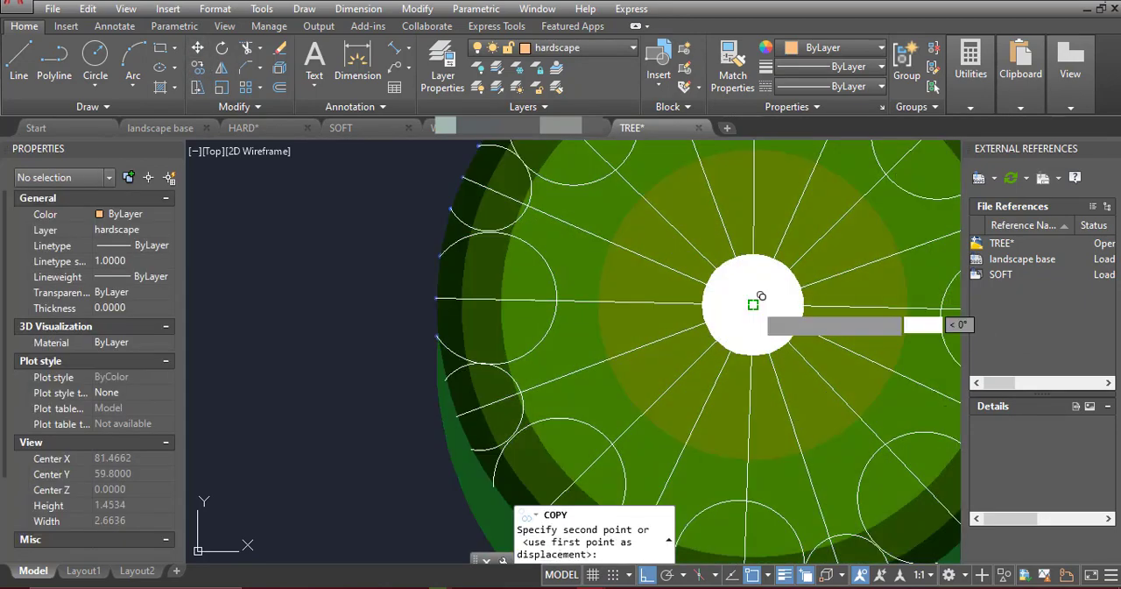
scroll(776, 261, "down", 7)
key("F3")
scroll(782, 263, "down", 3)
key("F8")
scroll(578, 294, "up", 6)
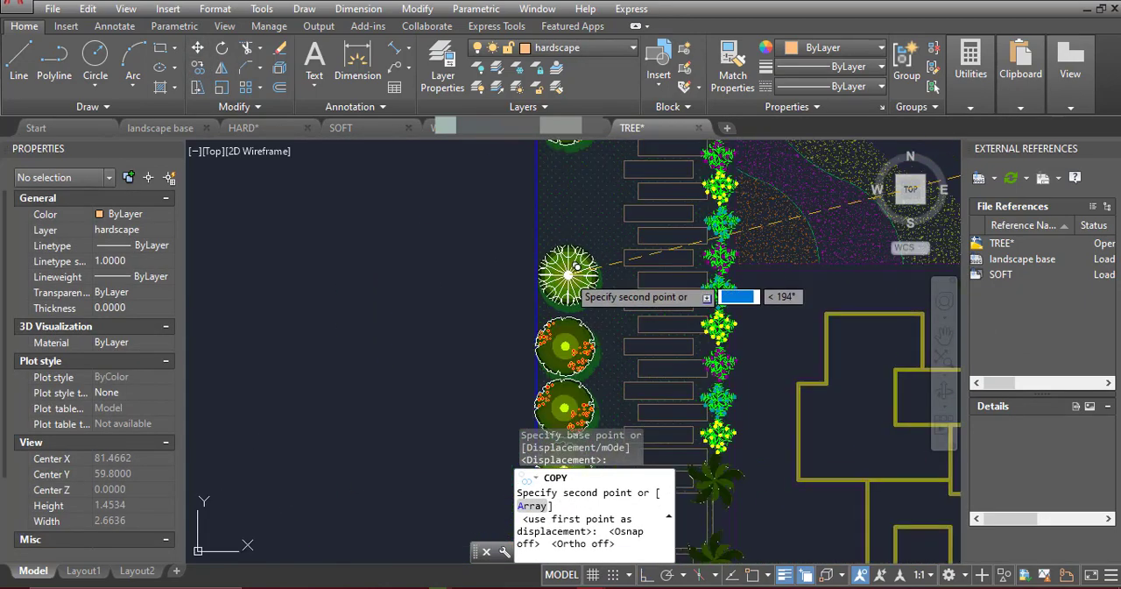
middle_click_drag(580, 211, 588, 285)
left_click(576, 248)
Place two radial-branched trees at the south end of the west boundary row, below the last orange-dotted tree
scroll(565, 188, "down", 5)
scroll(563, 385, "up", 3)
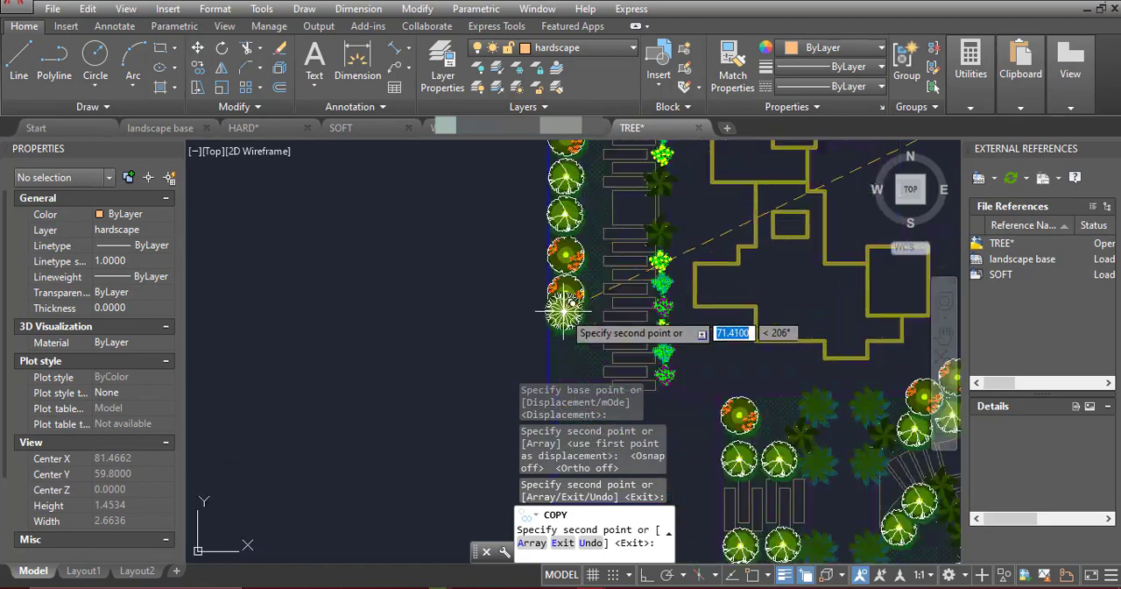
scroll(564, 312, "up", 2)
left_click(572, 327)
scroll(583, 325, "up", 1)
scroll(613, 289, "down", 4)
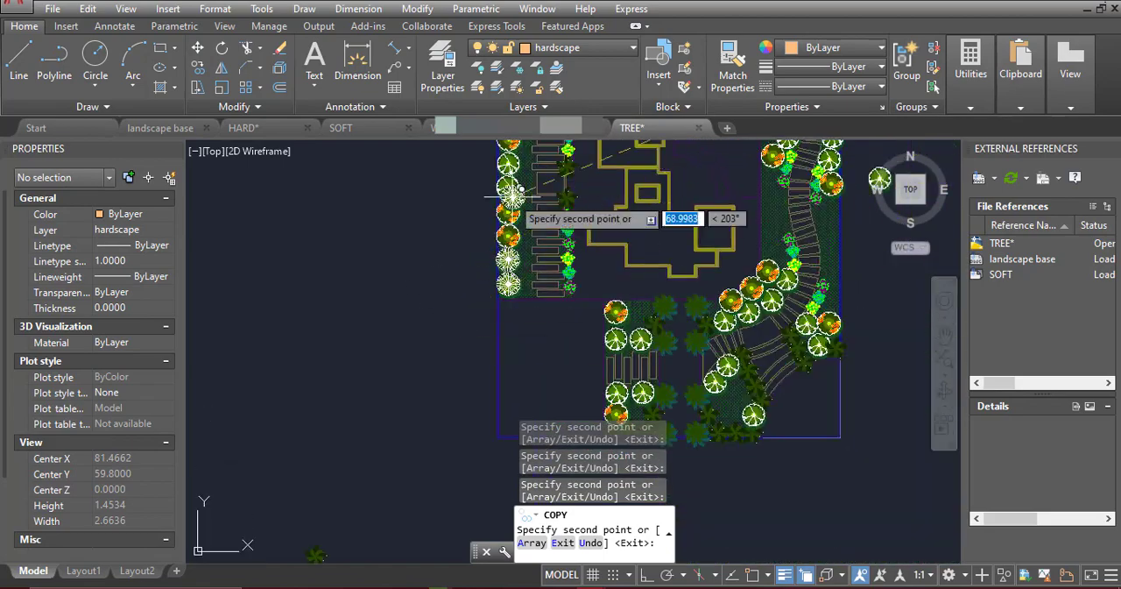
scroll(570, 253, "up", 4)
scroll(610, 225, "down", 4)
Place radial-branched trees beside the shrub groups on both sides of the curved east path, and end the copying
scroll(836, 350, "up", 4)
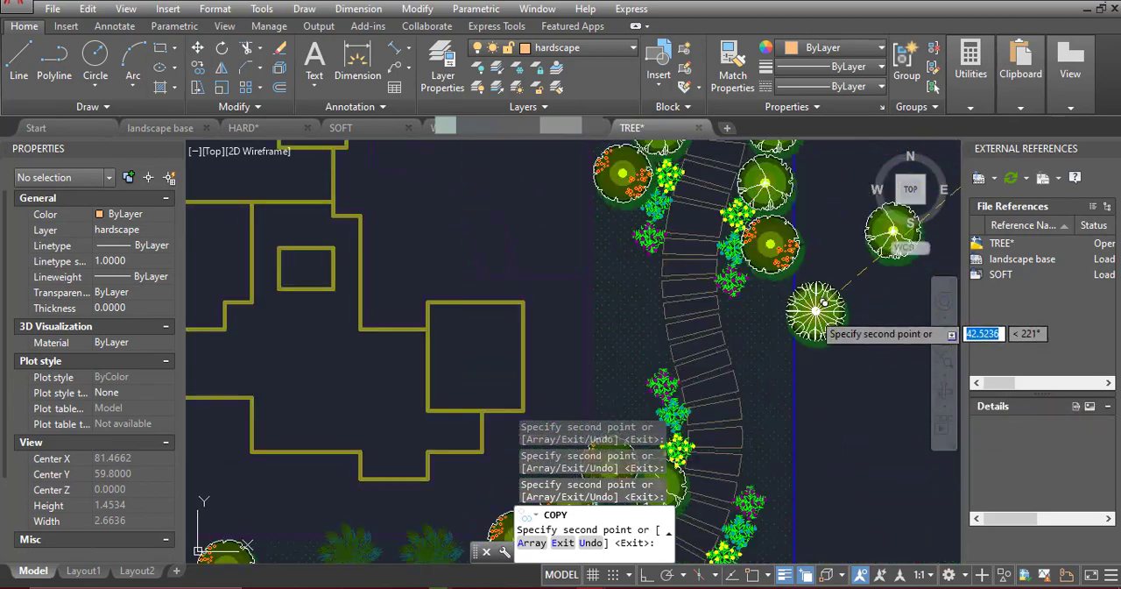
scroll(774, 304, "down", 3)
scroll(771, 438, "up", 3)
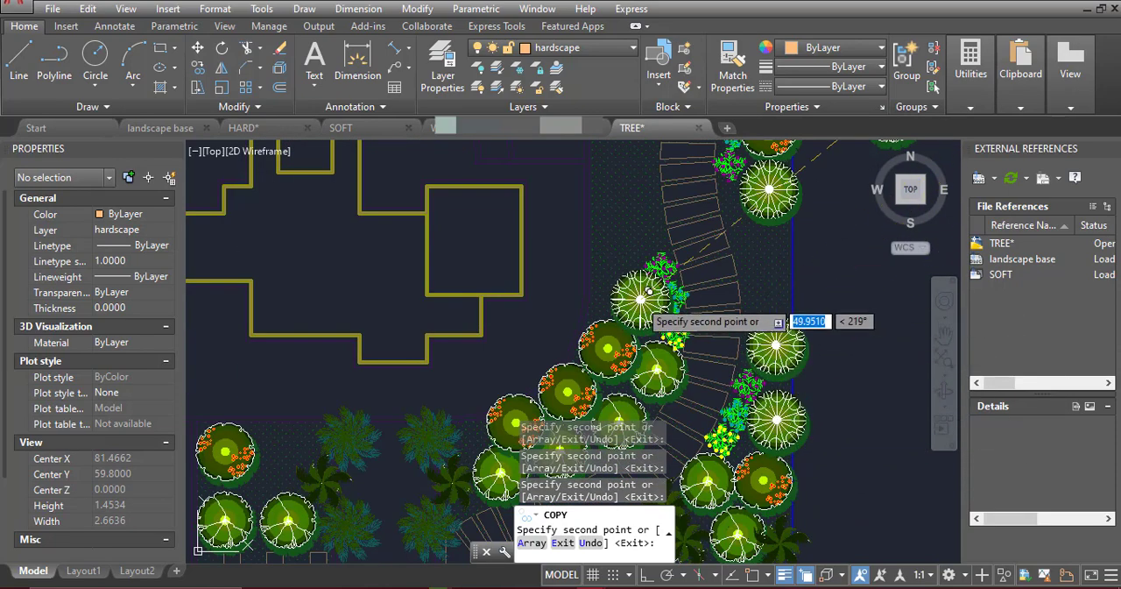
mouse_move(642, 252)
middle_mouse_down()
mouse_move(642, 300)
mouse_move(689, 263)
middle_mouse_up()
scroll(679, 303, "down", 2)
scroll(651, 387, "up", 4)
key("Escape")
Change the draw order of the three orange-dotted trees at the curved path's lower west bend
left_click(672, 370)
scroll(632, 355, "down", 2)
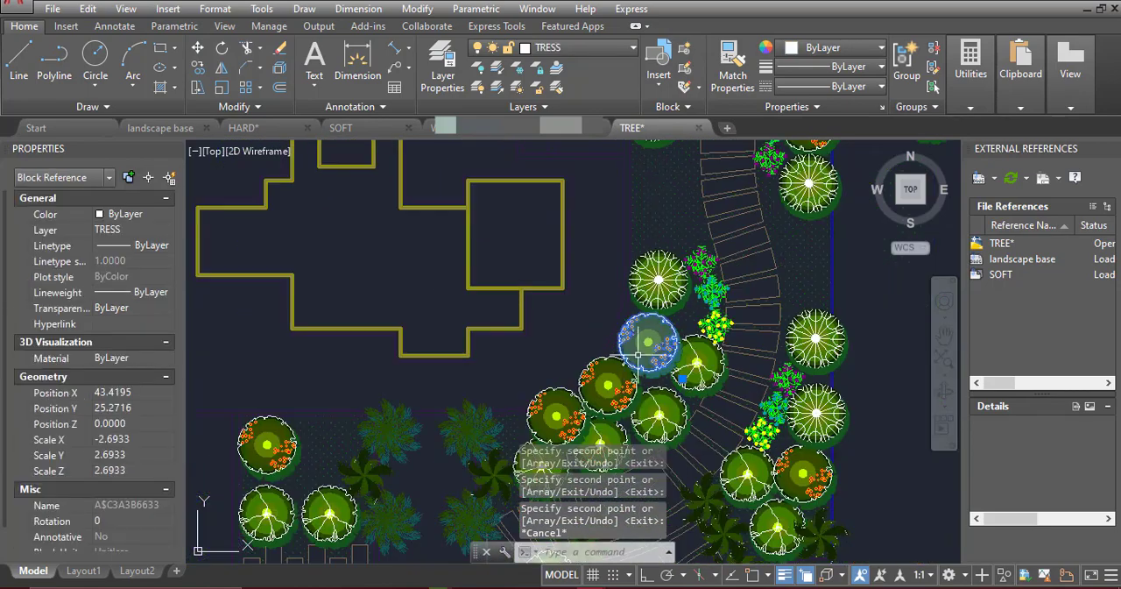
left_click(624, 397)
left_click(574, 402)
right_click(573, 402)
mouse_move(724, 217)
left_click(800, 217)
key("Escape")
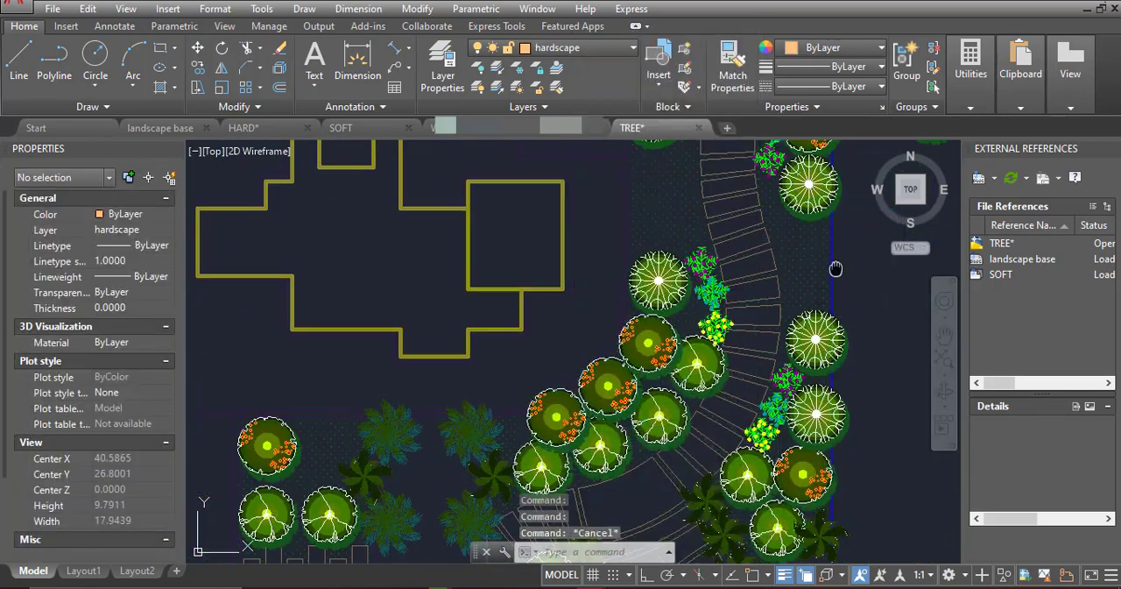
Delete the leftover white-branched tree outside the east boundary and save the drawing
middle_click_drag(836, 268, 792, 513)
scroll(635, 349, "up", 4)
scroll(597, 250, "down", 8)
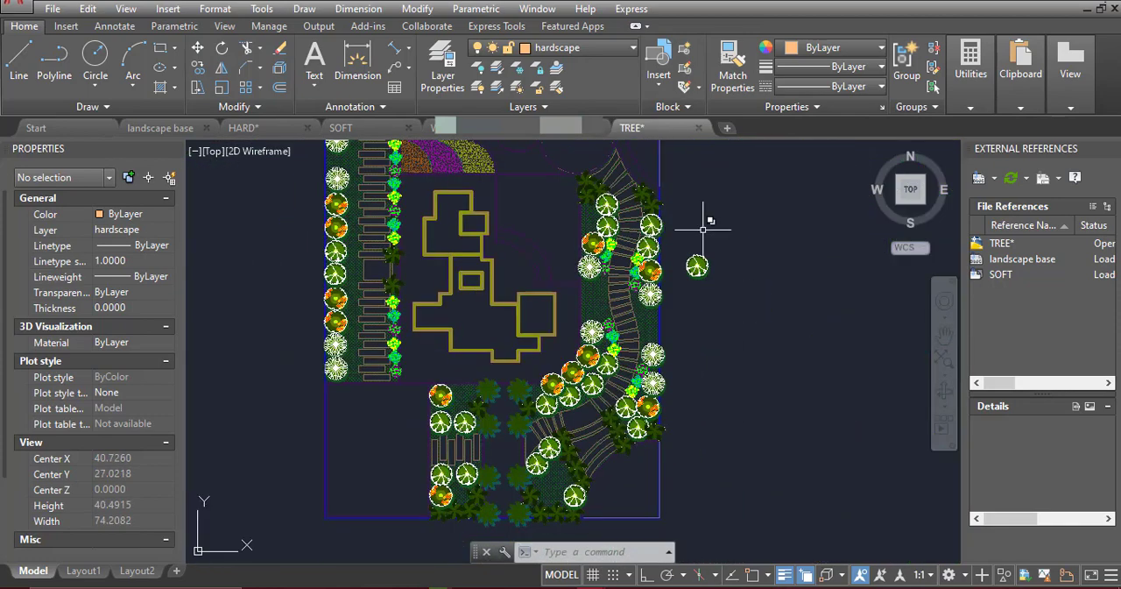
middle_click_drag(704, 225, 695, 274)
left_click(684, 316)
key("Delete")
scroll(684, 311, "down", 3)
Copy the six-lobed yellow-flowered tree from the symbol column to between the two northern radial-branched trees in the west row
scroll(661, 249, "up", 7)
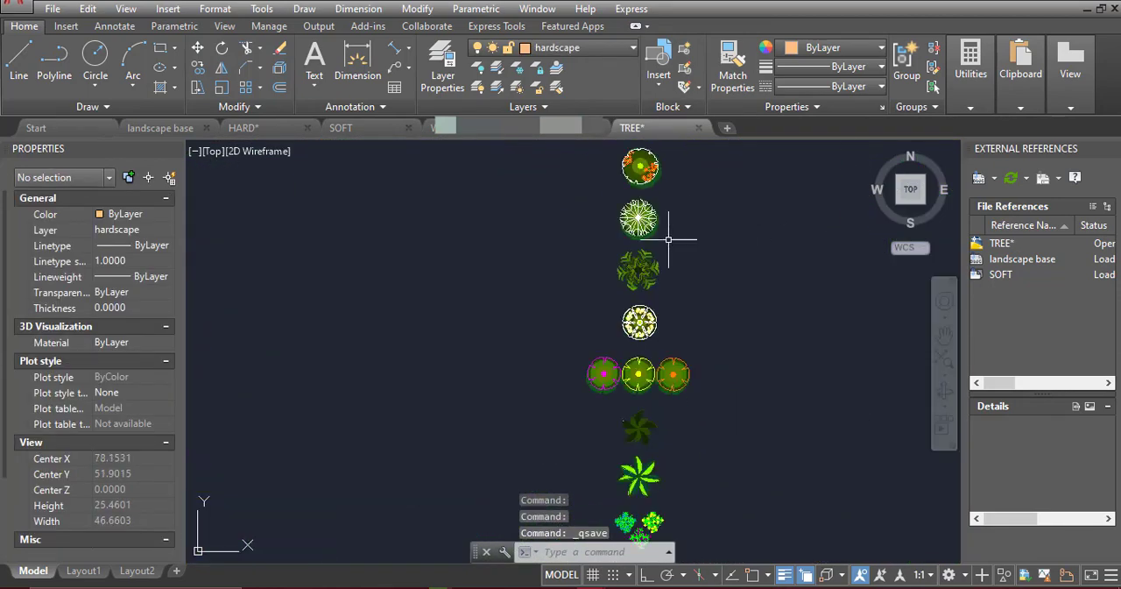
left_click(661, 391)
left_click(198, 67)
scroll(735, 456, "up", 5)
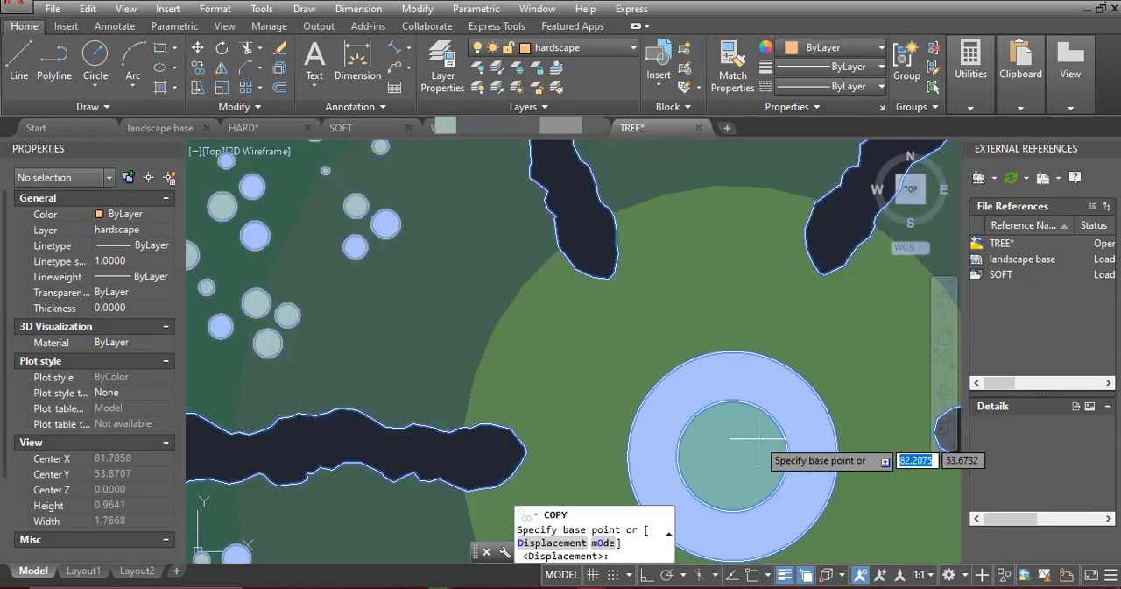
left_click(726, 464)
scroll(751, 313, "down", 8)
scroll(578, 316, "up", 6)
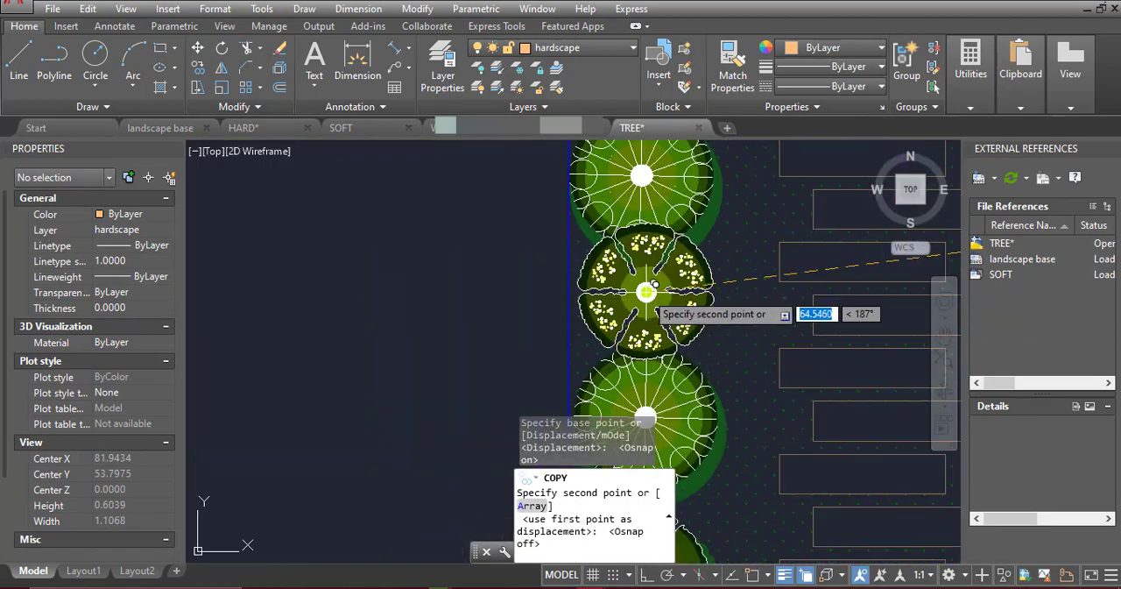
left_click(562, 328)
Place two yellow-flowered trees on each side of the curved path, between the upper and lower radial-branched trees
scroll(613, 289, "down", 6)
scroll(805, 319, "up", 7)
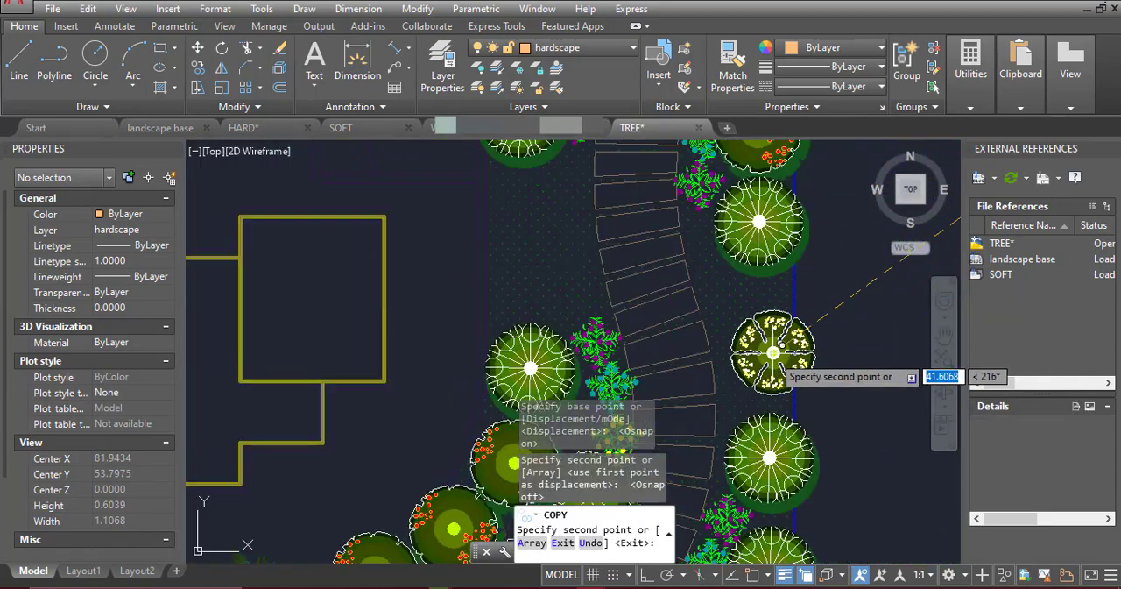
left_click(759, 376)
left_click(749, 310)
scroll(747, 308, "down", 4)
scroll(678, 288, "up", 4)
left_click(677, 331)
left_click(672, 253)
scroll(711, 340, "down", 5)
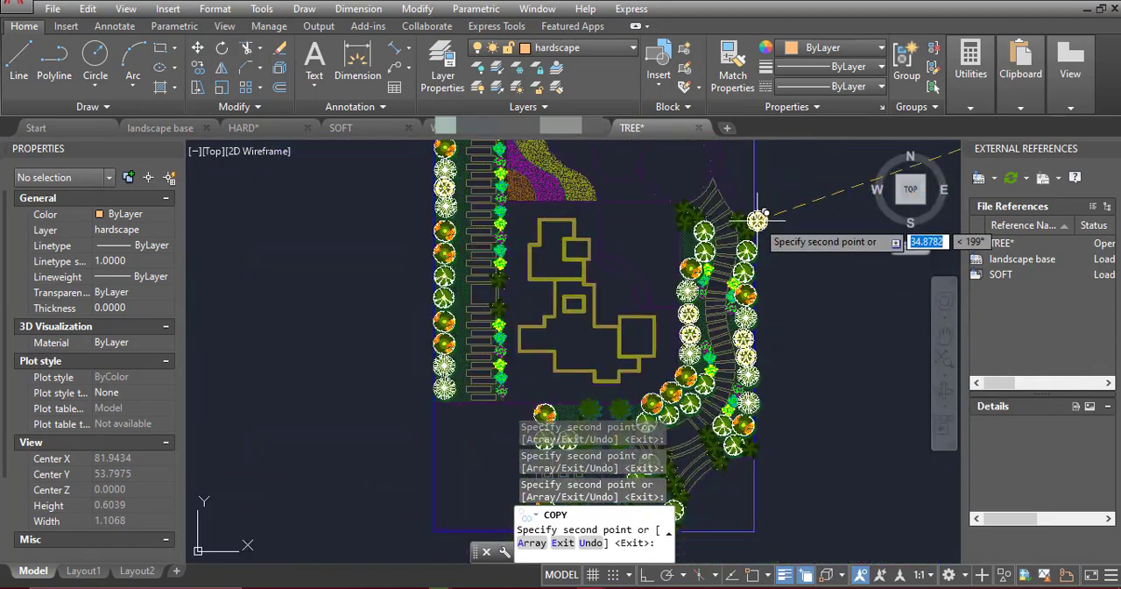
Place a yellow-flowered tree at the north end of the curved path's west row and finish copying
scroll(700, 235, "up", 5)
left_click(669, 268)
scroll(720, 240, "down", 5)
middle_click_drag(804, 343, 871, 421)
key("Escape")
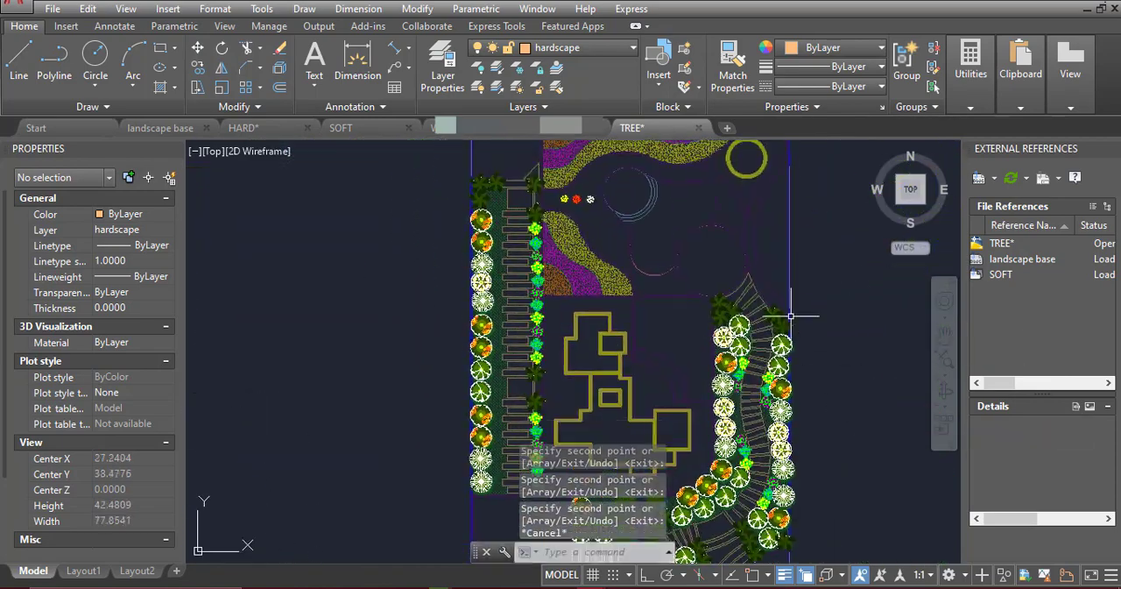
Examine the plant symbols beside the plan and the three flower symbols between the wavy beds
middle_click_drag(612, 231, 346, 261)
scroll(862, 319, "up", 6)
scroll(760, 210, "down", 3)
scroll(780, 429, "up", 6)
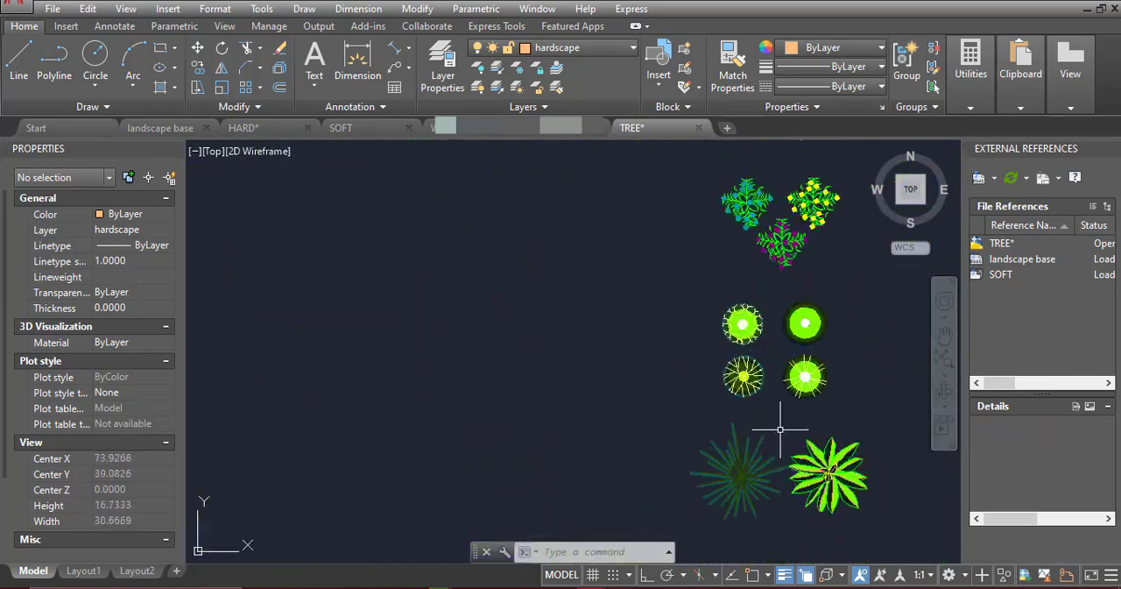
scroll(801, 232, "down", 8)
middle_click_drag(277, 176, 439, 271)
scroll(439, 271, "up", 4)
middle_click_drag(439, 270, 583, 370)
scroll(575, 273, "up", 4)
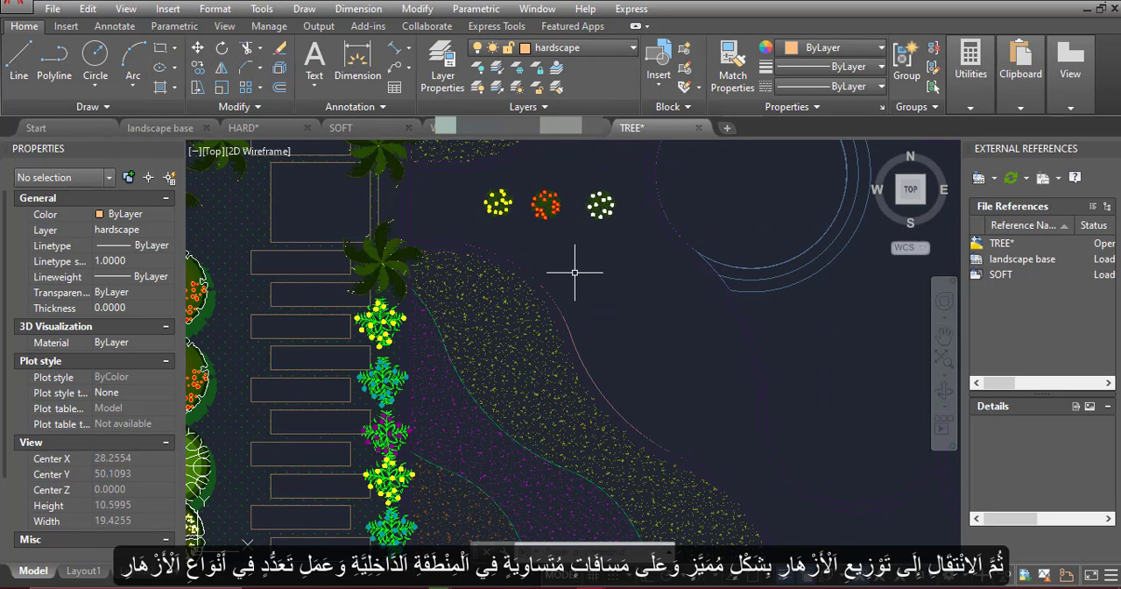
Copy the orange flower symbol from its centre to the southern wavy bed's north-west corner, beside the palm
left_click(553, 204)
left_click(198, 68)
scroll(544, 204, "up", 12)
key("F3")
left_click(574, 235)
scroll(626, 240, "down", 7)
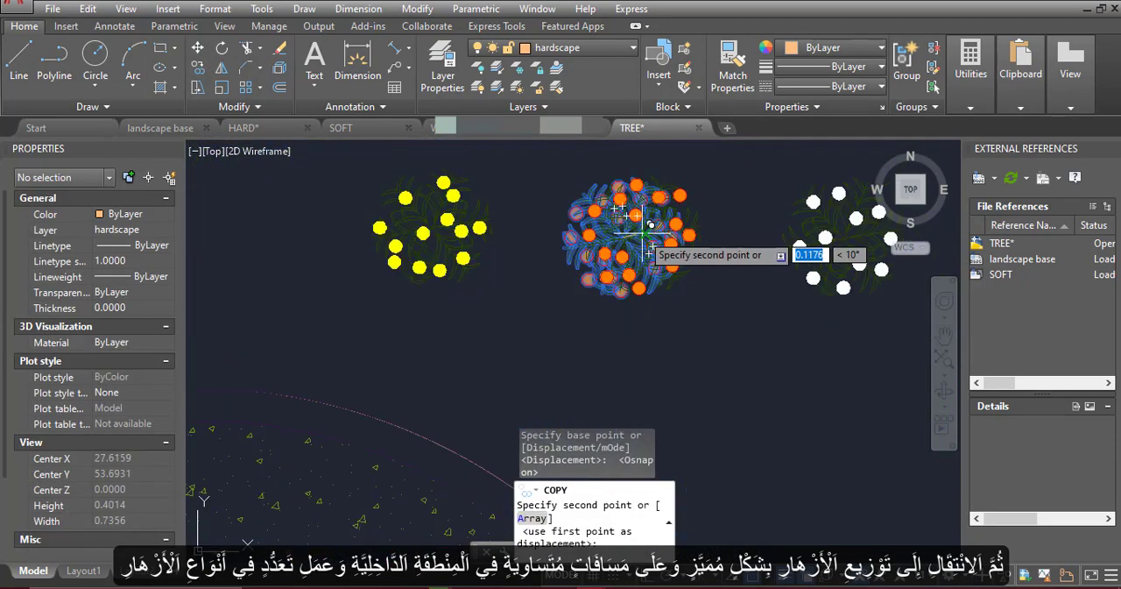
scroll(644, 233, "down", 4)
scroll(462, 326, "up", 4)
key("F3")
left_click(429, 350)
Line the northern part of the southern wavy bed's outer curve with orange flowers
scroll(460, 244, "down", 4)
scroll(472, 237, "down", 2)
left_click(482, 266)
left_click(509, 274)
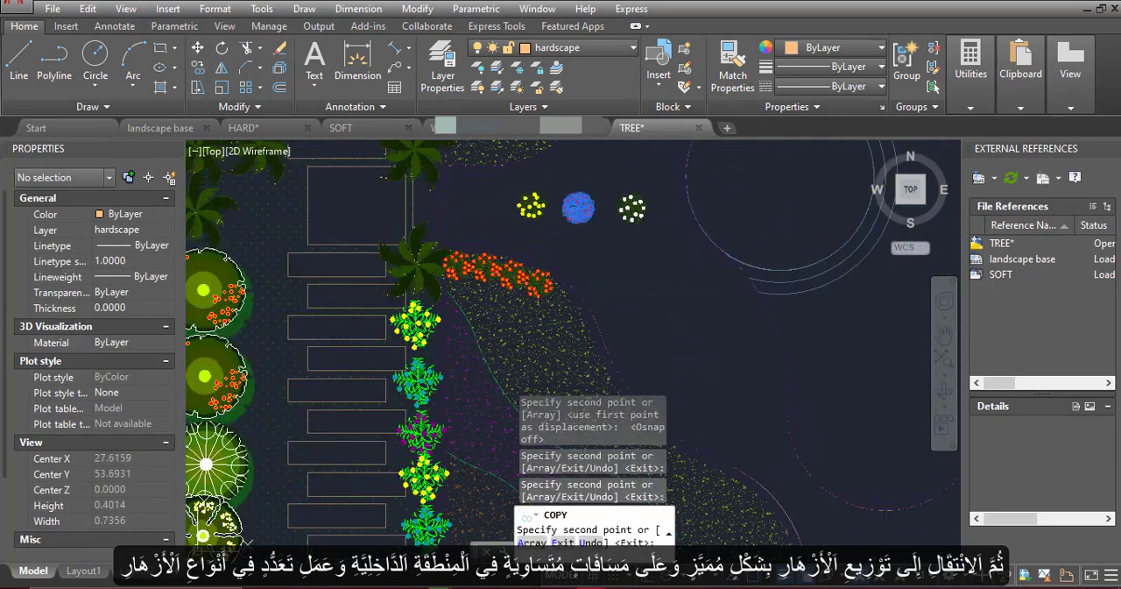
left_click(577, 328)
middle_click_drag(593, 372, 548, 302)
left_click(557, 310)
left_click(578, 337)
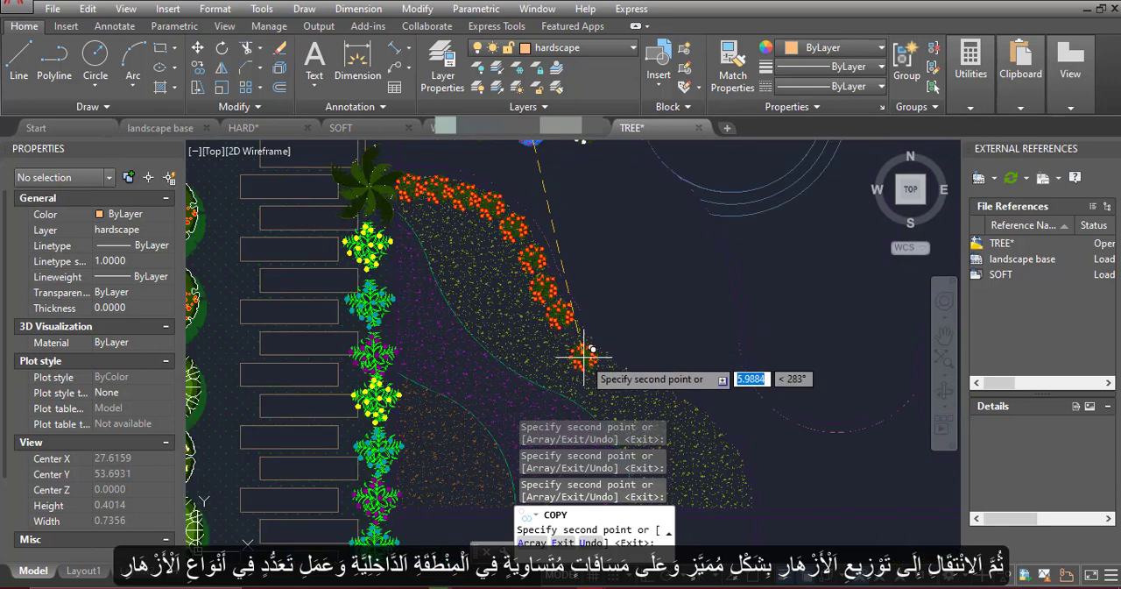
Undo the last orange flower and extend the row along the outer curve to the southern bed's south-east corner
key("ctrl+z")
left_click(600, 360)
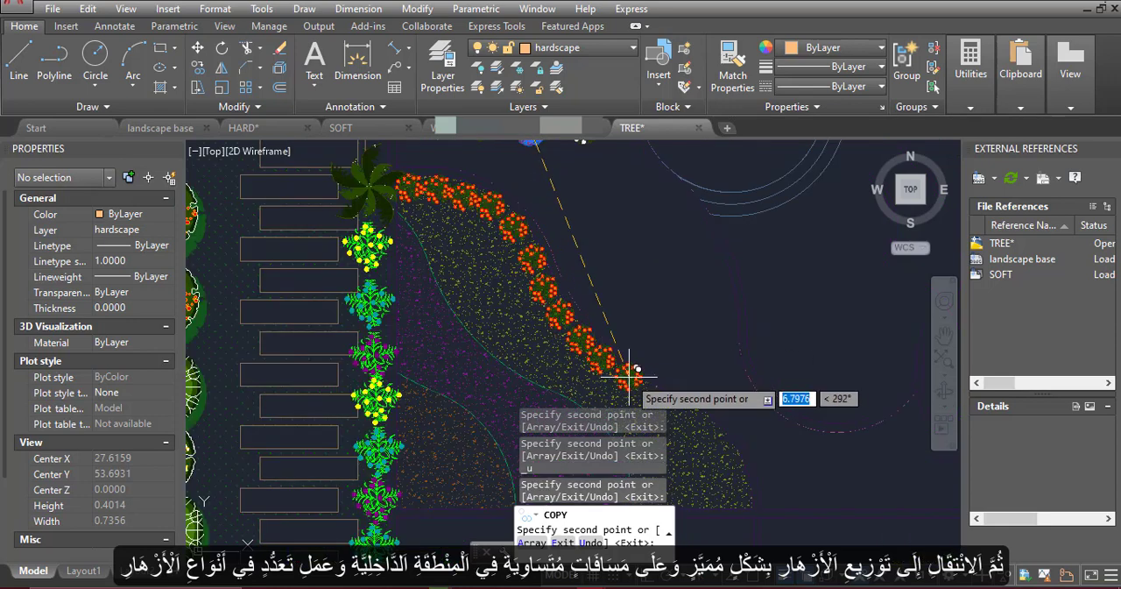
left_click(700, 419)
left_click(721, 439)
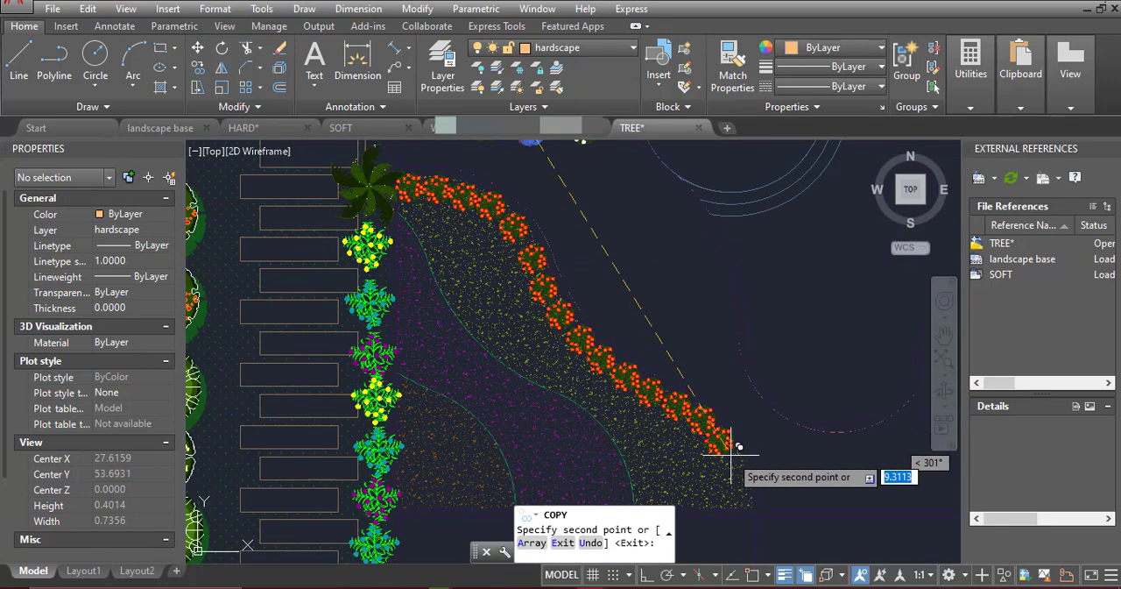
left_click(741, 464)
left_click(749, 494)
Place orange flowers along the northern wavy bed's lower edge, from the palm up the rising western curve
scroll(706, 346, "down", 5)
middle_click_drag(678, 259, 667, 248)
scroll(667, 248, "up", 4)
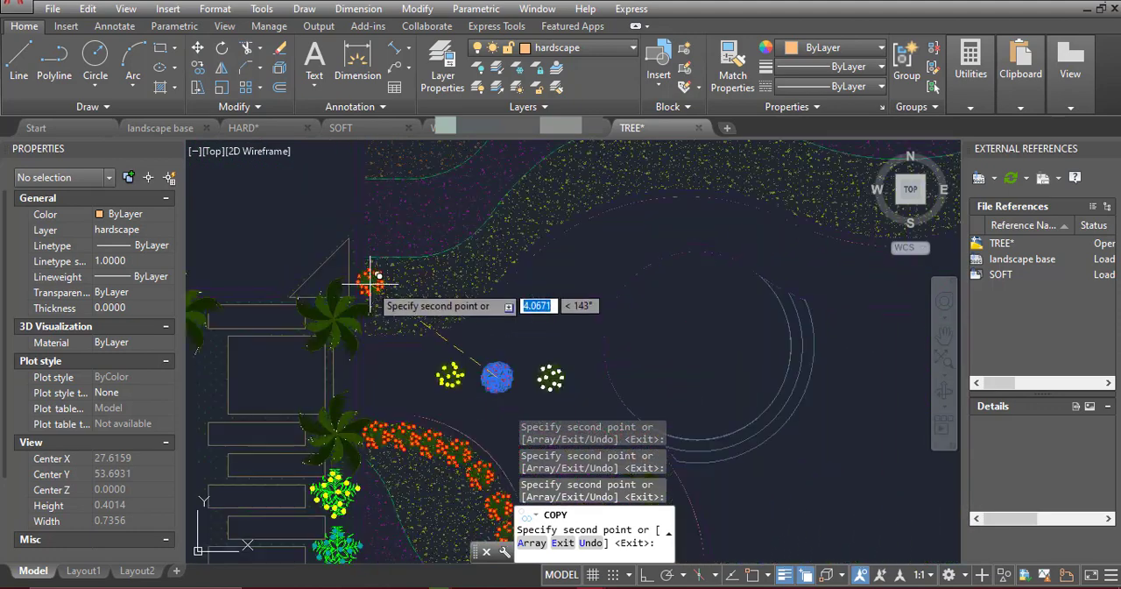
scroll(368, 280, "up", 2)
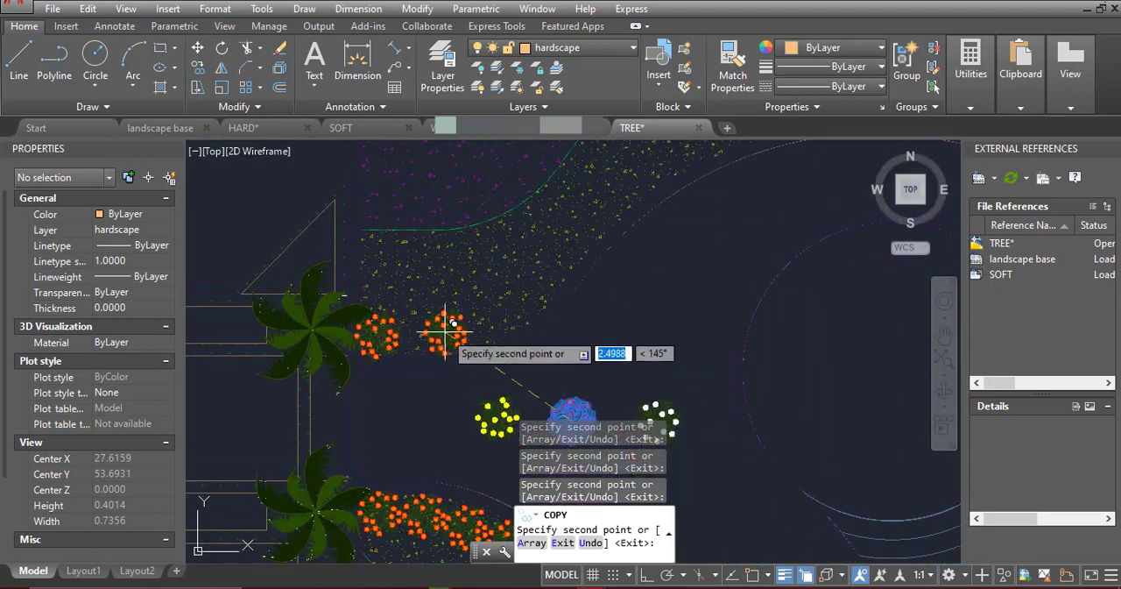
left_click(532, 293)
left_click(550, 272)
left_click(567, 249)
left_click(590, 227)
left_click(652, 173)
Continue the orange flower row along the northern bed's lower edge to its east tip at the plan boundary
scroll(477, 296, "down", 5)
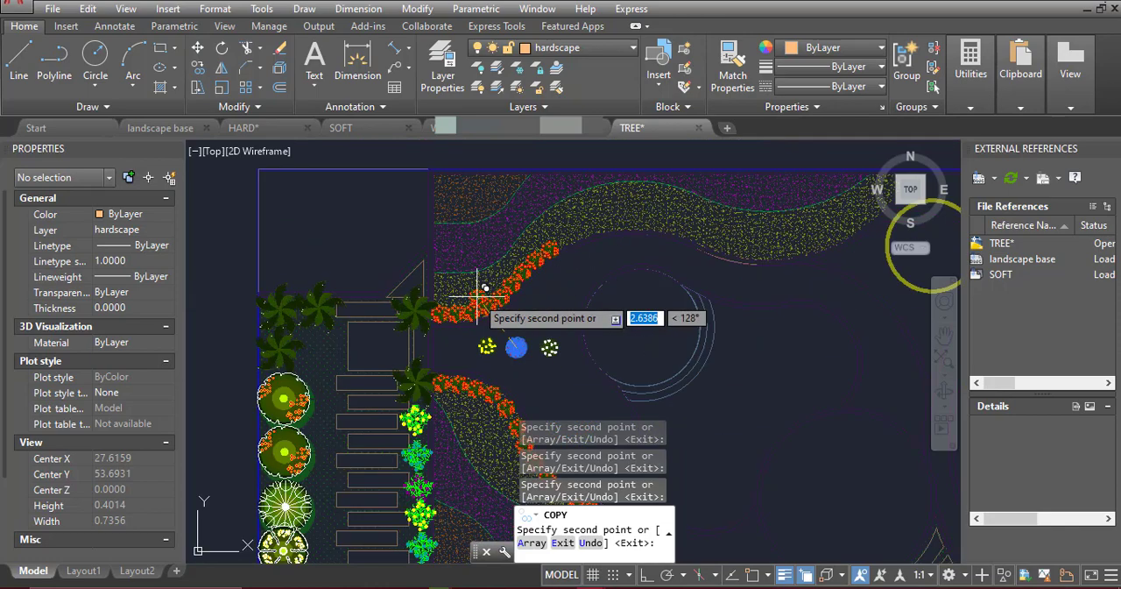
scroll(548, 272, "up", 4)
left_click(537, 254)
left_click(564, 245)
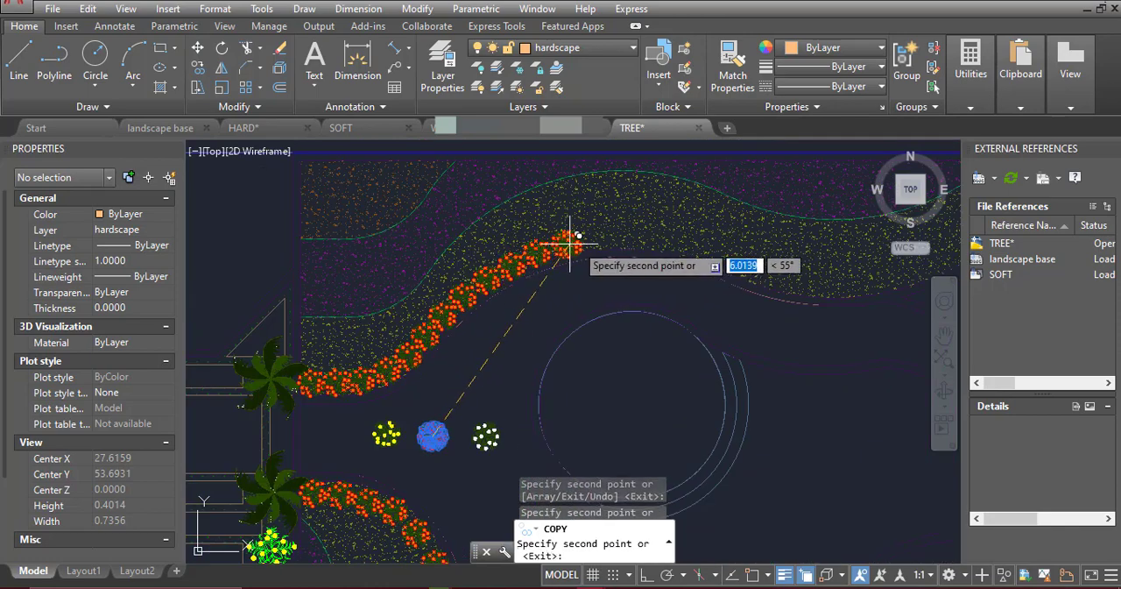
left_click(596, 241)
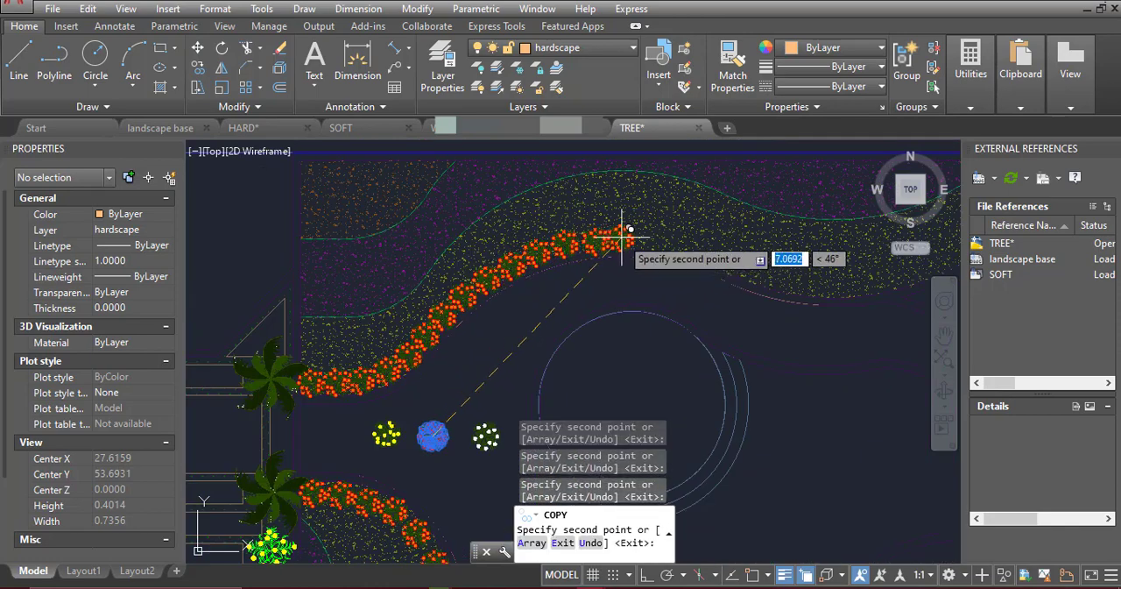
left_click(708, 243)
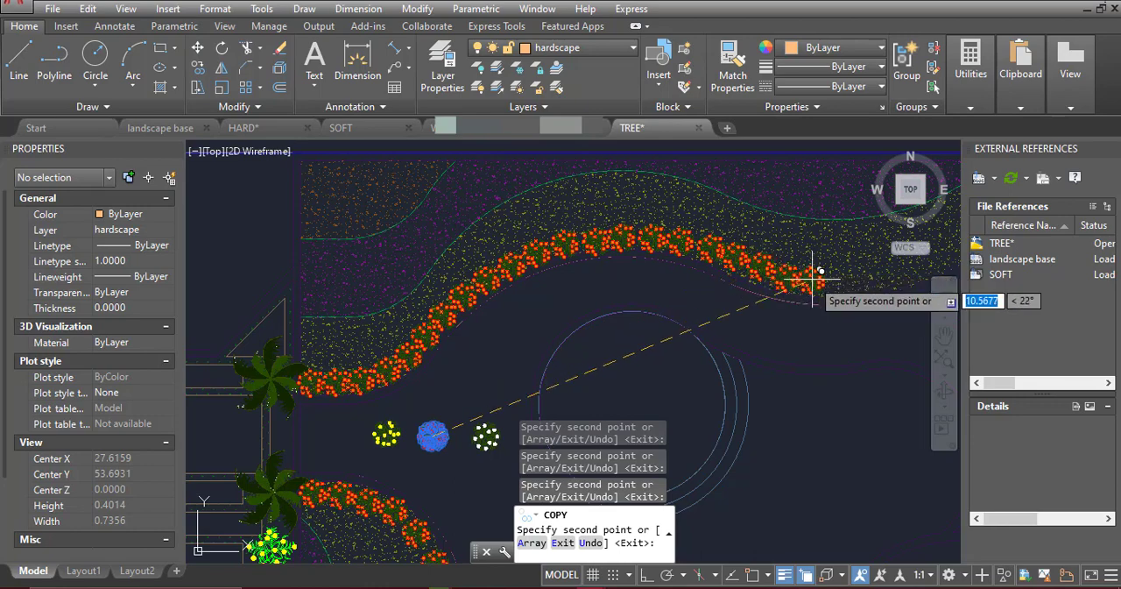
middle_click_drag(851, 275, 601, 320)
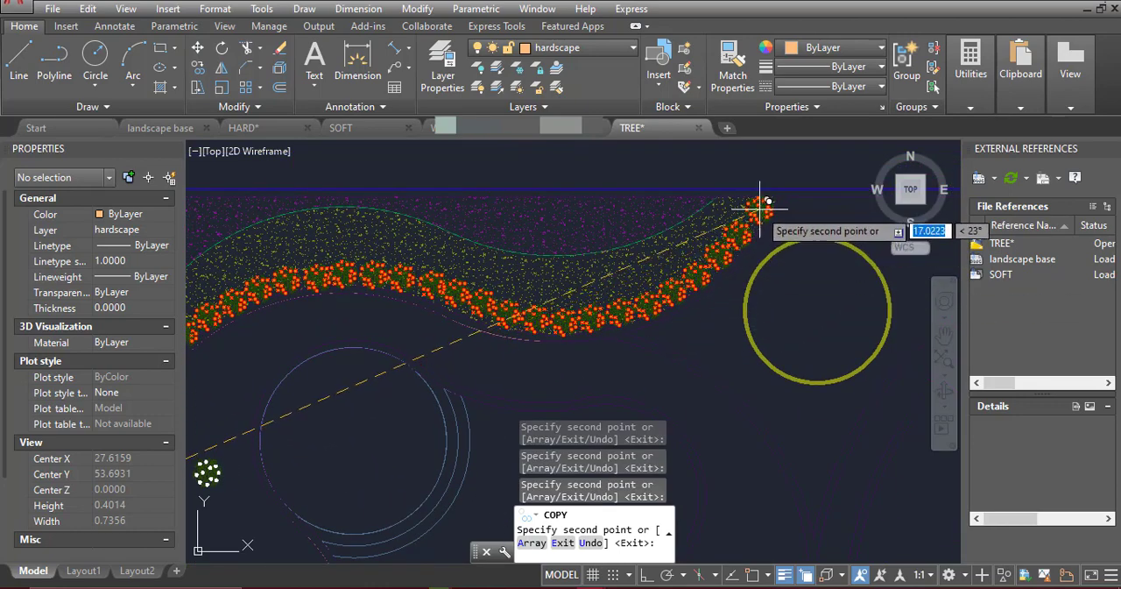
Finish copying and delete the original orange flower symbol between the two wavy beds
scroll(759, 209, "down", 5)
middle_click_drag(664, 274, 711, 172)
scroll(585, 233, "up", 5)
key("Escape")
left_click(604, 190)
key("Delete")
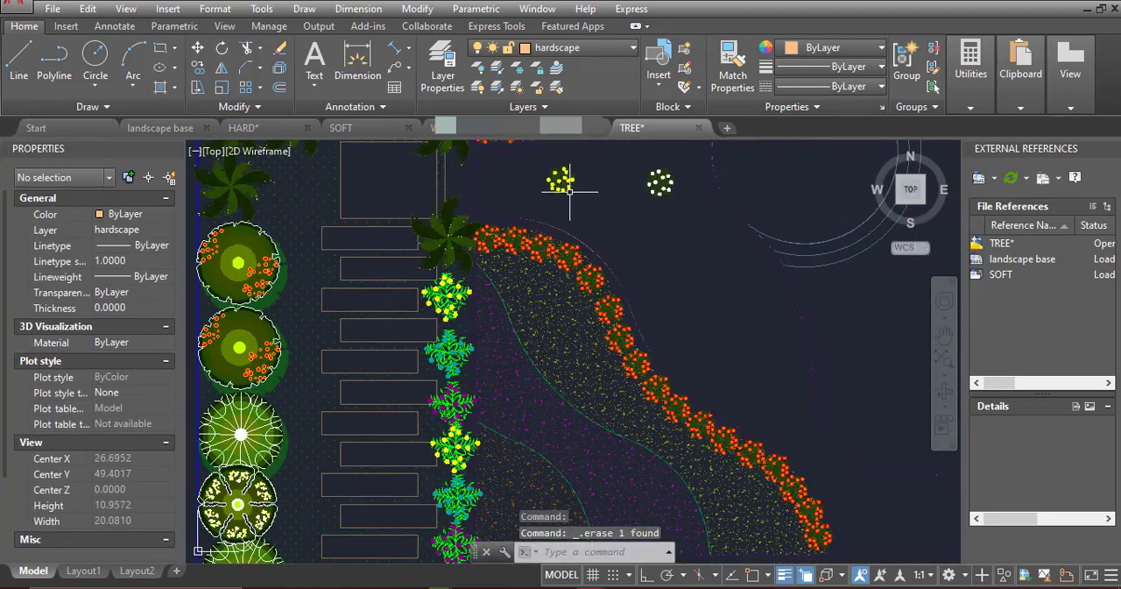
Select the yellow flower symbol between the wavy beds for copying, with its centre as base point
left_click(568, 190)
left_click(199, 68)
scroll(518, 163, "up", 9)
key("F3")
left_click(649, 265)
key("F3")
scroll(580, 194, "down", 8)
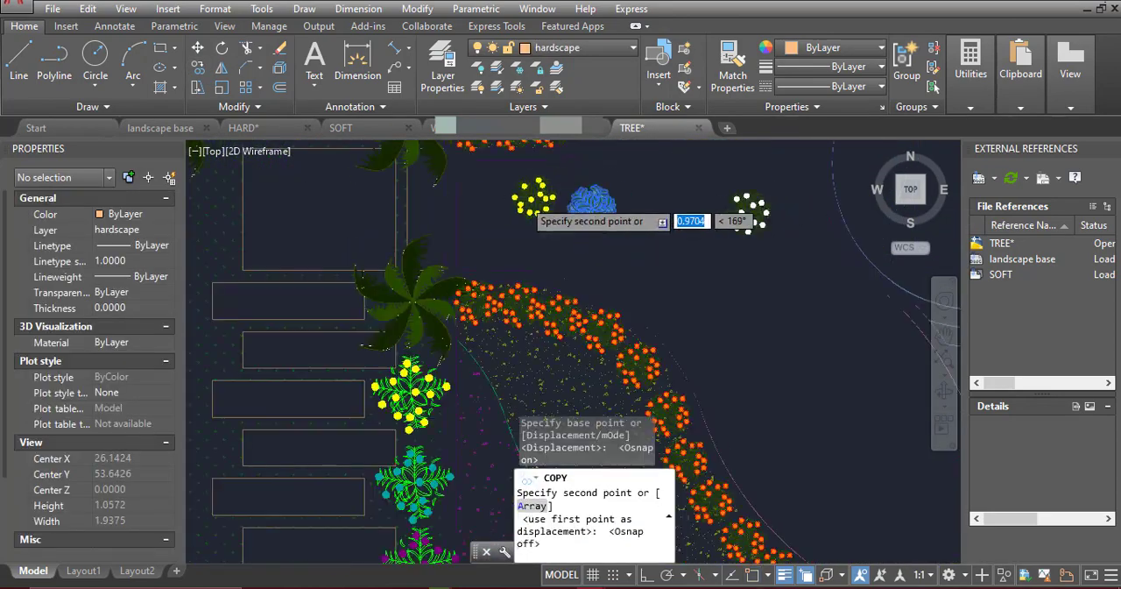
middle_click_drag(449, 418, 518, 244)
left_click(505, 224)
left_click(529, 256)
left_click(537, 288)
scroll(479, 177, "down", 3)
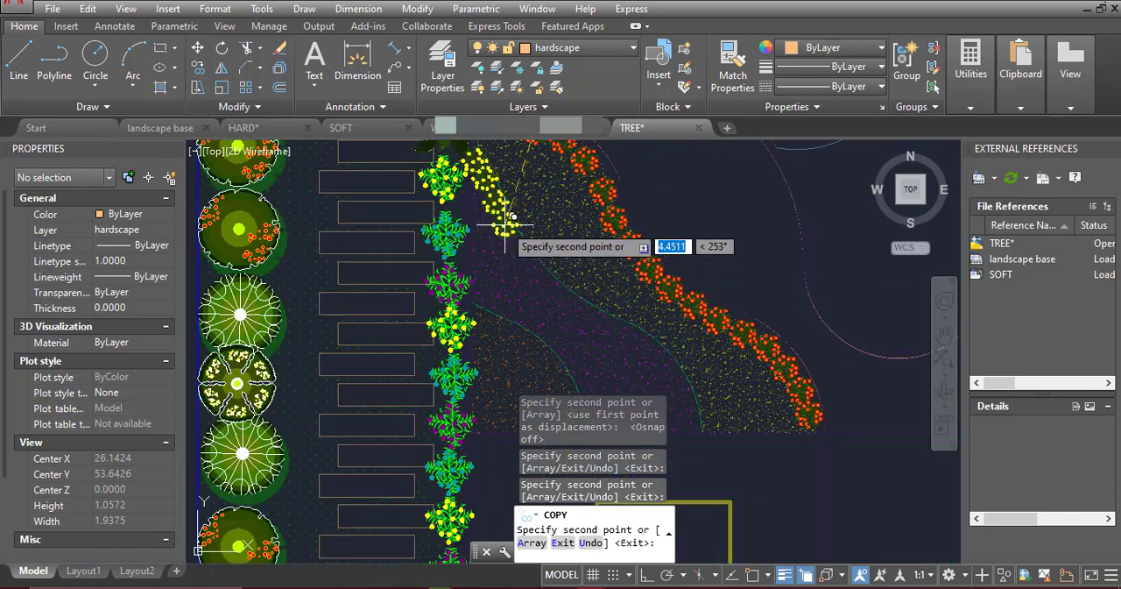
key("ctrl+z")
key("ctrl+z")
key("ctrl+z")
key("ctrl+z")
key("ctrl+z")
key("ctrl+z")
key("ctrl+z")
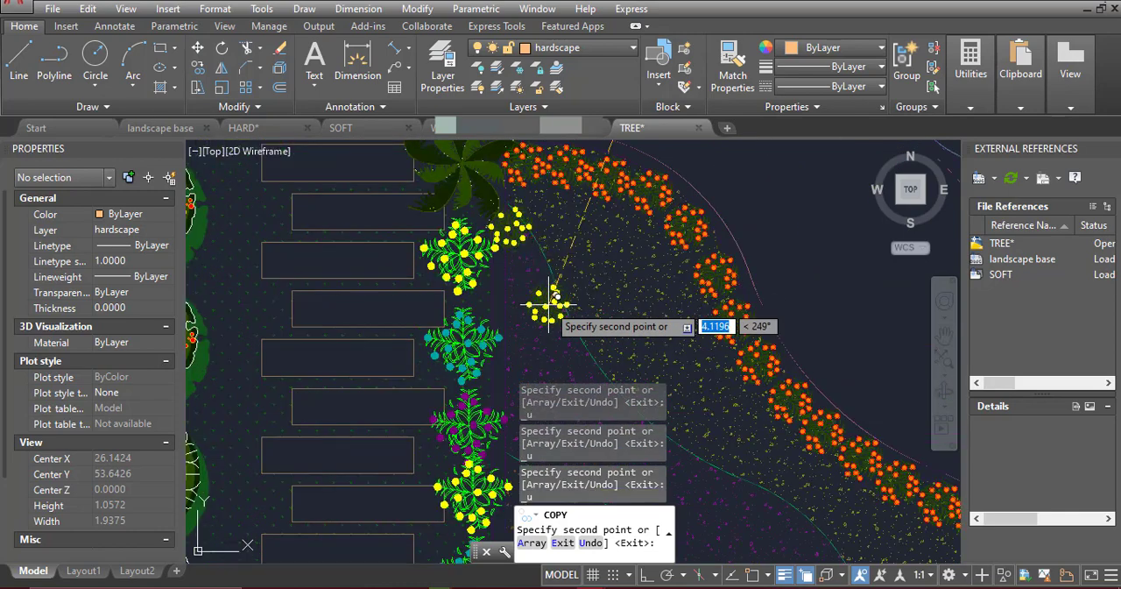
Line the curve between the southern bed's orange and purple strips with yellow flowers, down to its south edge
middle_click_drag(496, 336, 572, 189)
scroll(572, 188, "up", 4)
left_click(568, 191)
left_click(596, 202)
left_click(630, 219)
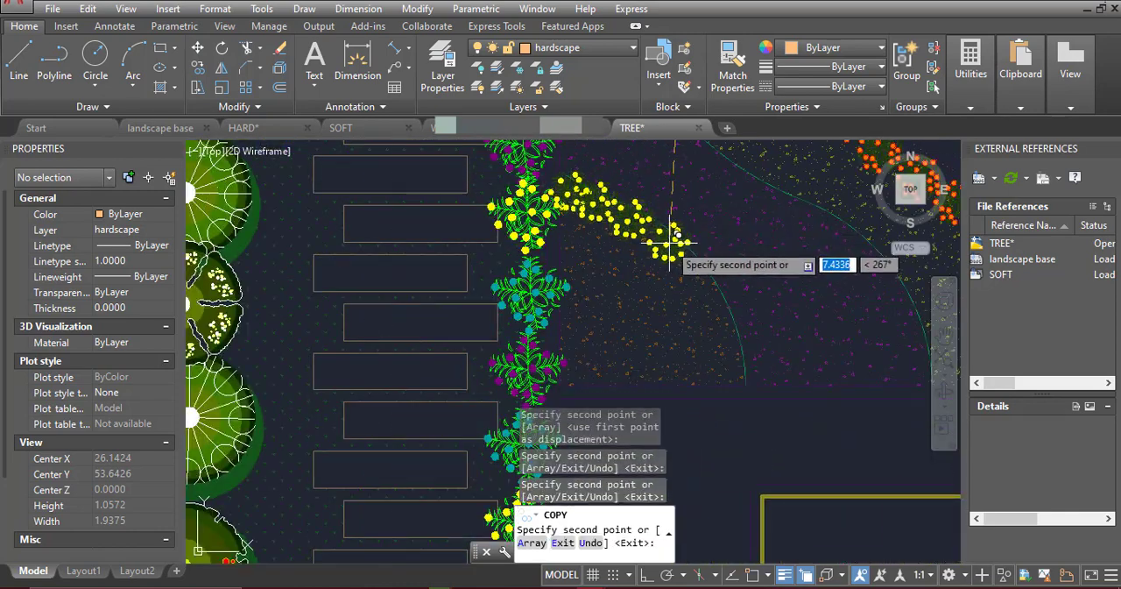
left_click(665, 241)
left_click(689, 270)
left_click(724, 336)
left_click(725, 370)
Line the curve between the northern bed's orange and purple strips with yellow flowers, up to the north boundary
scroll(633, 380, "down", 4)
middle_click_drag(671, 208, 555, 441)
scroll(440, 312, "up", 4)
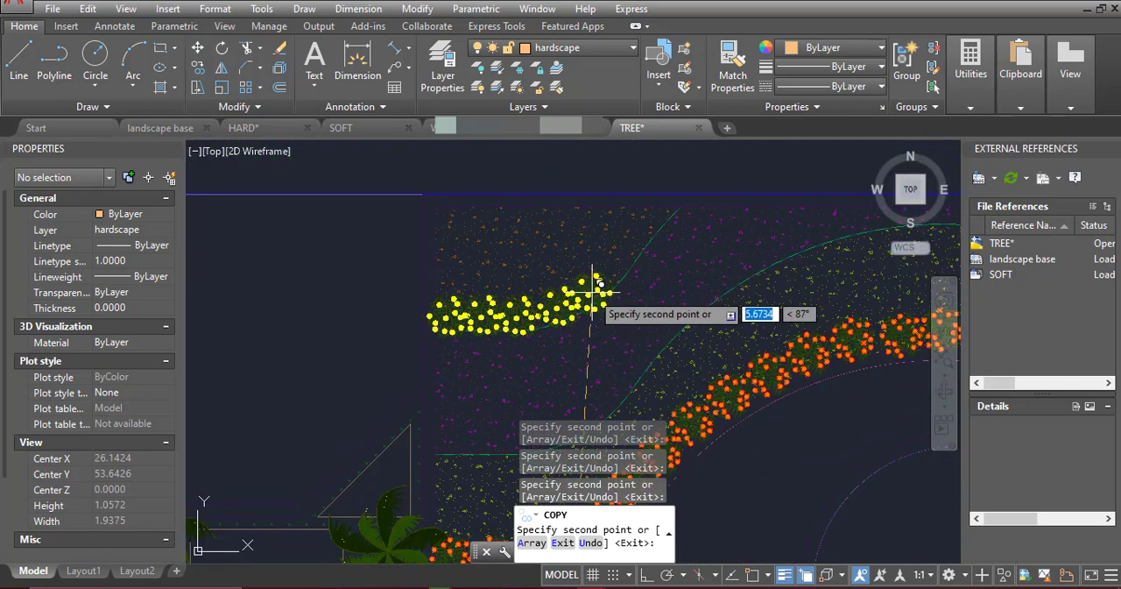
left_click(624, 256)
left_click(640, 233)
Finish copying and delete the original yellow flower symbol between the two wavy beds
scroll(648, 197, "down", 4)
middle_click_drag(535, 183, 518, 130)
key("Escape")
left_click(559, 277)
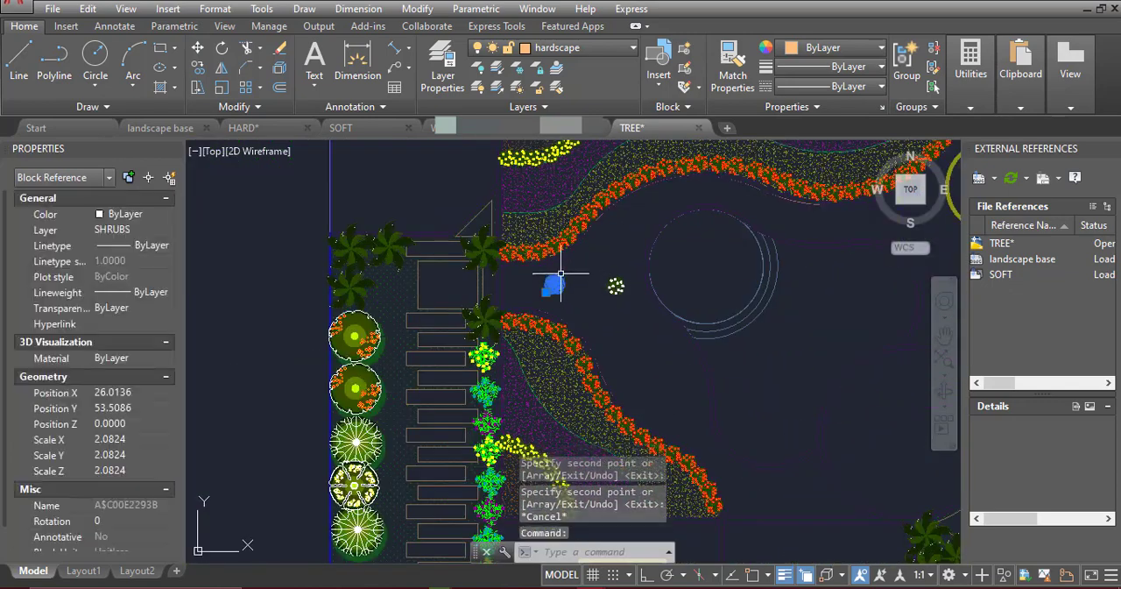
key("Delete")
Copy the white flower symbol from its centre around the southern bed's purple strip, along its curve, south edge and west edge
left_click(615, 286)
left_click(198, 67)
scroll(613, 286, "up", 7)
key("F3")
left_click(671, 270)
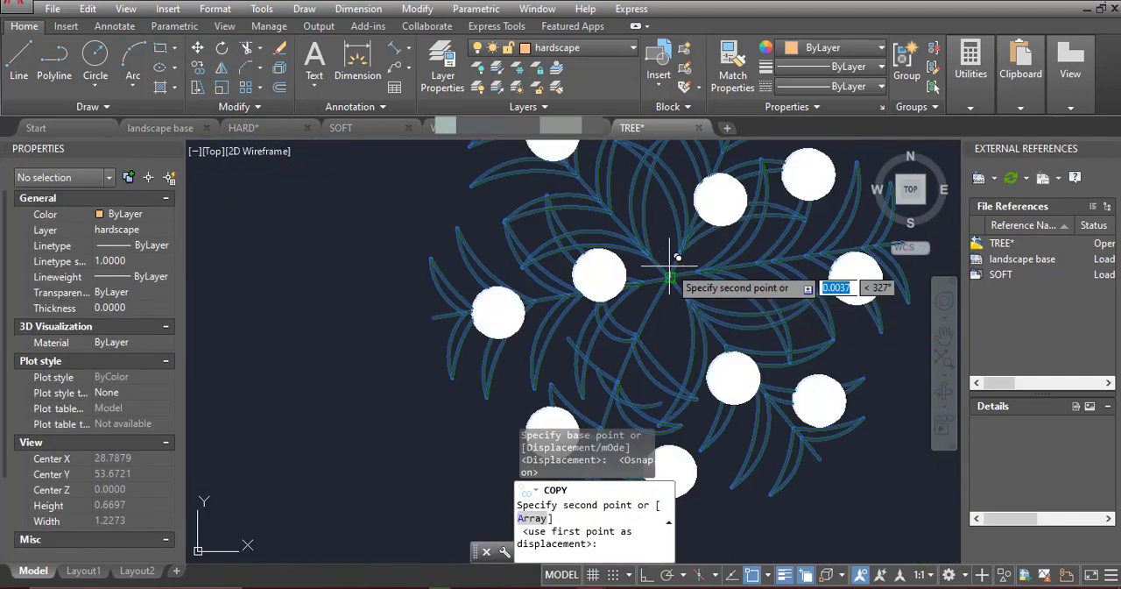
key("F3")
scroll(643, 198, "down", 6)
scroll(480, 320, "up", 3)
left_click(477, 317)
scroll(464, 313, "down", 4)
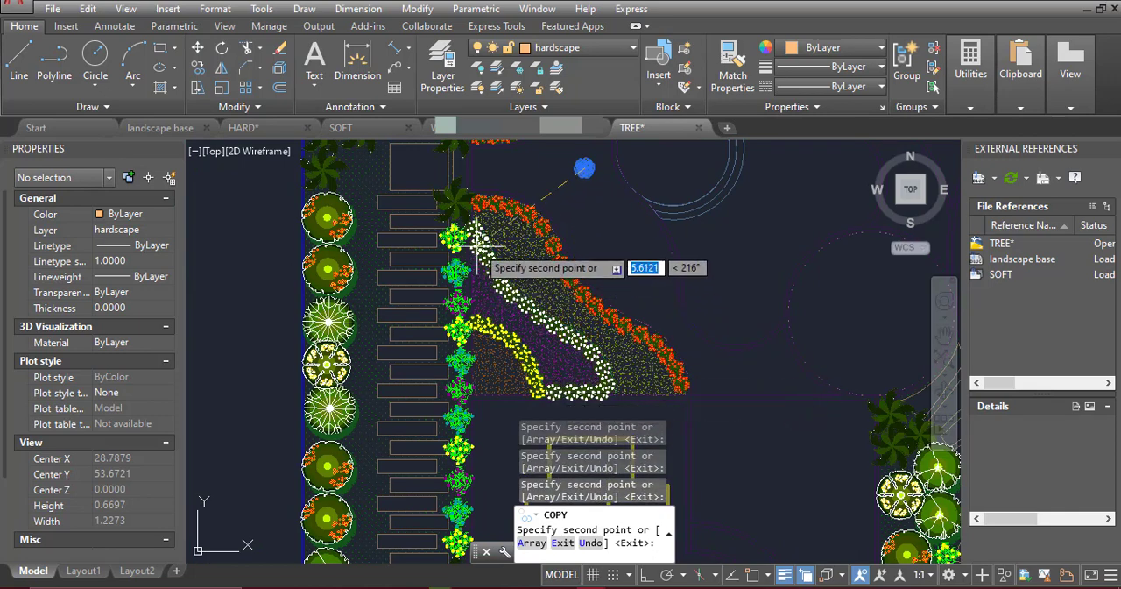
left_click(472, 304)
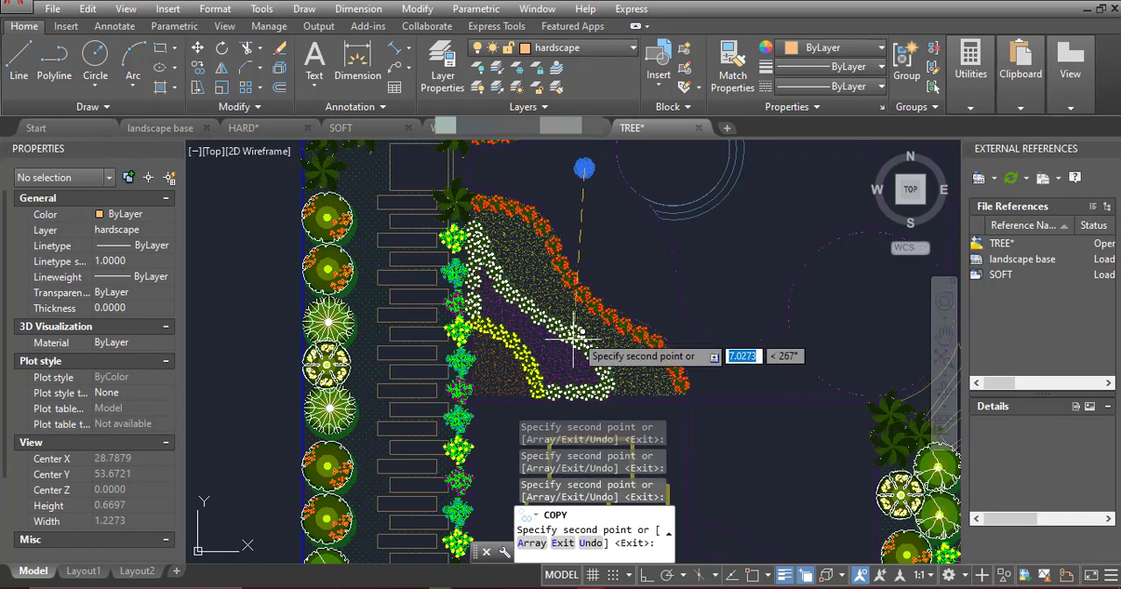
Outline the northern bed's purple strip with white flowers, from its west edge to its east end
scroll(573, 332, "down", 4)
scroll(486, 313, "up", 6)
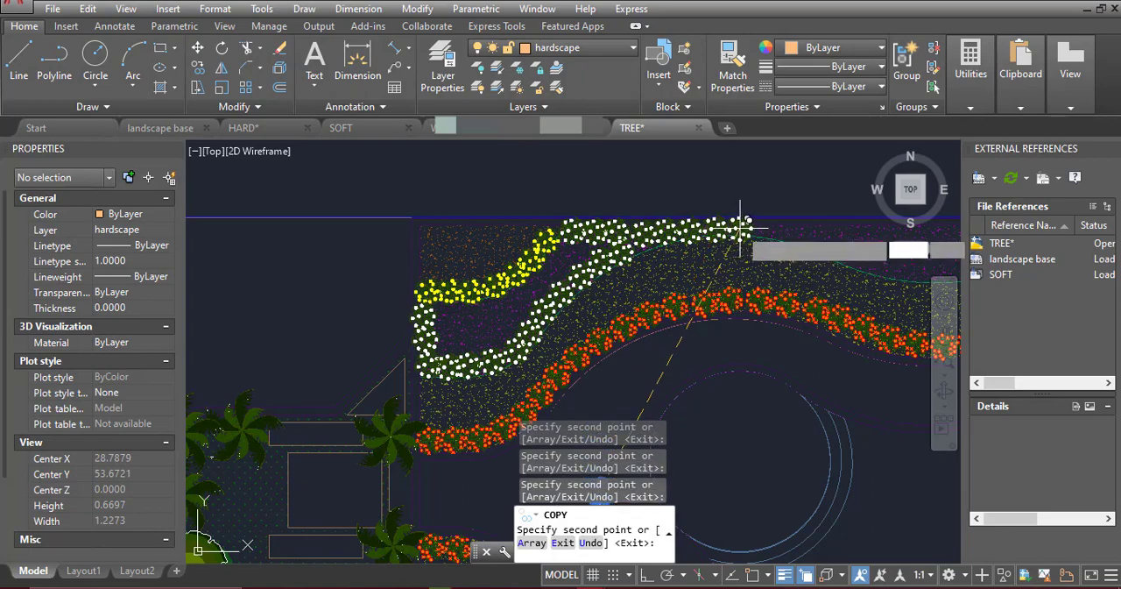
scroll(701, 223, "up", 4)
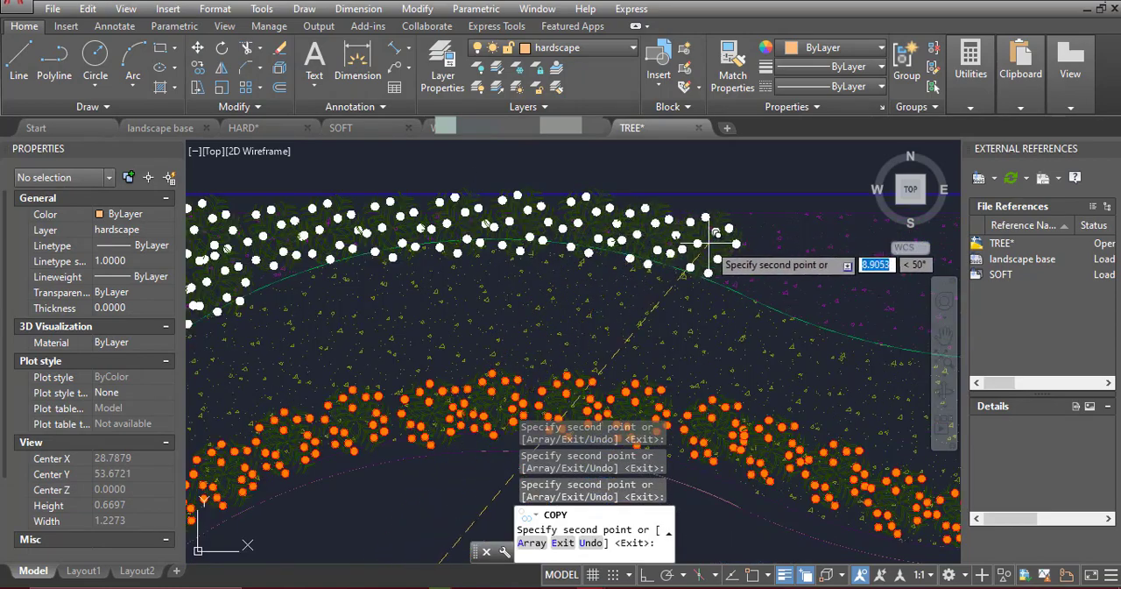
scroll(556, 267, "down", 4)
middle_click_drag(776, 243, 612, 272)
scroll(612, 271, "up", 2)
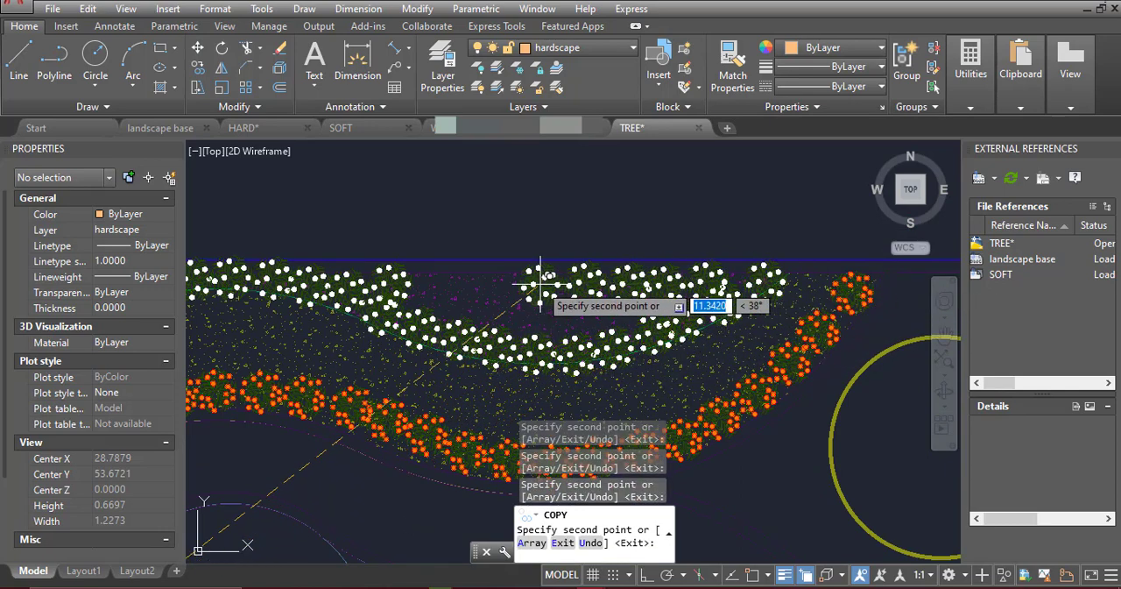
Copy the orange flower at the southern bed's north-west corner along the yellow strip's short west edge
scroll(674, 226, "down", 5)
middle_click_drag(559, 329, 626, 245)
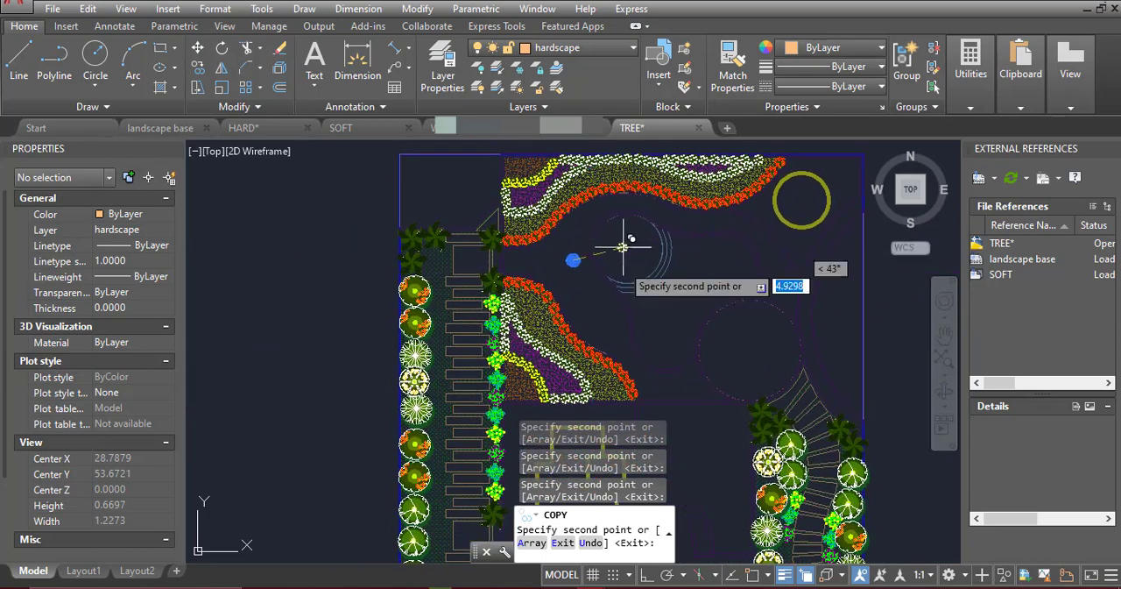
scroll(516, 272, "up", 6)
key("Escape")
left_click(500, 275)
key("space")
left_click(507, 268)
left_click(506, 219)
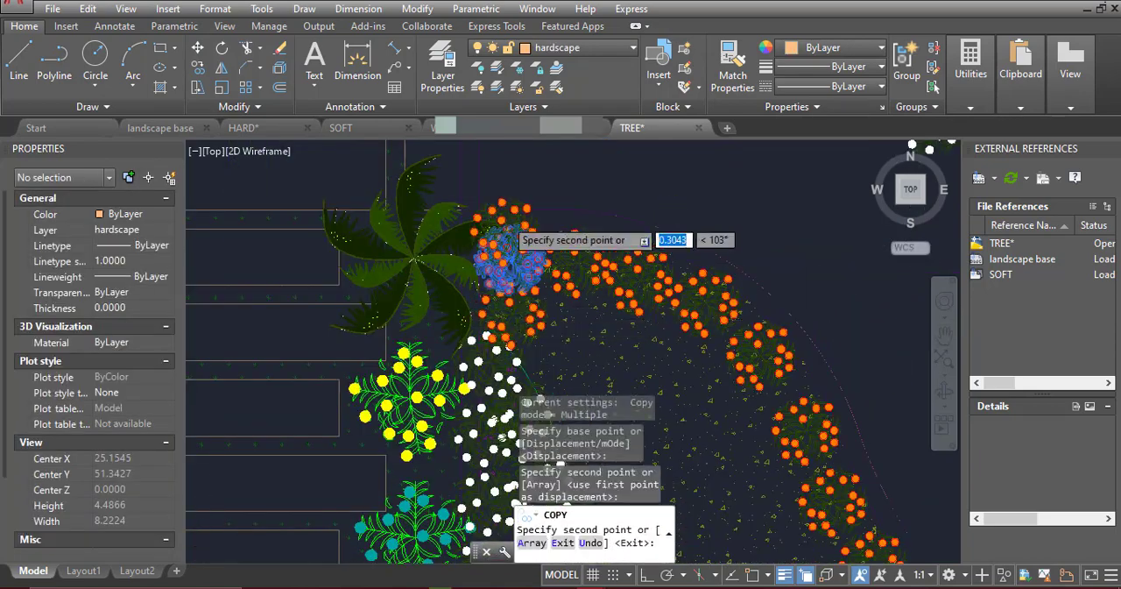
Line the south edge of the southern bed's yellow strip with orange flowers
scroll(507, 218, "down", 6)
scroll(671, 395, "up", 4)
middle_click_drag(671, 395, 739, 264)
scroll(738, 271, "up", 2)
left_click(738, 276)
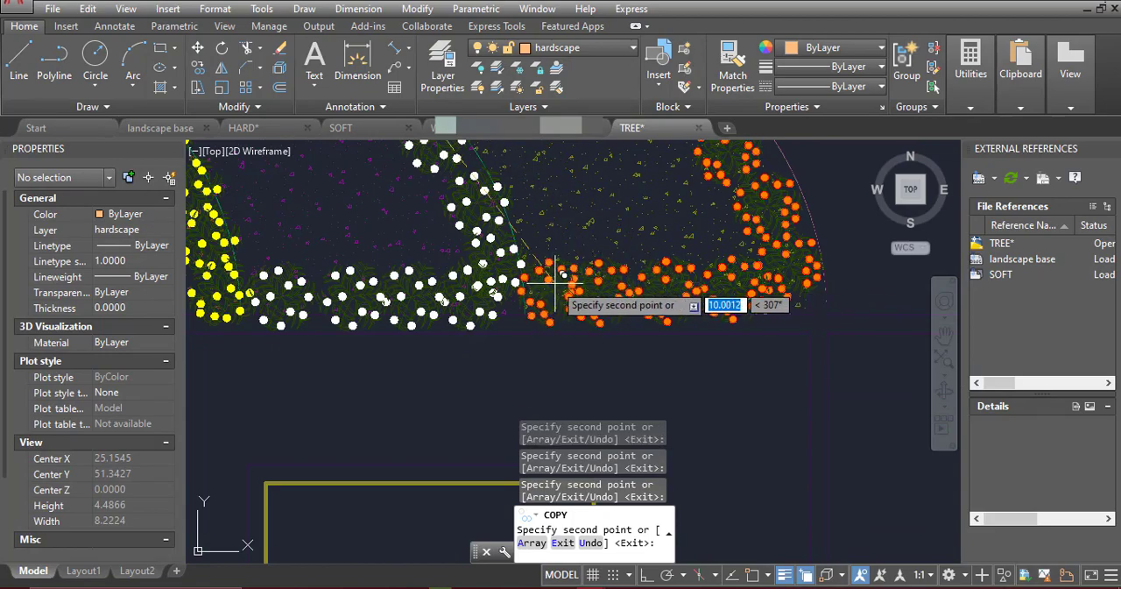
Place orange flowers along the west edge of the northern bed's yellow strip, above the palm
scroll(552, 282, "down", 7)
middle_click_drag(482, 158, 416, 296)
scroll(418, 298, "up", 8)
left_click(387, 238)
Add an orange flower along the north boundary at the northern bed's east end and finish copying
scroll(334, 343, "down", 6)
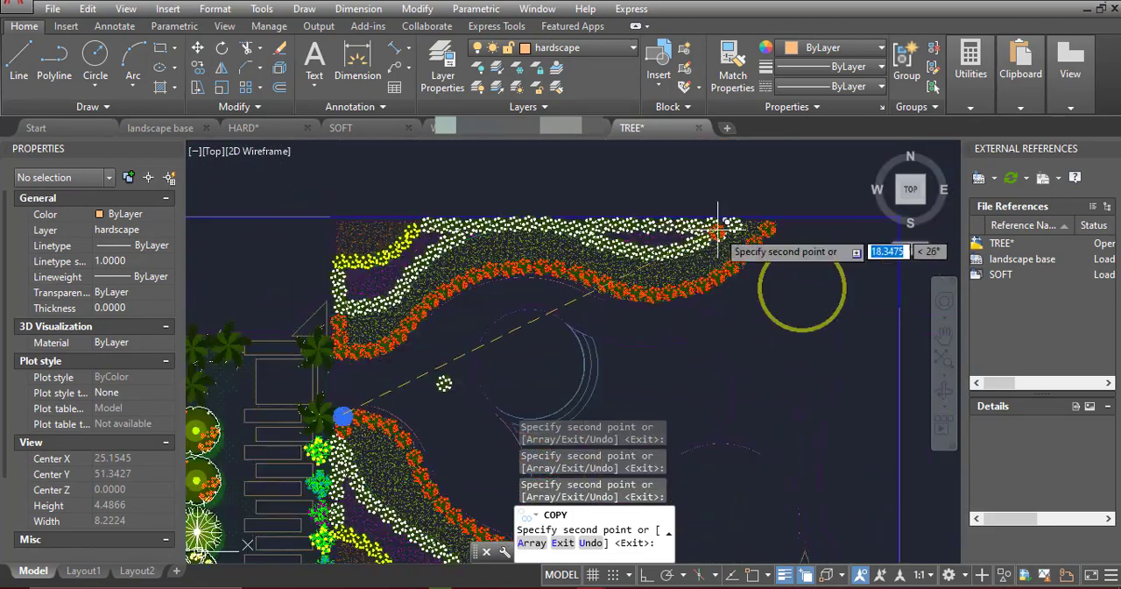
scroll(764, 232, "up", 5)
left_click(728, 235)
scroll(726, 235, "down", 5)
scroll(276, 210, "up", 5)
key("Escape")
Copy the westernmost yellow flower along the west and north edges of the northern bed's orange strip
left_click(382, 360)
key("space")
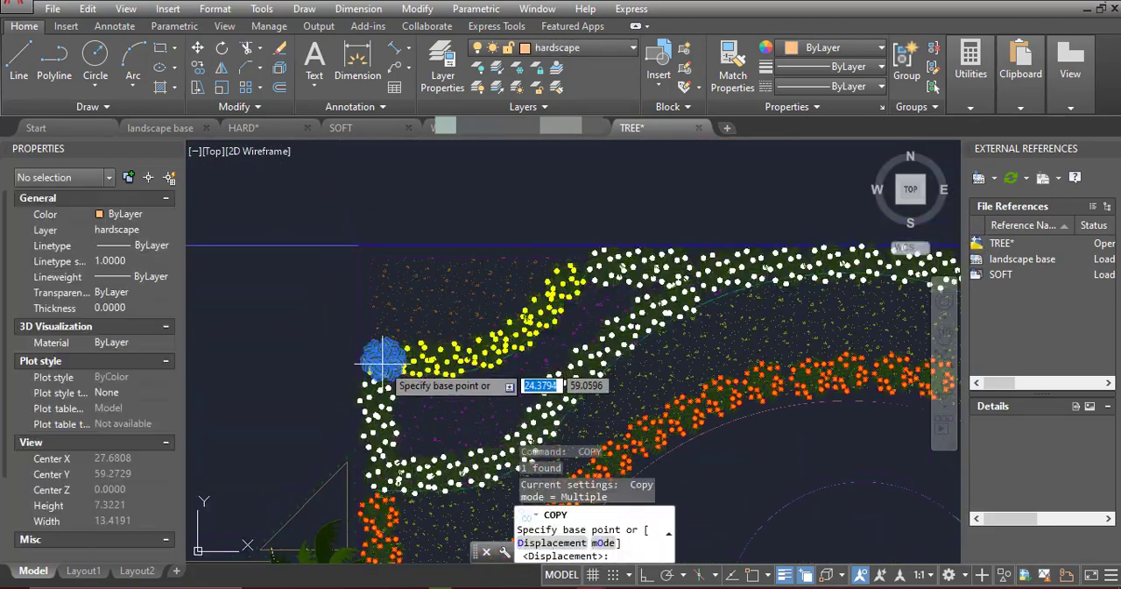
left_click(382, 360)
left_click(408, 317)
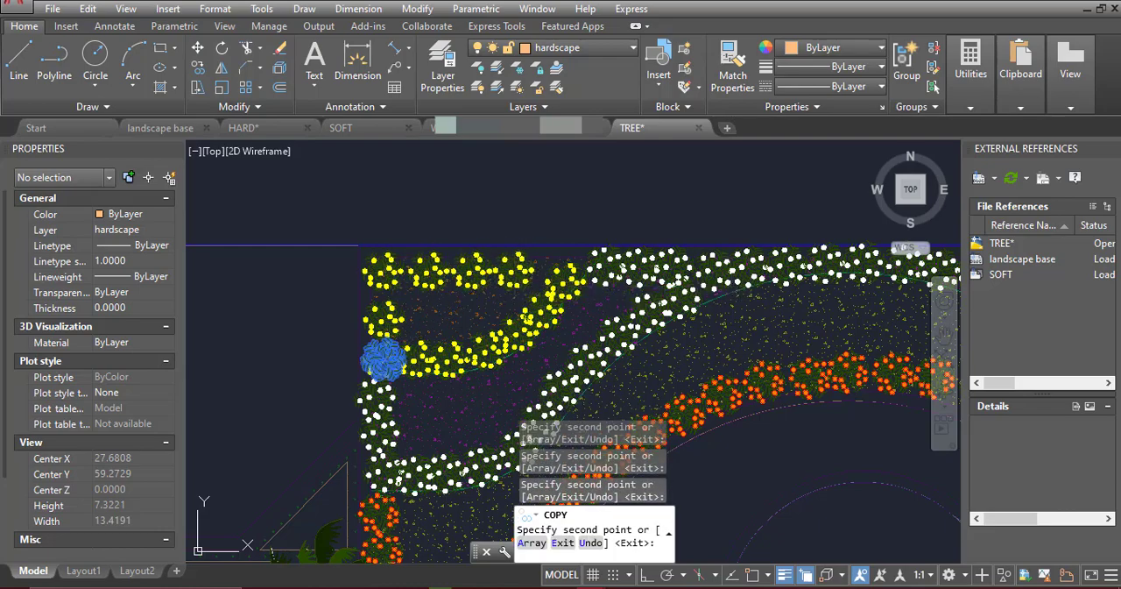
Copy the yellow flower along the west and south edges of the southern bed's orange strip and finish copying
scroll(508, 219, "down", 6)
middle_click_drag(479, 523, 476, 340)
scroll(473, 342, "up", 2)
scroll(474, 329, "up", 2)
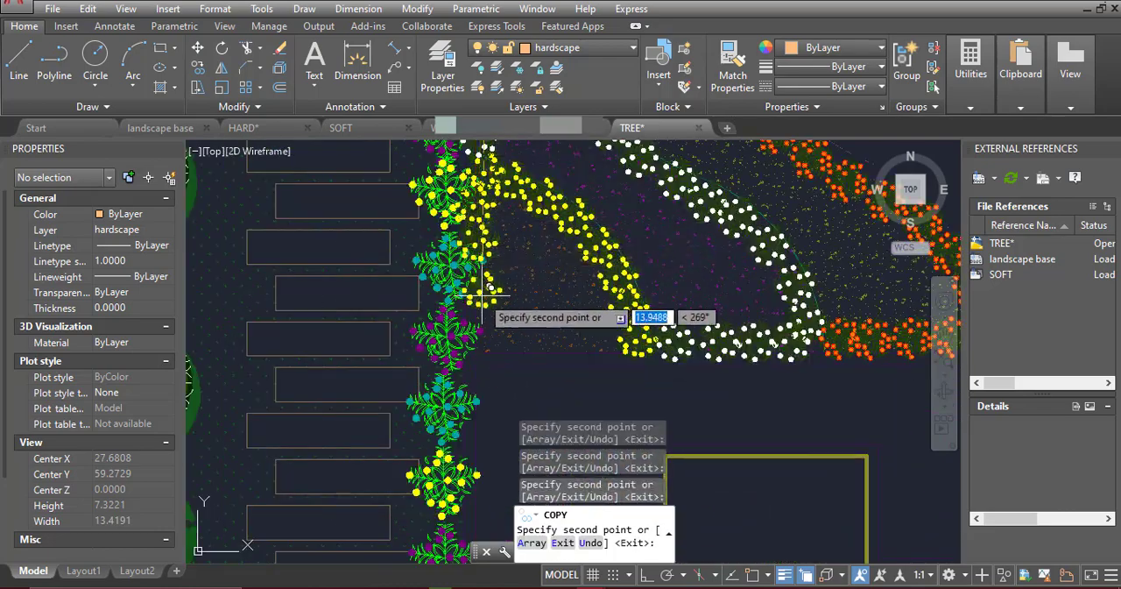
scroll(578, 334, "down", 6)
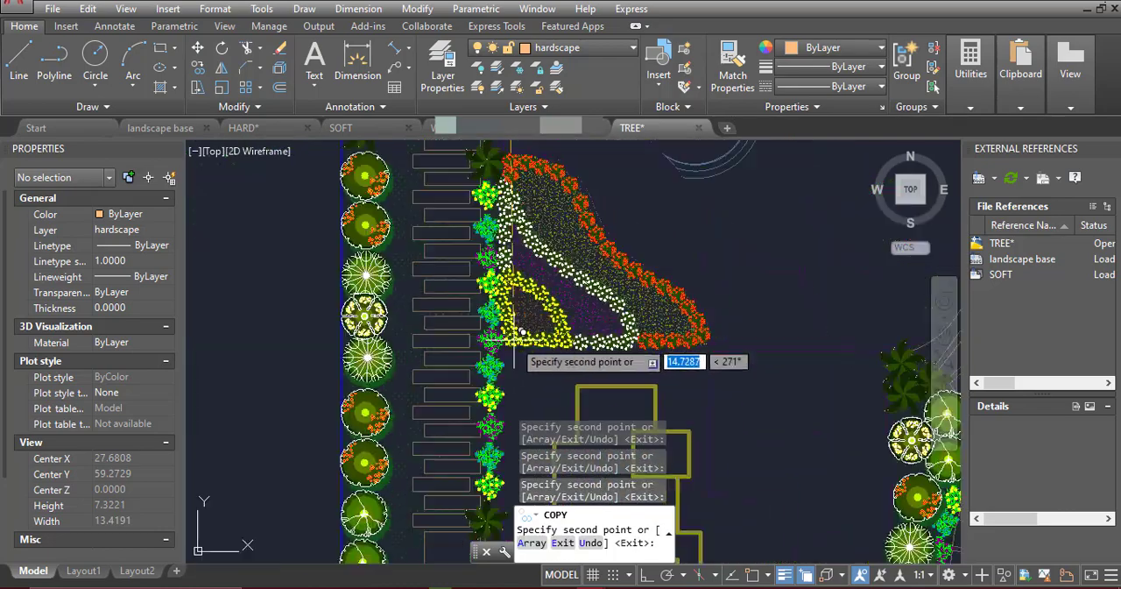
key("Escape")
Check the bougainvillea and seasonal flower symbols in the other drawing's plant legend and return to the TREE drawing
scroll(667, 383, "up", 3)
scroll(668, 383, "up", 5)
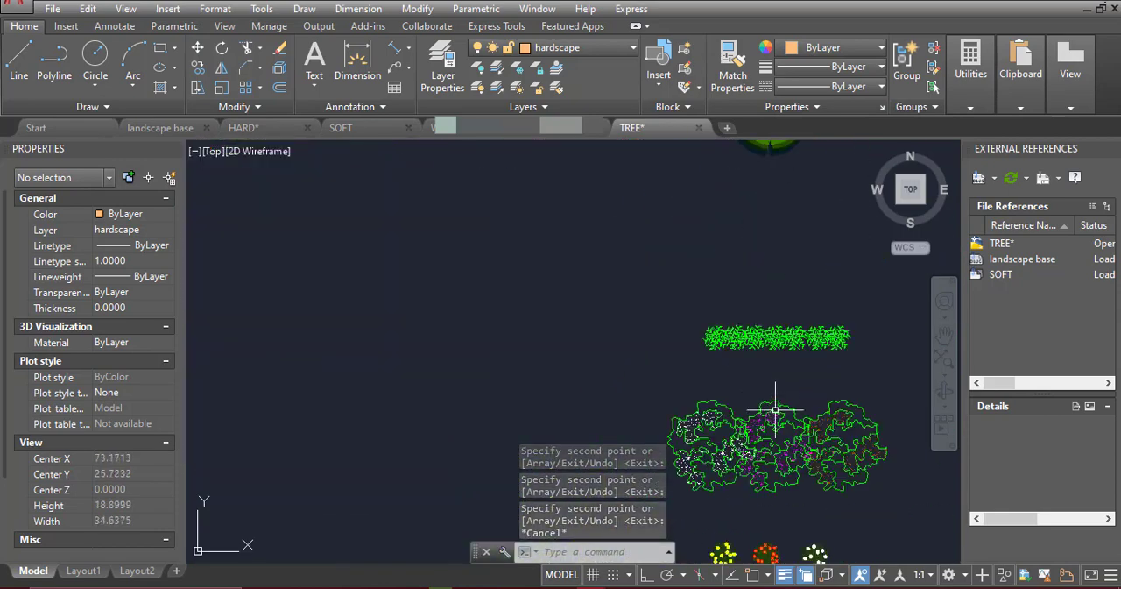
left_click(520, 133)
middle_click_drag(553, 526, 569, 158)
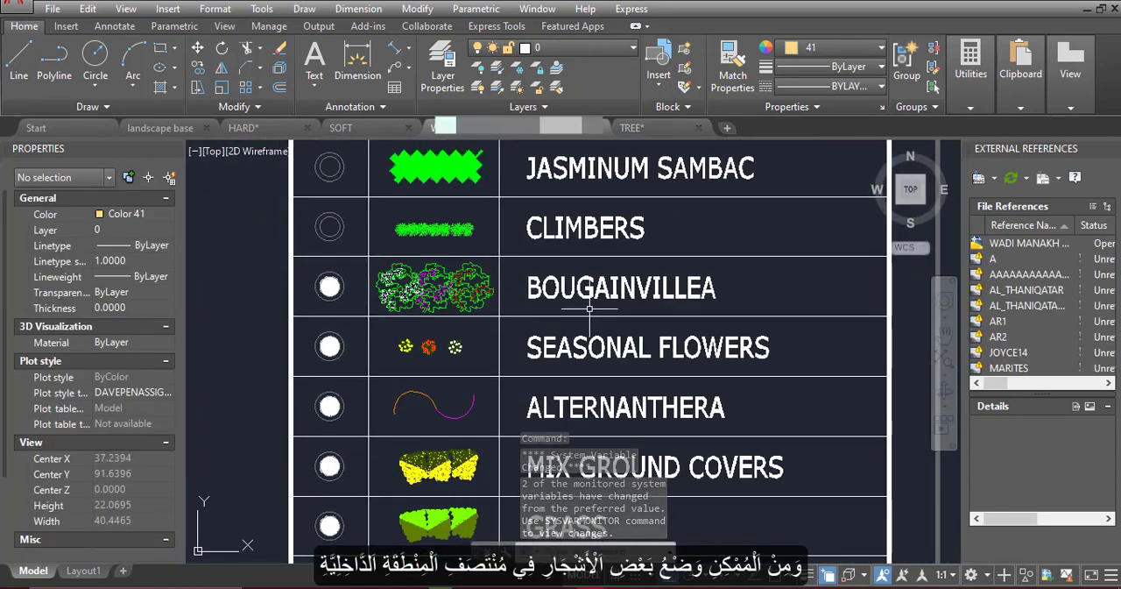
left_click(622, 126)
Copy the white bougainvillea symbol from the plant samples into the purple strip of the southern bed
middle_click_drag(706, 330, 688, 216)
left_click(691, 326)
left_click(659, 312)
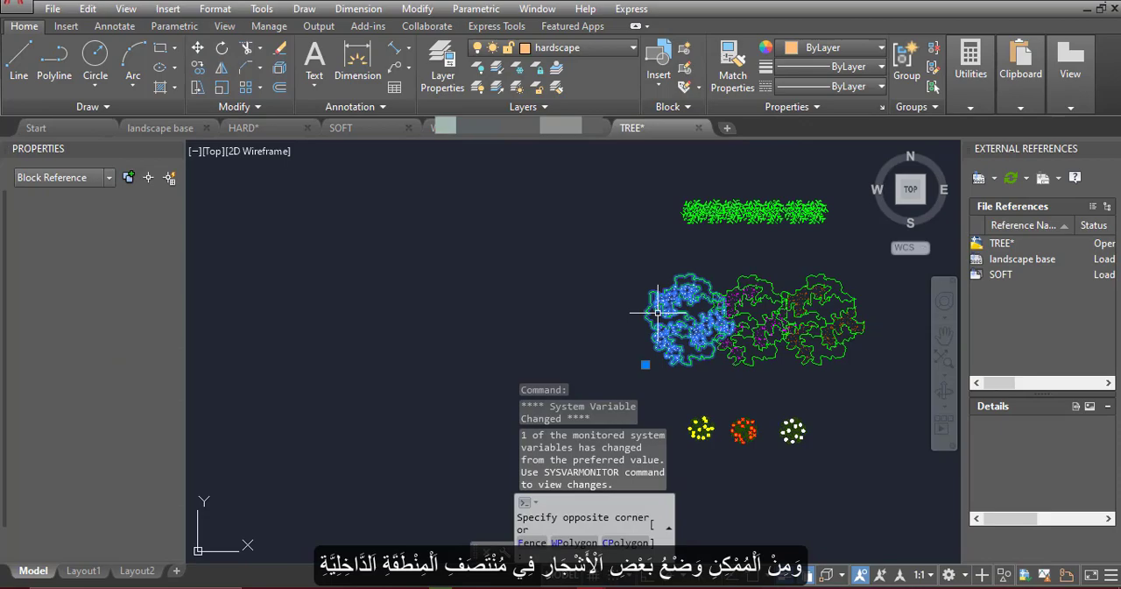
left_click(198, 69)
scroll(705, 331, "up", 5)
scroll(645, 298, "up", 2)
left_click(649, 302)
scroll(731, 299, "down", 9)
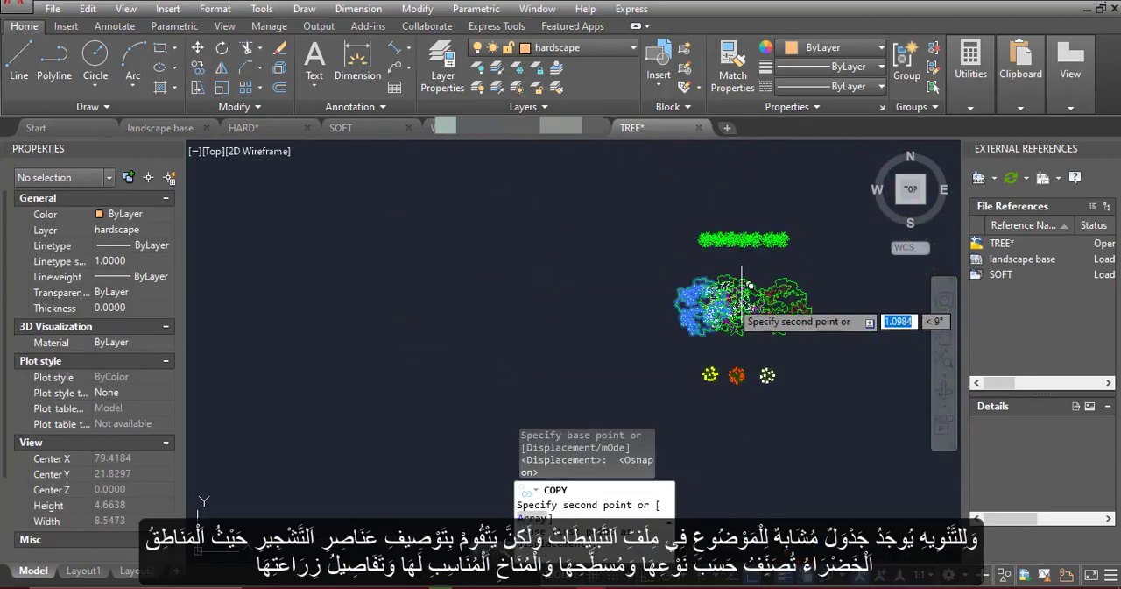
middle_click_drag(663, 304, 901, 467)
scroll(539, 254, "up", 7)
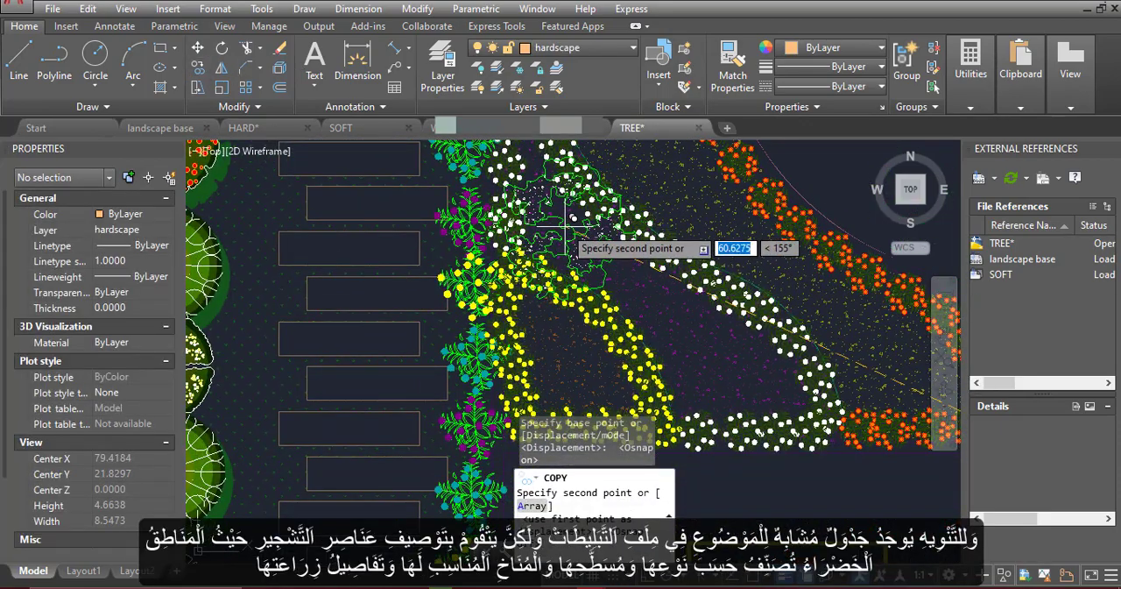
Place white bougainvillea copies in the northern bed's west and east purple areas and finish copying
scroll(648, 336, "down", 6)
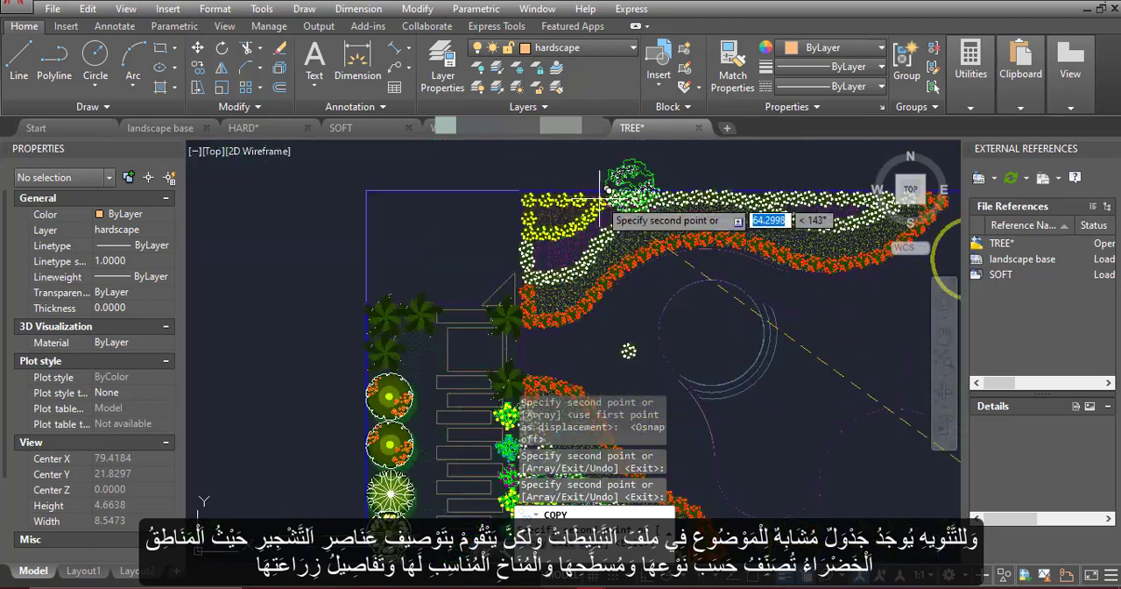
scroll(601, 200, "up", 3)
left_click(583, 273)
middle_click_drag(637, 215, 578, 285)
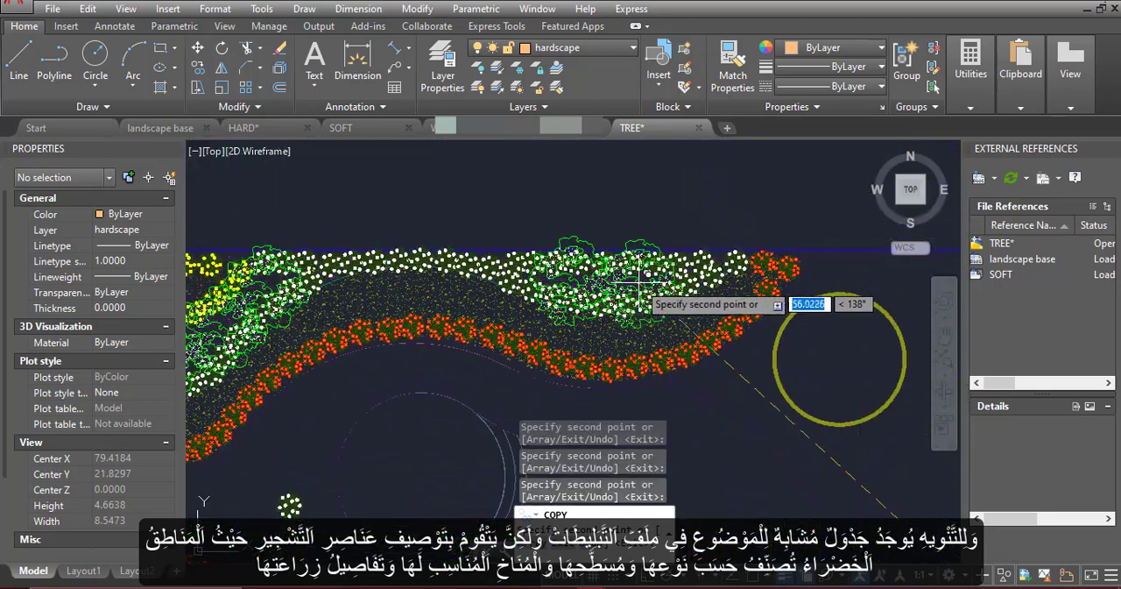
scroll(569, 188, "down", 8)
key("Escape")
Copy the magenta bougainvillea symbol into the southern bed's orange strip outlined by yellow flowers, with object snap off
scroll(727, 412, "up", 6)
scroll(738, 499, "up", 4)
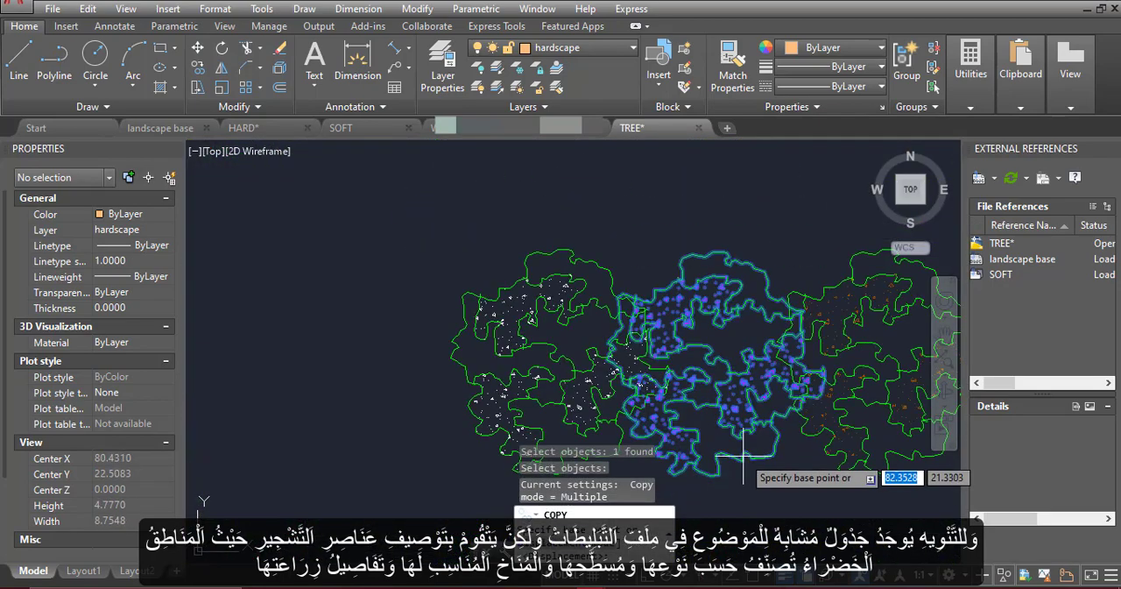
scroll(715, 360, "down", 10)
middle_click_drag(367, 347, 656, 318)
scroll(479, 254, "down", 4)
scroll(407, 219, "up", 7)
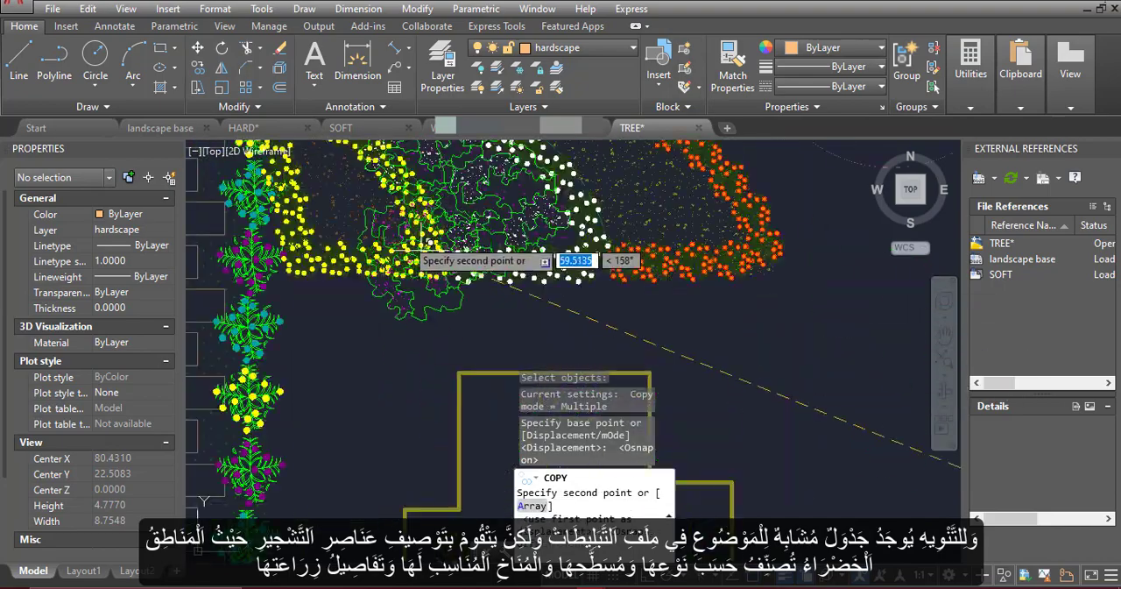
middle_click_drag(348, 208, 363, 254)
key("F3")
left_click(363, 254)
Place a magenta bougainvillea in the northern bed's orange strip outlined by yellow flowers and finish copying
scroll(364, 254, "down", 4)
scroll(328, 226, "up", 5)
left_click(328, 226)
scroll(329, 226, "down", 4)
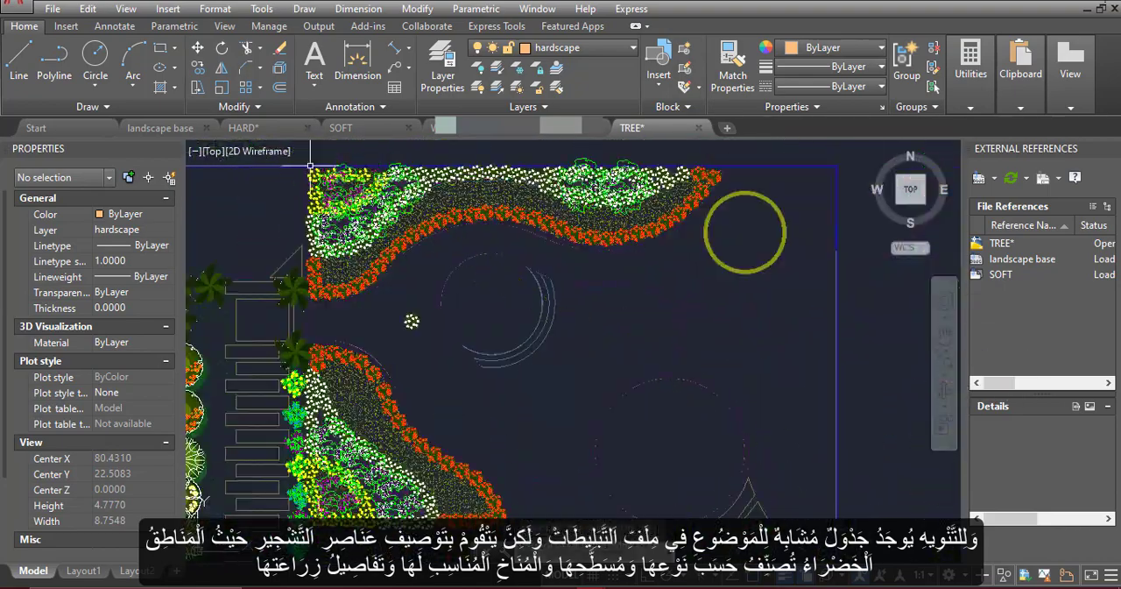
key("Escape")
Copy the red-flowered bougainvillea symbol repeatedly to fill the southern bed's yellow strip between the white and orange flowers
scroll(413, 321, "down", 5)
scroll(652, 355, "up", 8)
left_click(755, 354)
key("space")
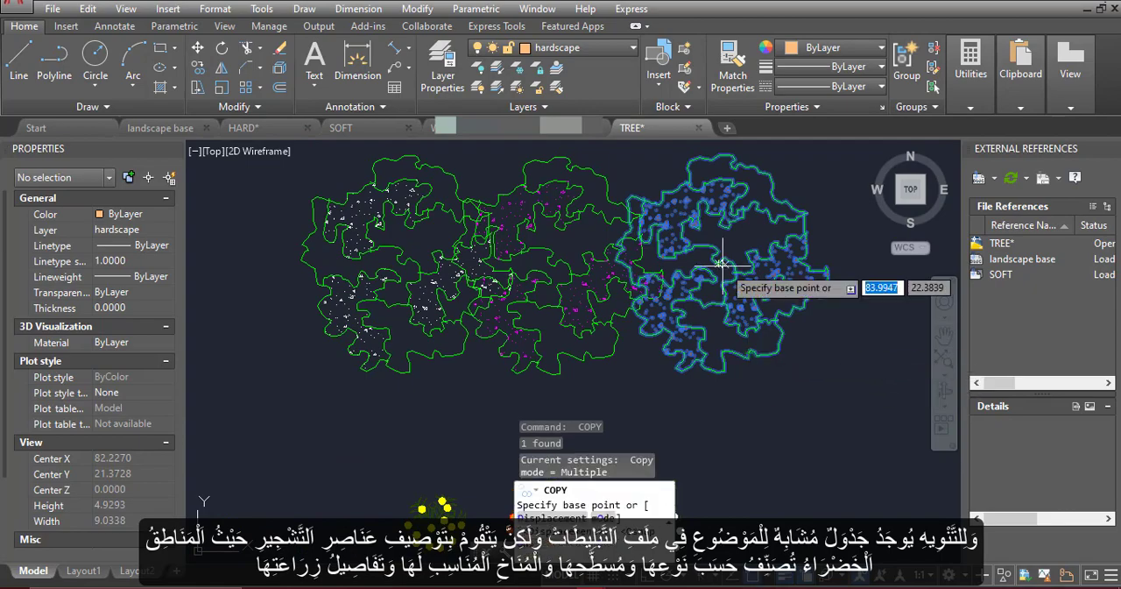
left_click(722, 263)
scroll(485, 240, "down", 8)
scroll(509, 276, "up", 8)
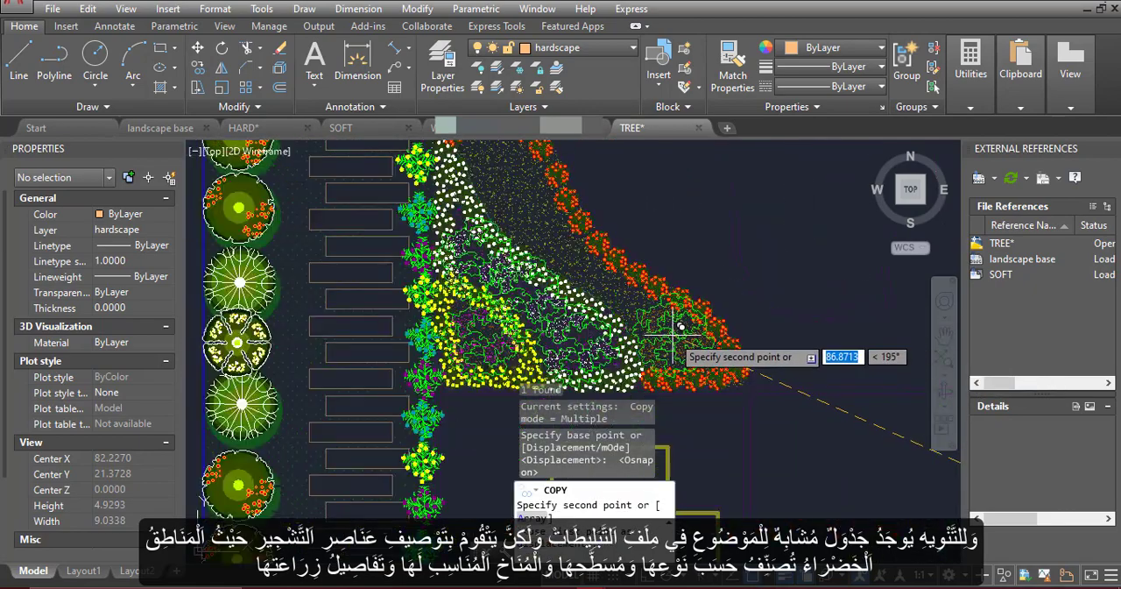
left_click(604, 260)
left_click(557, 236)
Fill the northern bed's yellow strip from west to east with red-flowered bougainvillea copies and finish copying
scroll(553, 235, "down", 5)
scroll(468, 368, "up", 5)
left_click(465, 380)
left_click(429, 390)
scroll(436, 416, "down", 5)
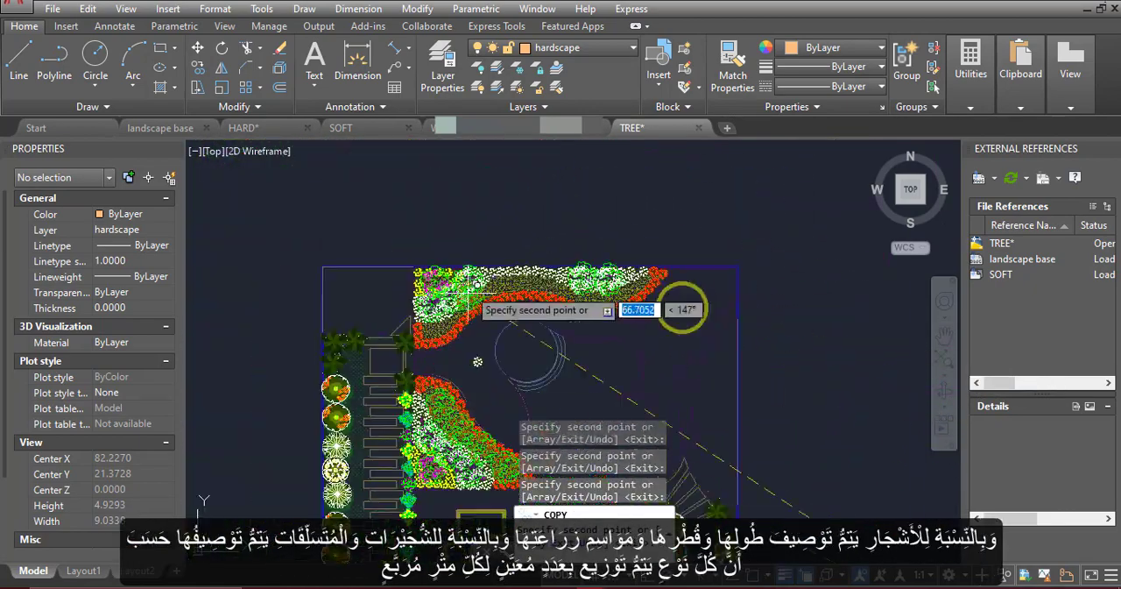
scroll(440, 329, "up", 5)
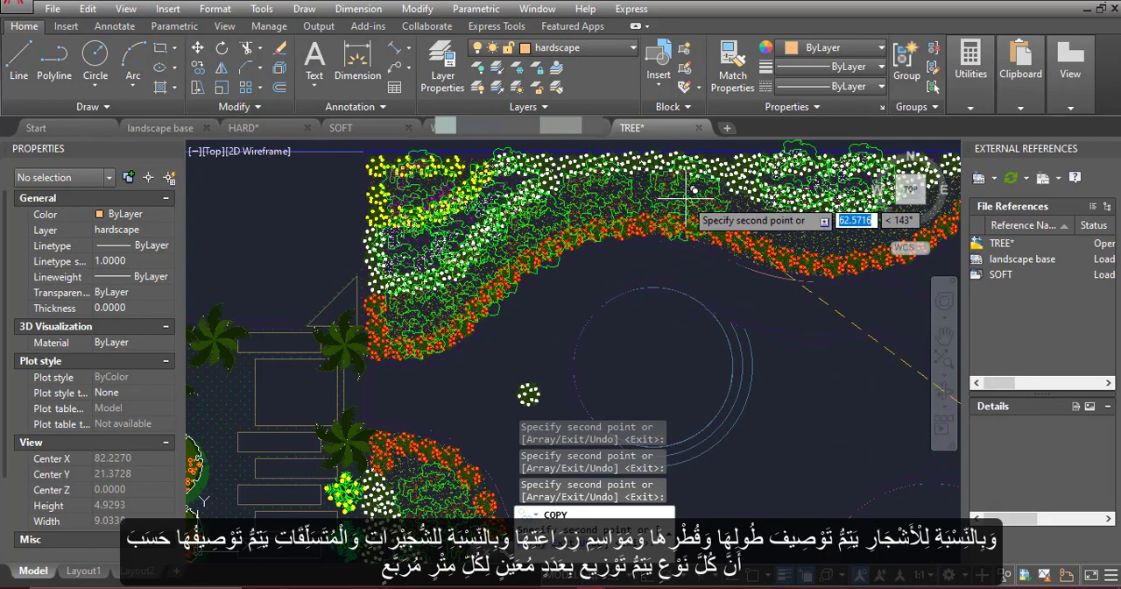
left_click(752, 209)
middle_click_drag(780, 228, 480, 306)
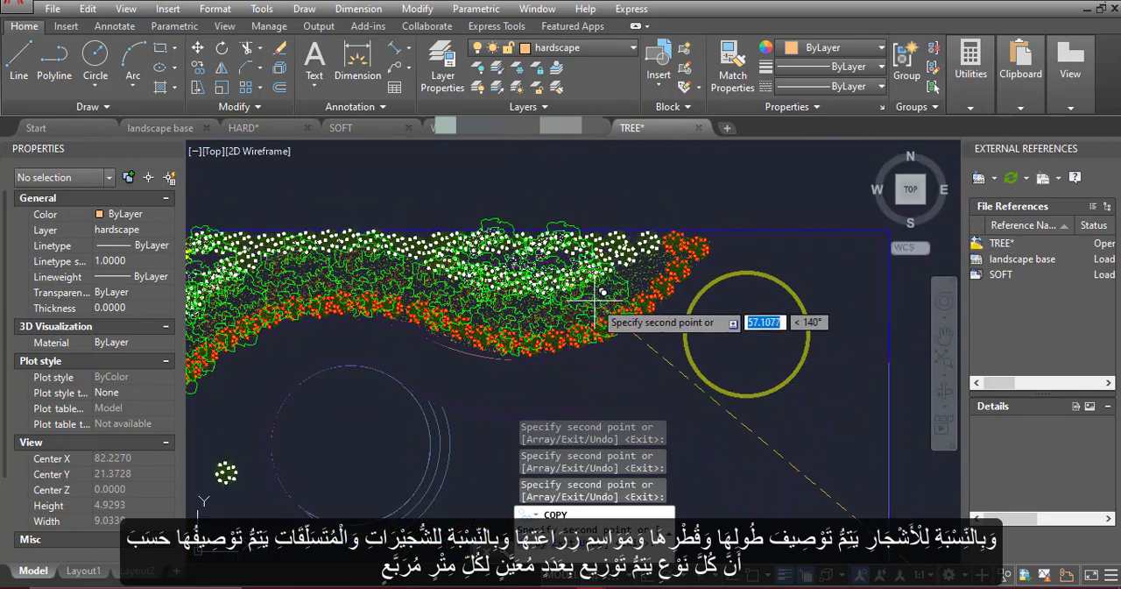
key("Escape")
scroll(671, 220, "down", 5)
scroll(569, 212, "up", 5)
left_click(570, 212)
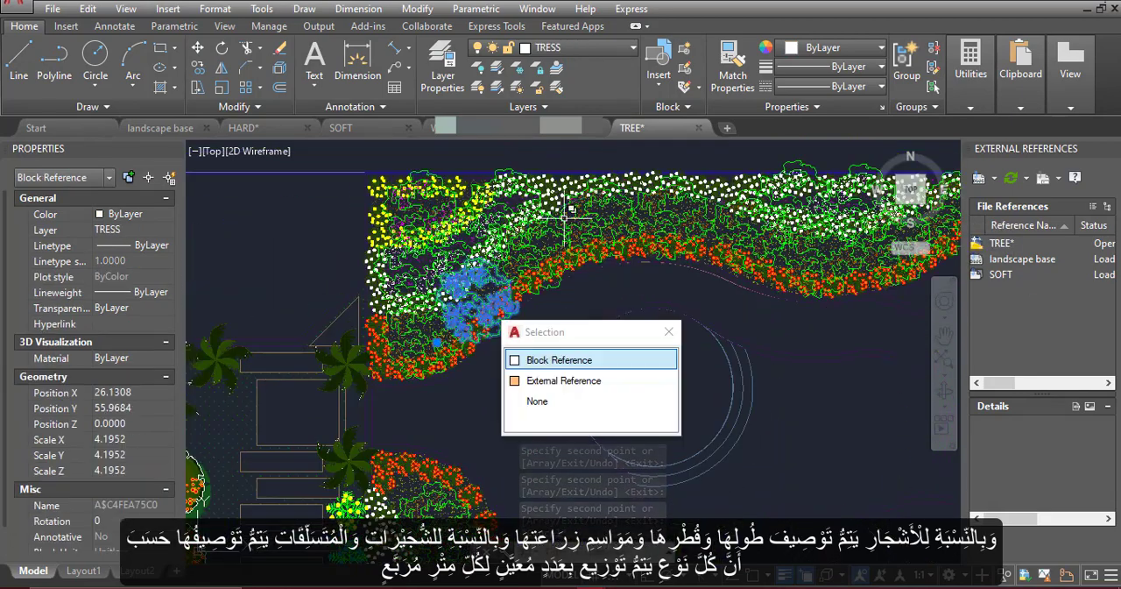
key("Escape")
Delete the column of sample plant symbols east of the plan and save the drawing
scroll(569, 212, "down", 5)
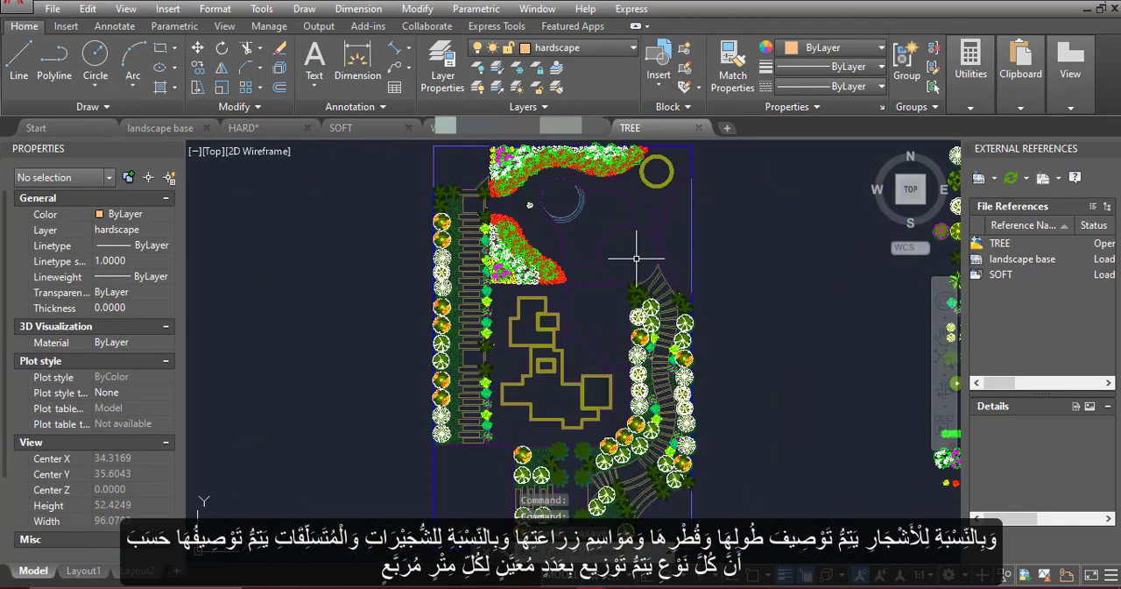
scroll(620, 220, "down", 2)
middle_click_drag(697, 248, 612, 289)
scroll(634, 416, "up", 2)
mouse_move(484, 233)
middle_mouse_down()
mouse_move(485, 252)
mouse_move(565, 299)
middle_mouse_up()
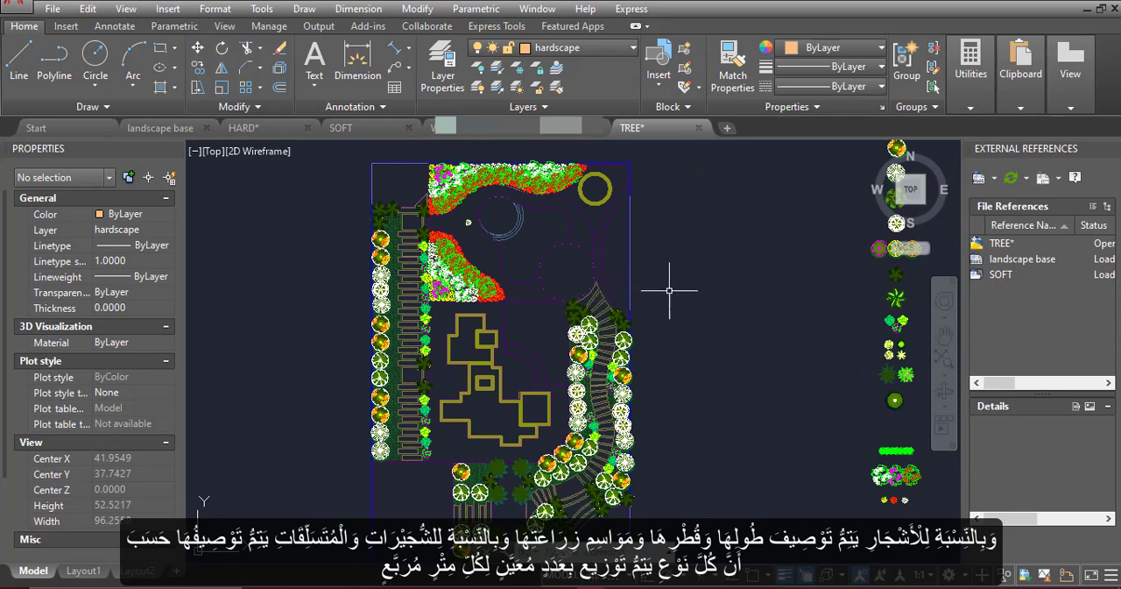
scroll(549, 290, "down", 2)
left_click(773, 512)
left_click(708, 157)
key("Delete")
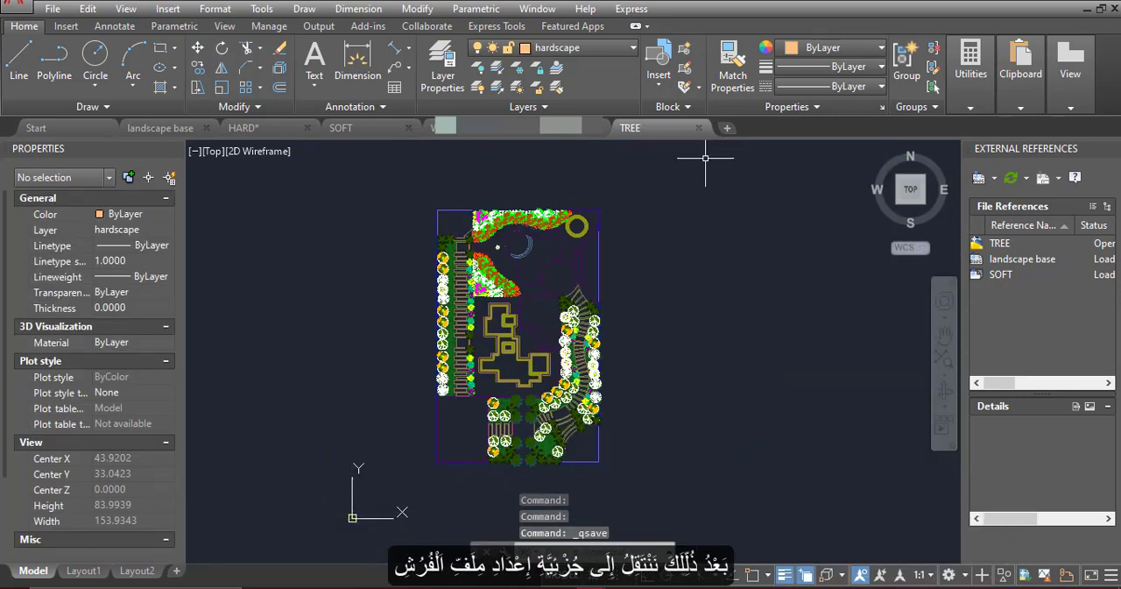
Purge all unused items from the drawing, confirming removal of the unused blocks
type("PU")
key("Return")
left_click(538, 493)
left_click(559, 278)
left_click(536, 491)
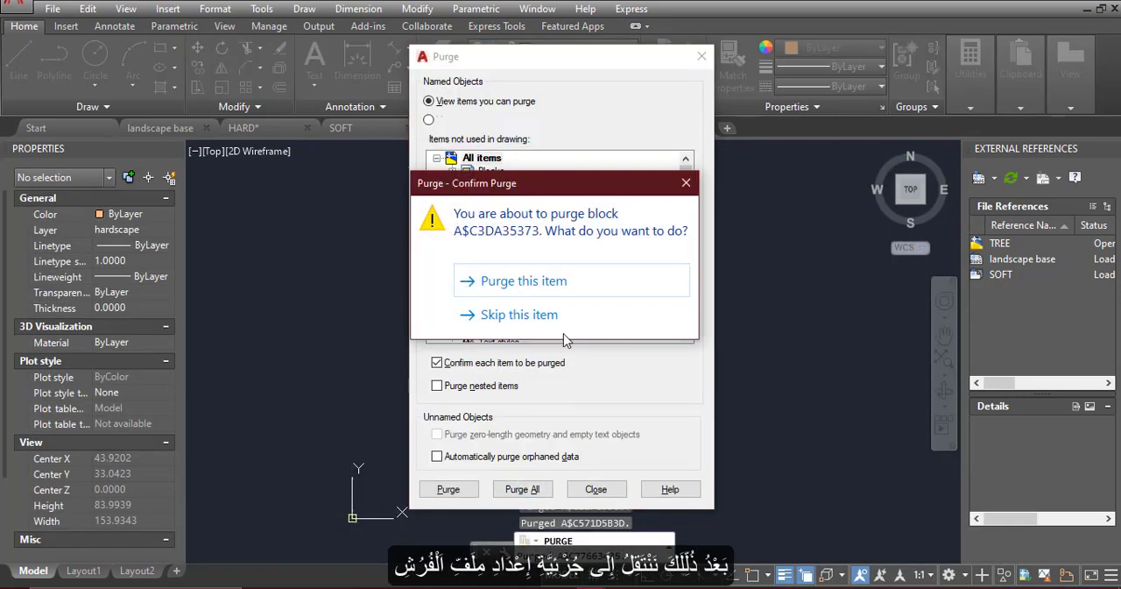
left_click(524, 280)
left_click(596, 489)
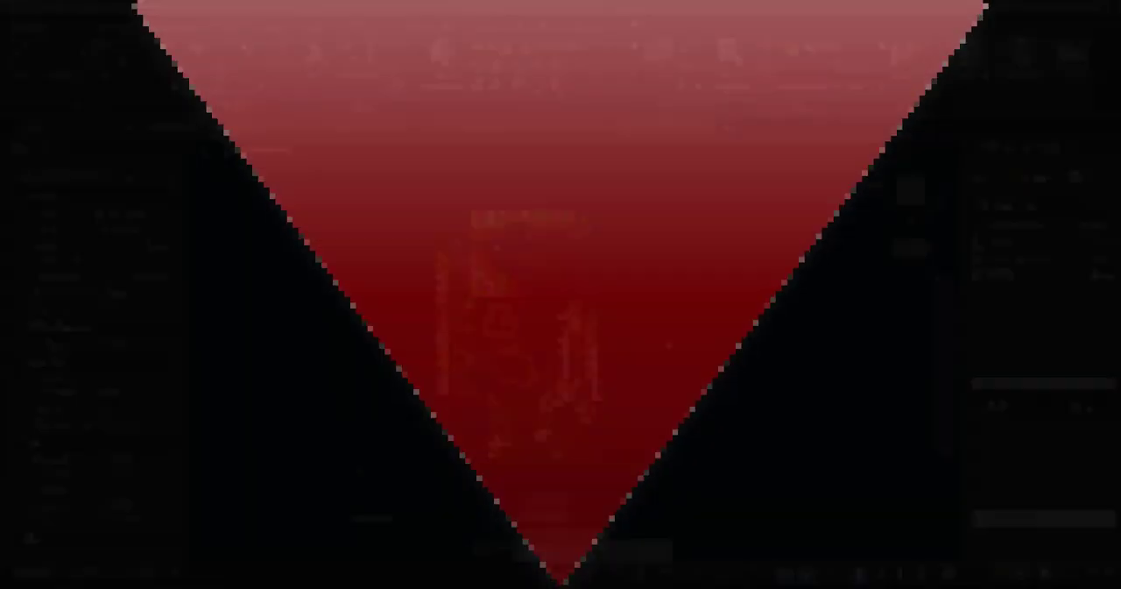